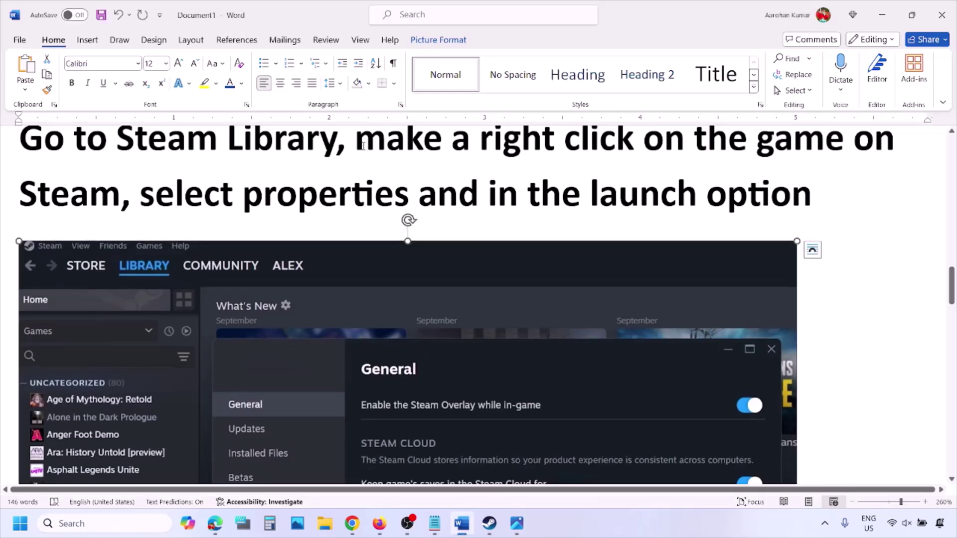
- Highlight the Word instructions about the game's Steam properties and examine the screenshot of the -dx11 launch option
drag(363, 145, 776, 142)
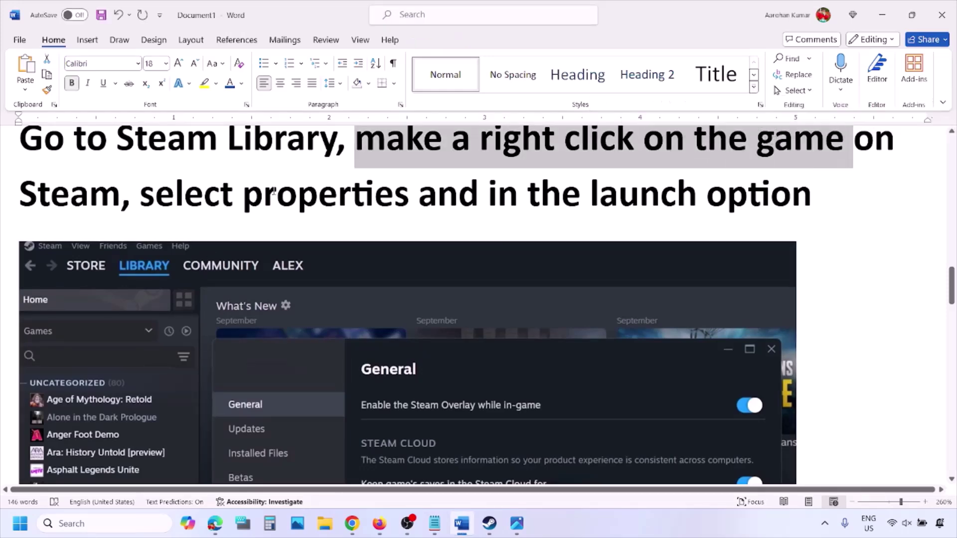
drag(235, 194, 417, 194)
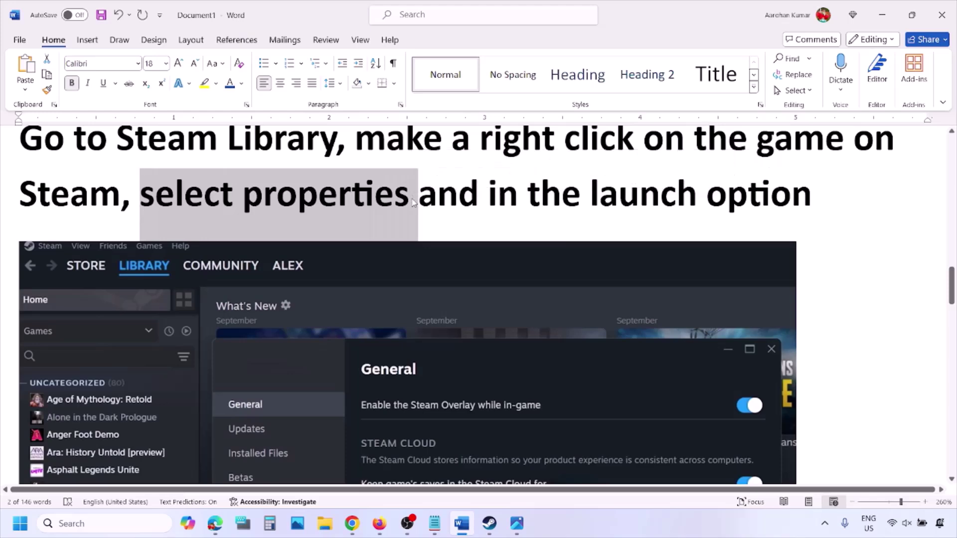
scroll(412, 200, down, 5)
scroll(412, 199, up, 1)
right_click(412, 199)
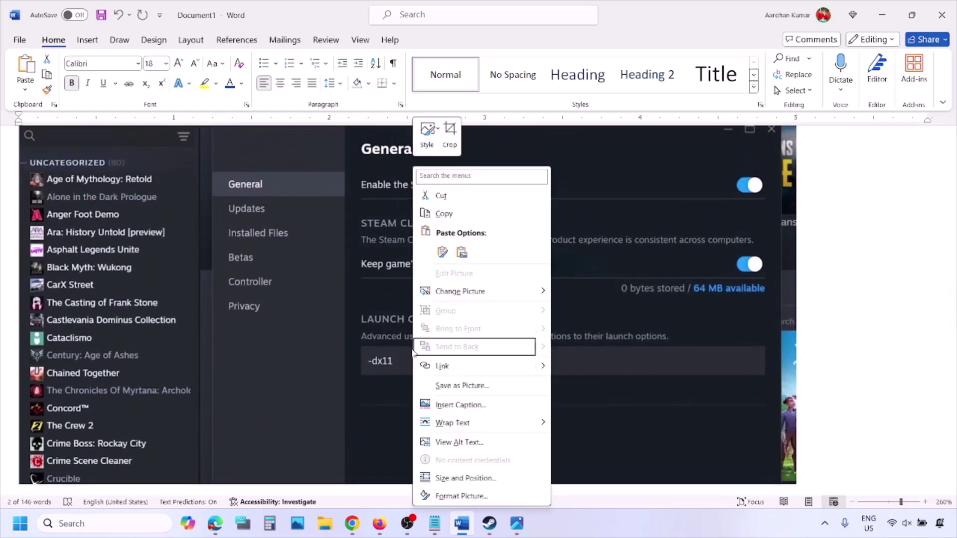
click(374, 359)
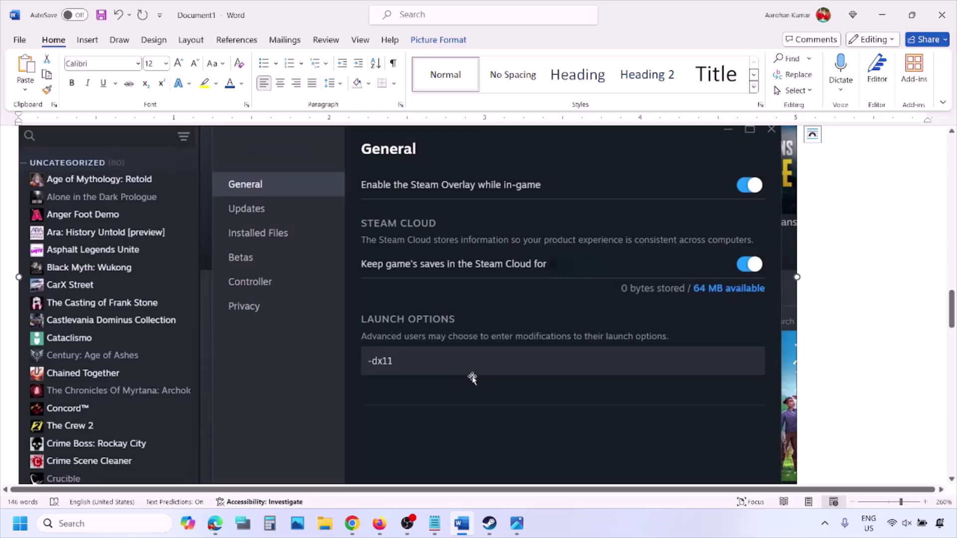
- Examine the Steam launch option screenshots for -d3d11 and -dx12 further down the Word document
scroll(472, 377, down, 10)
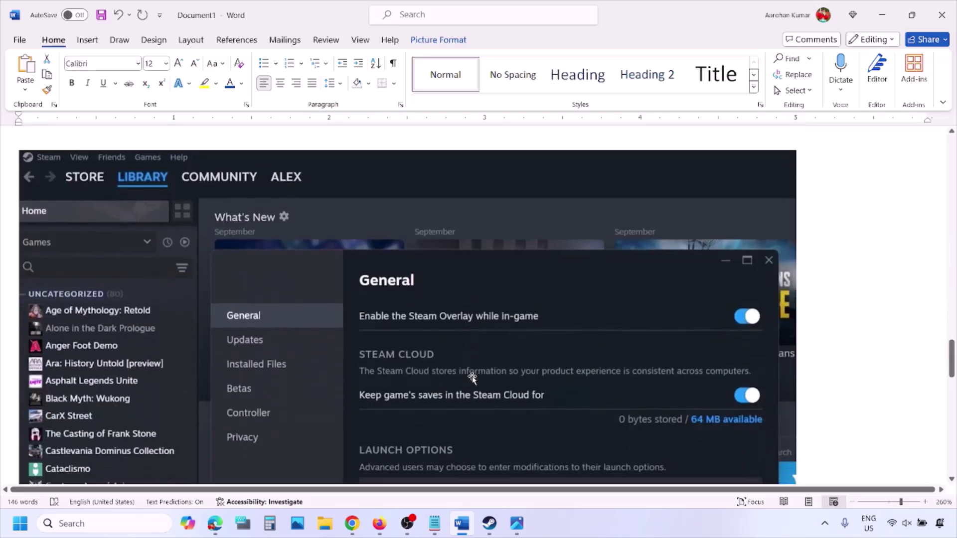
scroll(468, 364, down, 3)
scroll(414, 289, up, 2)
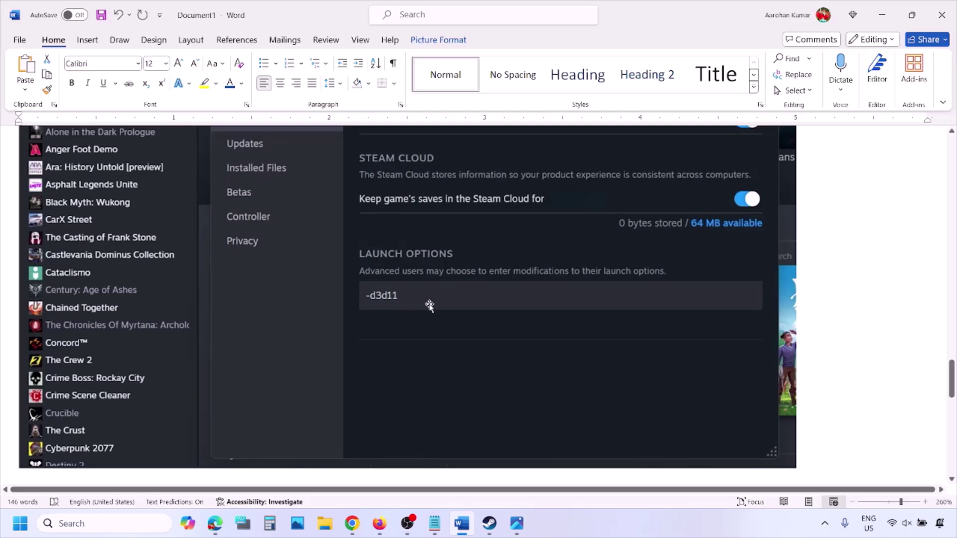
scroll(429, 305, down, 11)
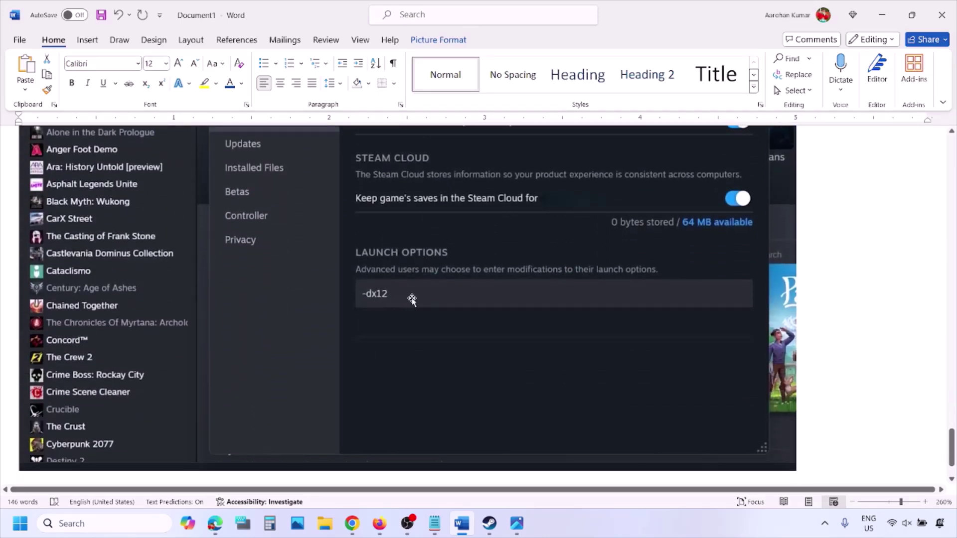
- Switch to the Steam library and open the Windows power options that include Restart
click(597, 531)
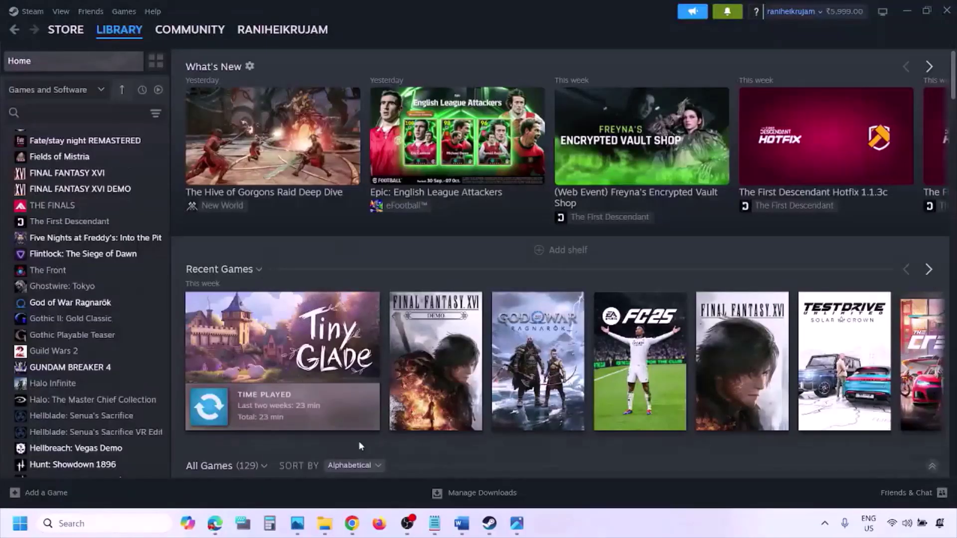
click(20, 523)
click(363, 480)
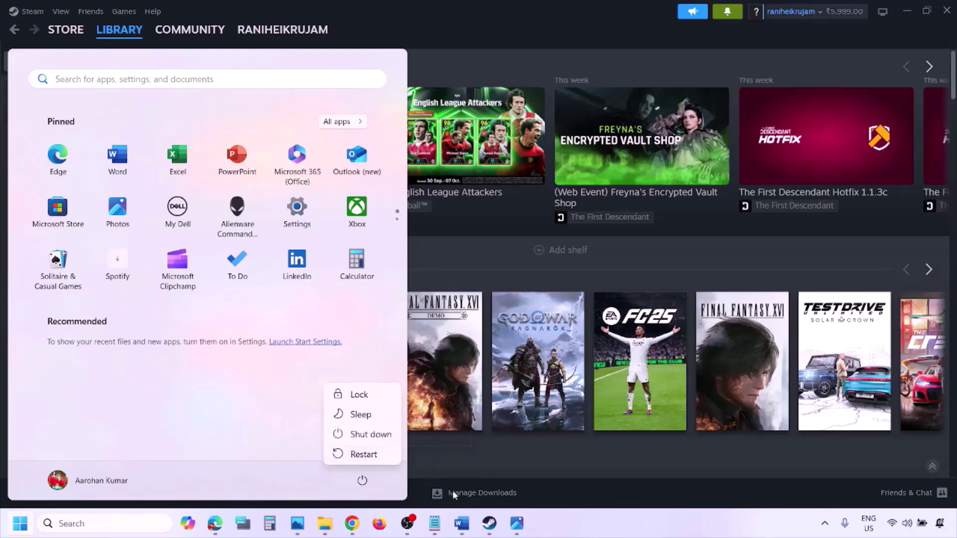
- Highlight the Step 2 instruction in Word, and examine the Browse local files option in the image 1.png in Photos
click(462, 524)
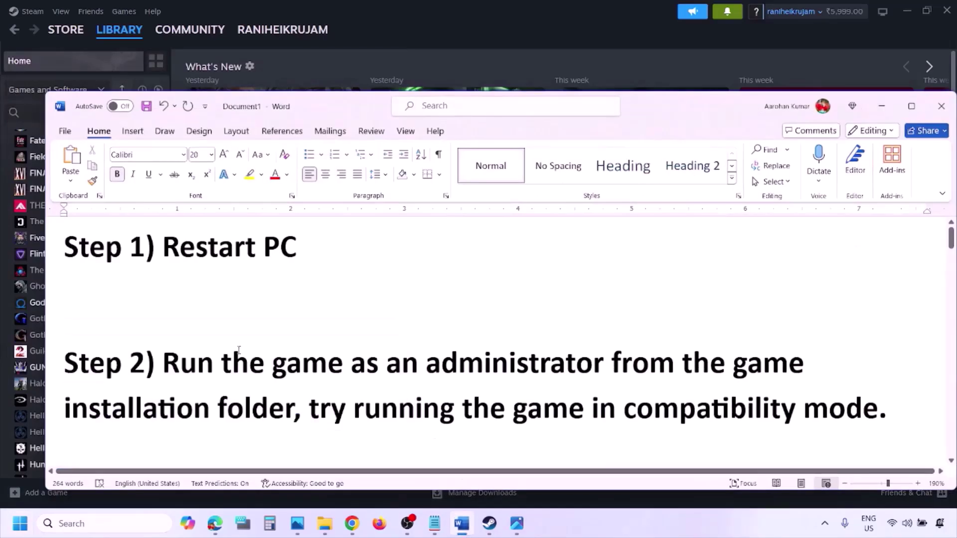
drag(166, 362, 268, 409)
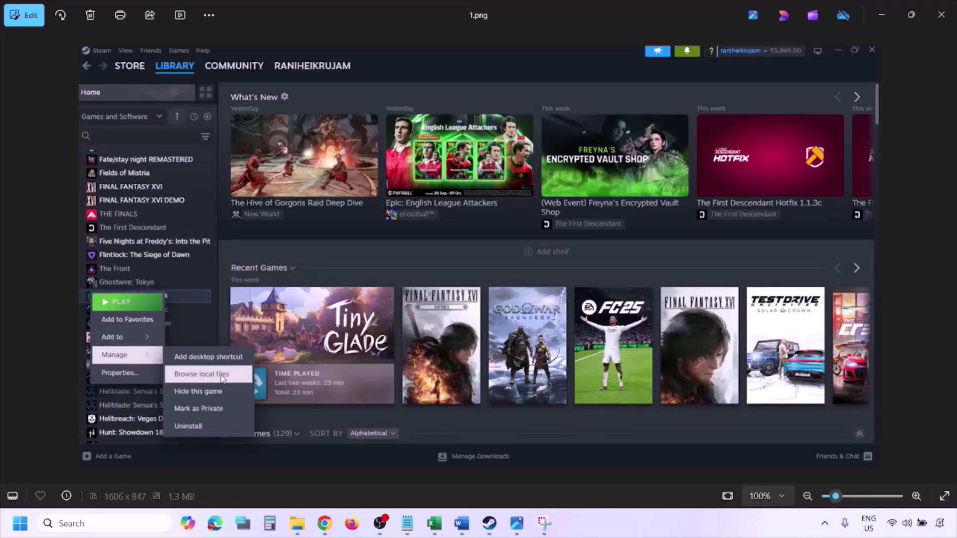
scroll(226, 373, up, 1)
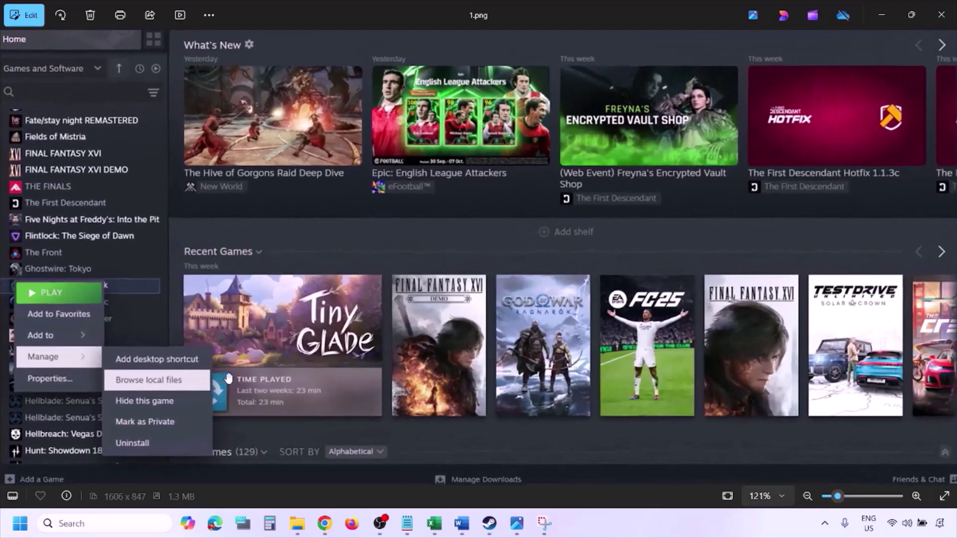
scroll(191, 386, down, 1)
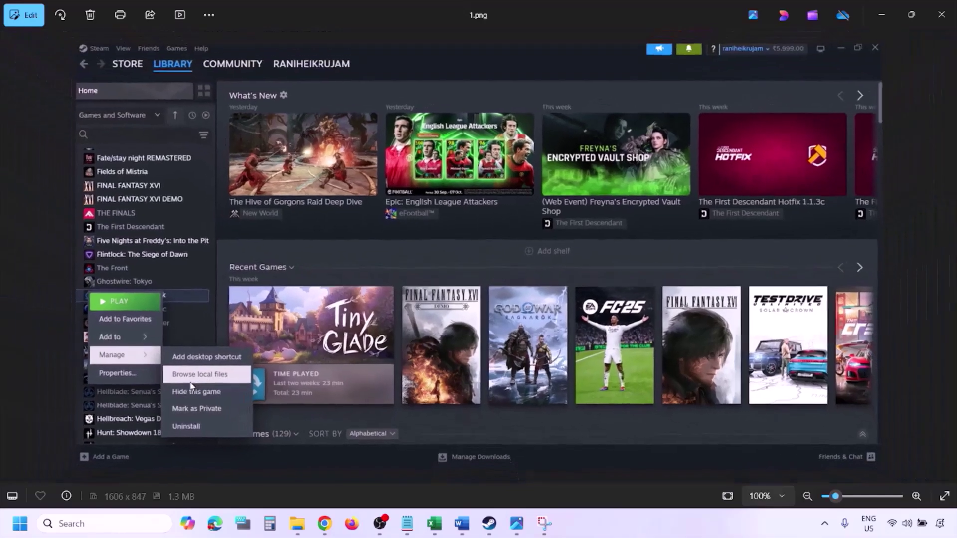
click(464, 349)
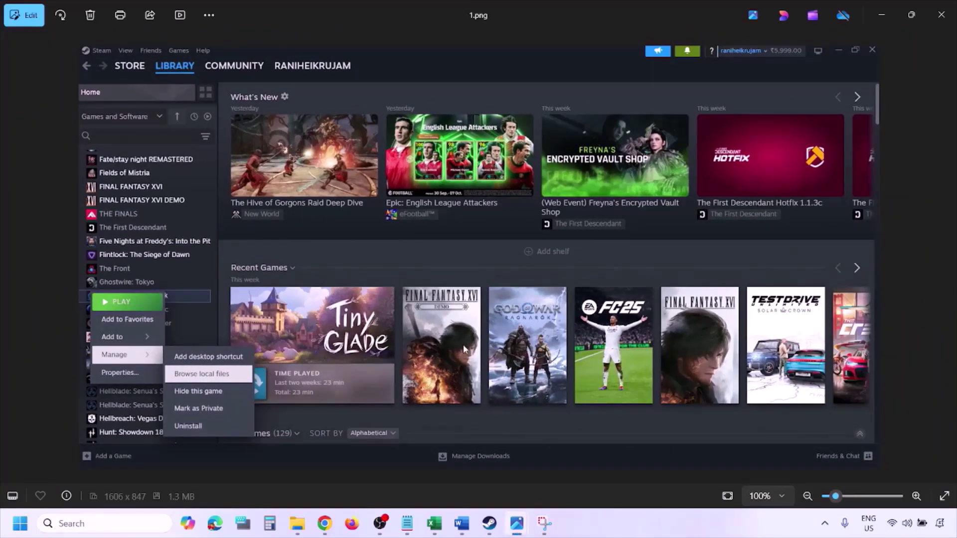
- Go to the image 2.png and examine the Properties entry of the file's context menu up close
key(Right)
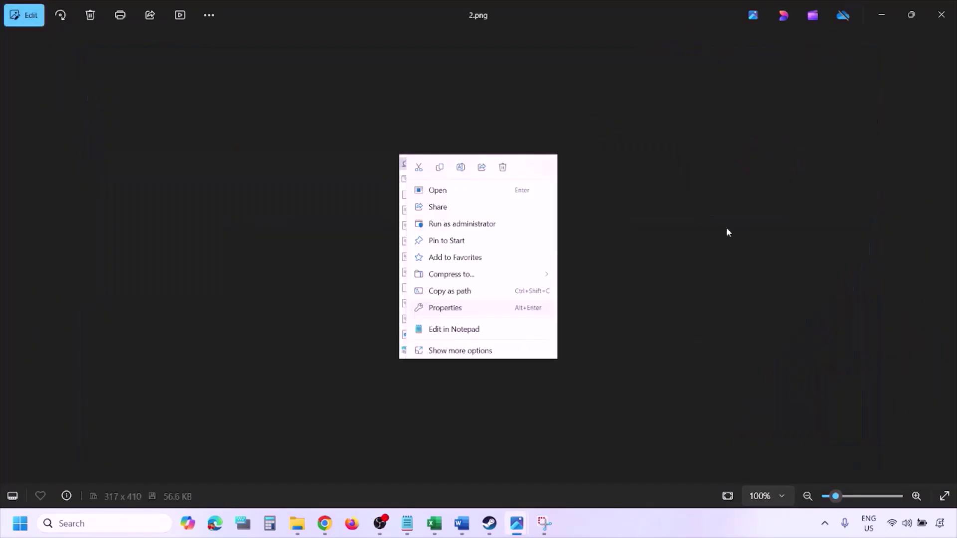
scroll(472, 305, up, 5)
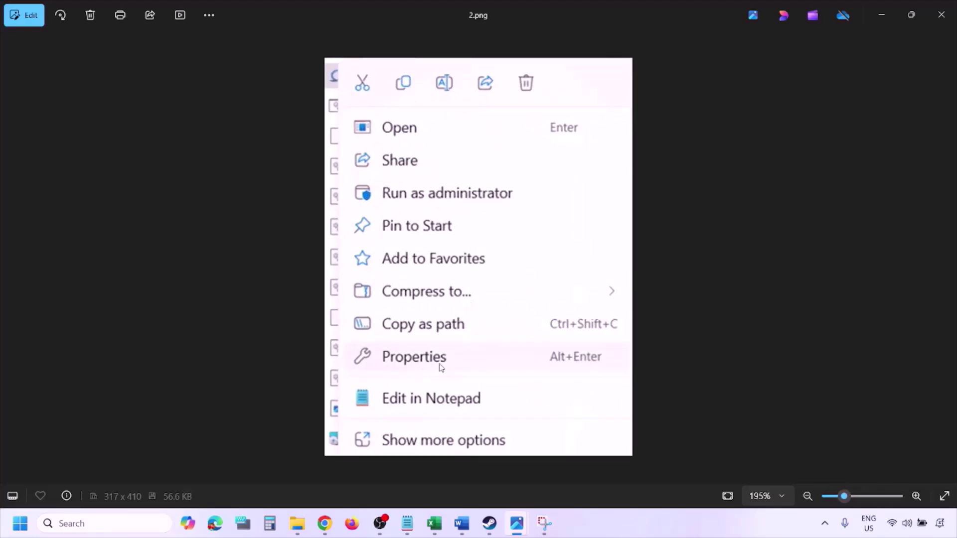
scroll(441, 368, down, 5)
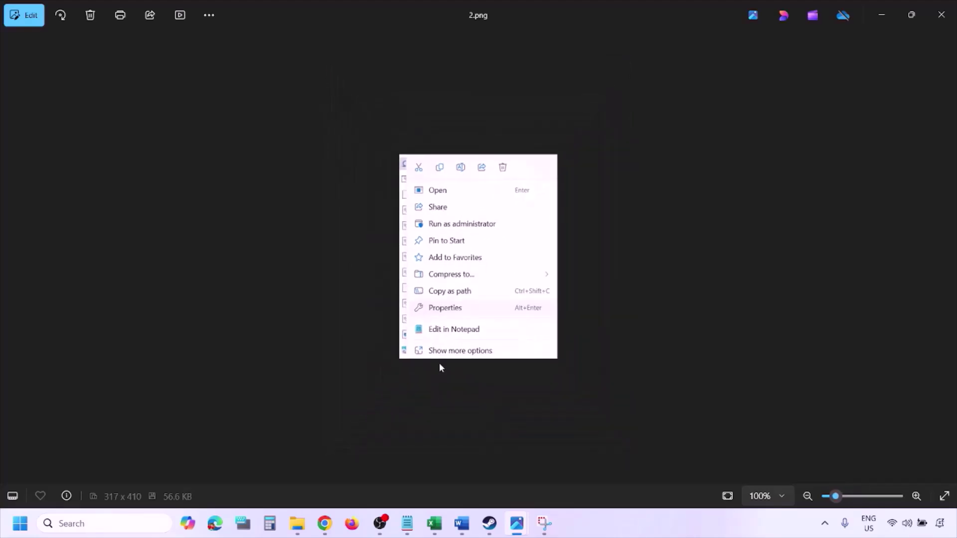
- Go to the image 3.png and examine the Compatibility settings with Run this program as an administrator enabled
key(Right)
scroll(285, 281, up, 2)
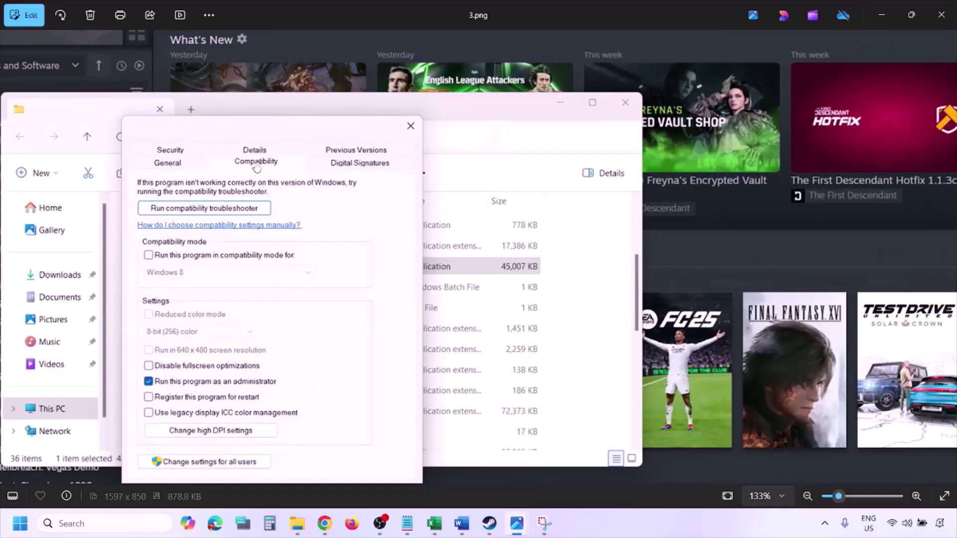
drag(212, 374, 212, 329)
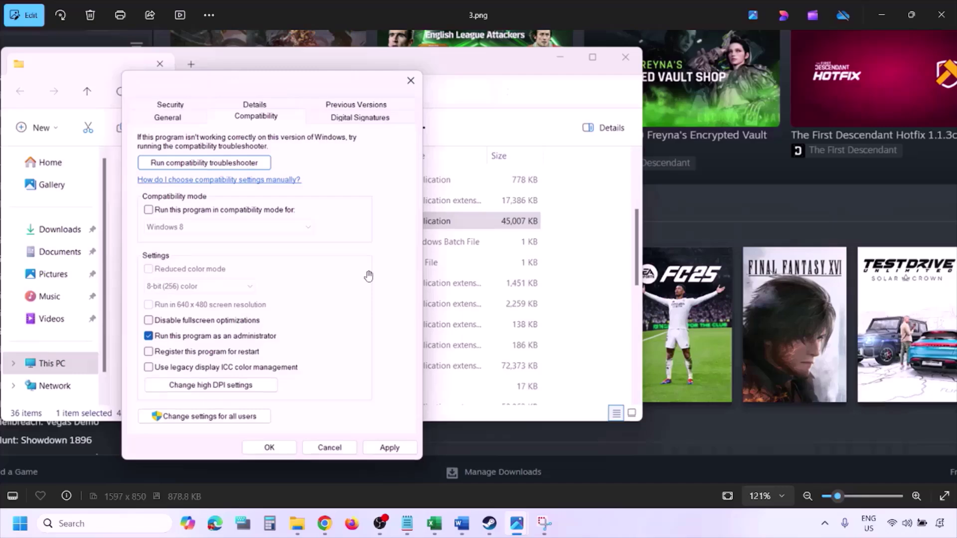
scroll(368, 275, down, 2)
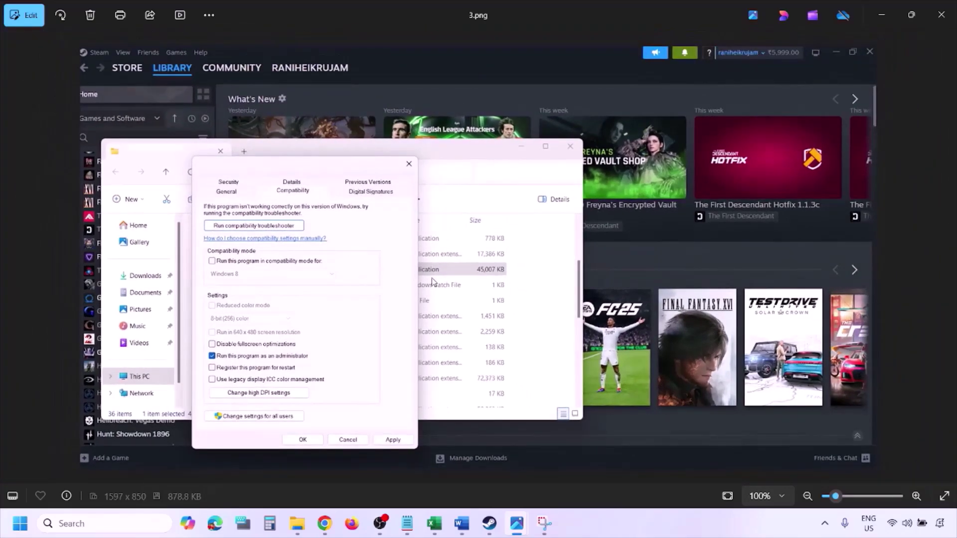
- Go to the image 4.png and examine the compatibility mode setting for Windows 8 and the dialog's confirmation options
key(Right)
scroll(432, 282, up, 2)
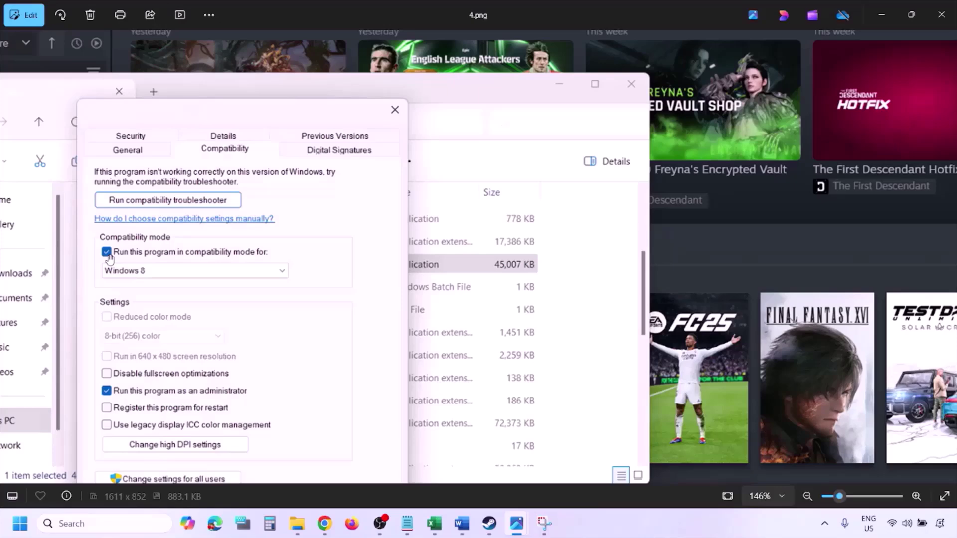
drag(126, 265, 132, 230)
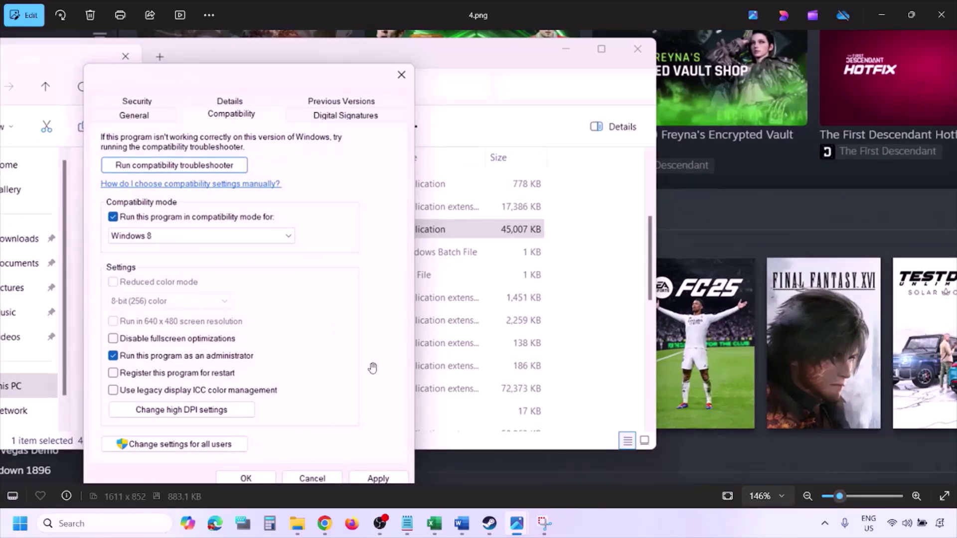
drag(368, 373, 373, 344)
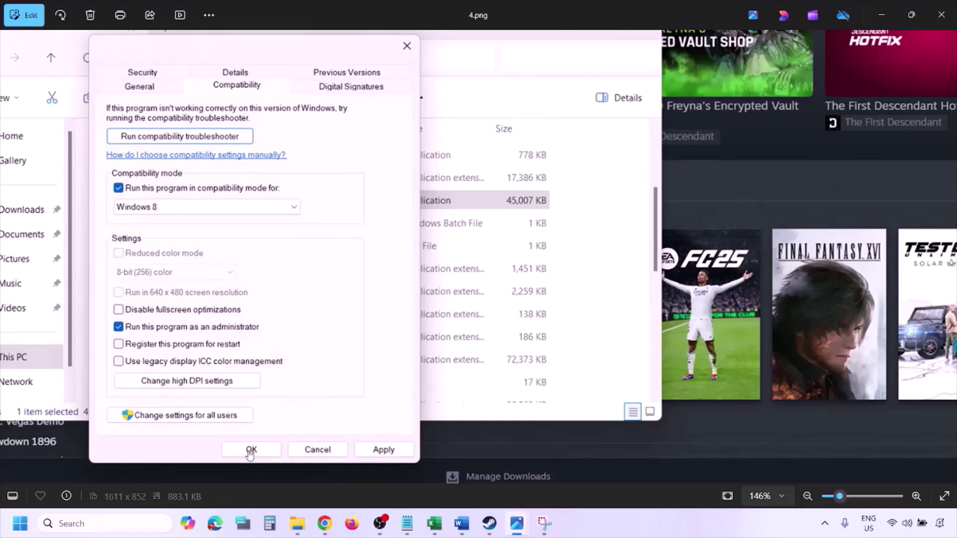
scroll(511, 355, down, 3)
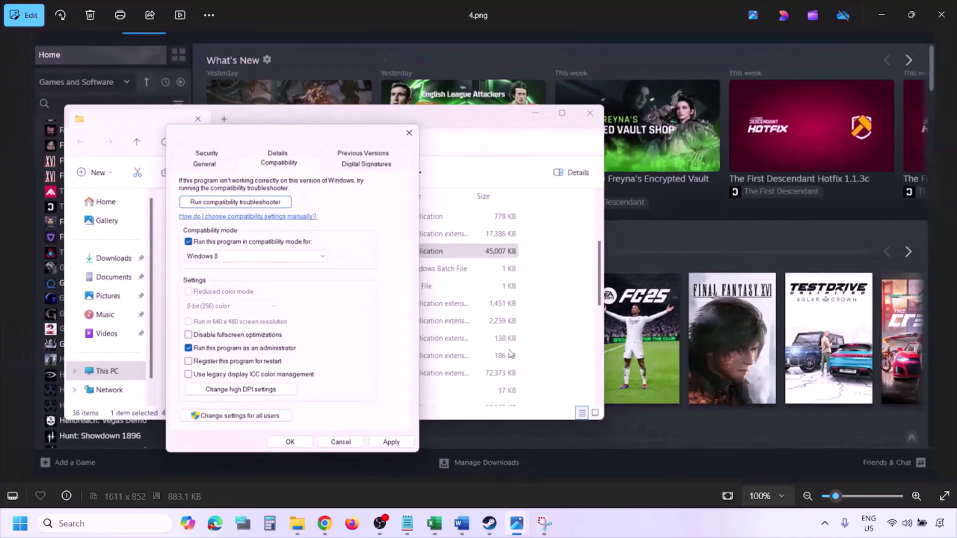
- Go to the image 5.png and examine the list of Windows versions offered for compatibility mode
key(Right)
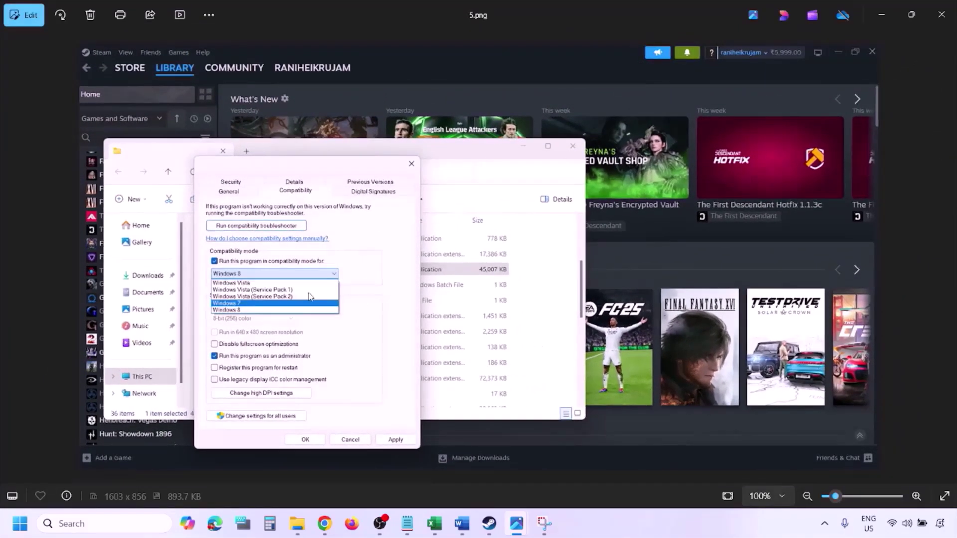
scroll(310, 297, up, 3)
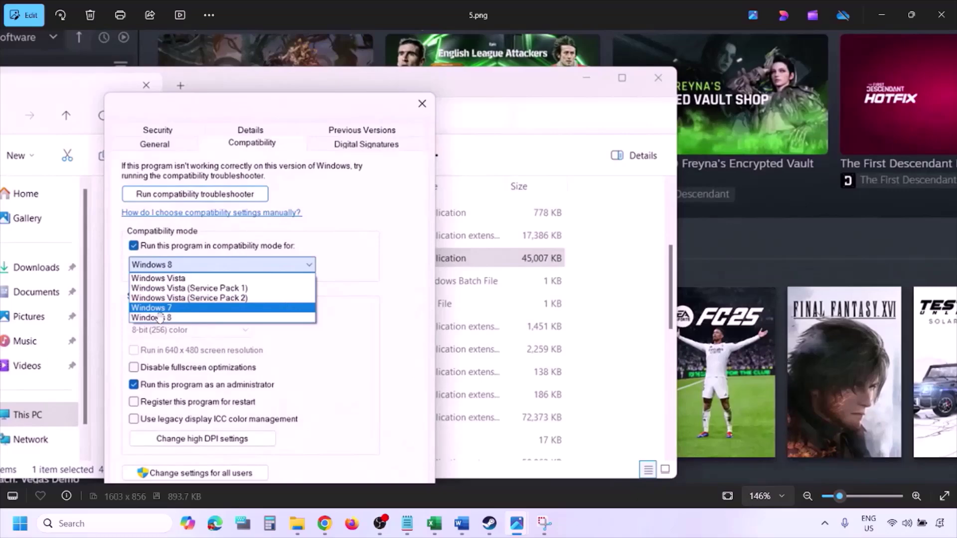
scroll(392, 294, down, 3)
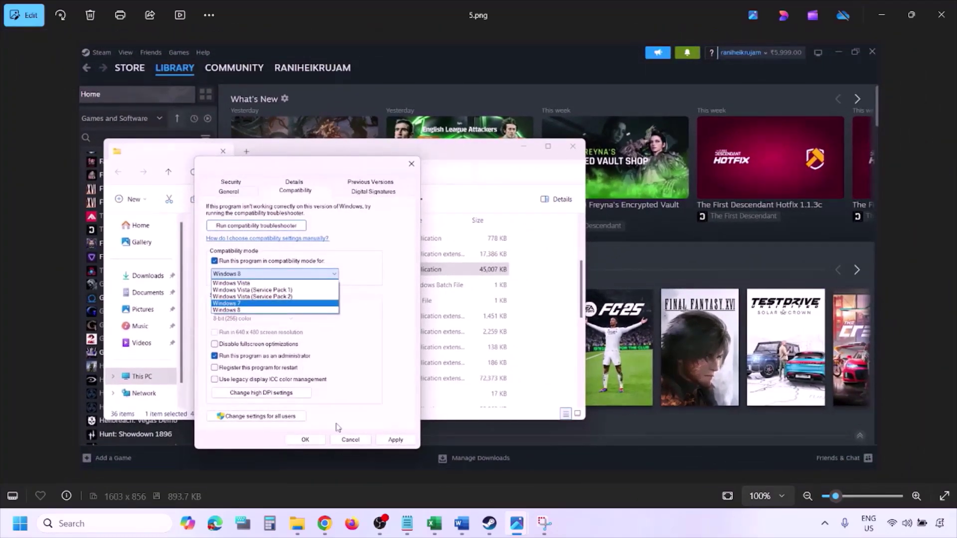
- Go to the image 6.png and examine the Windows 7 compatibility mode and Disable fullscreen optimizations settings up close
key(Right)
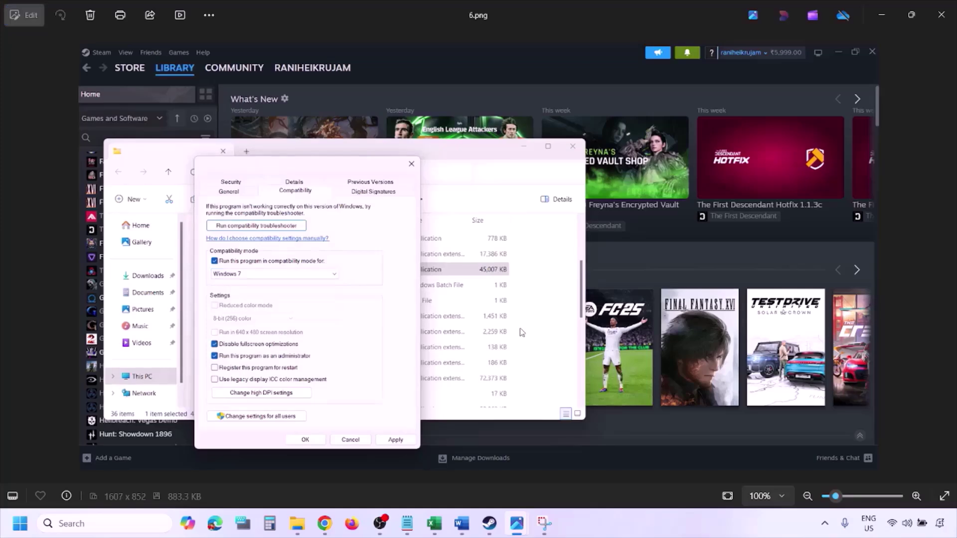
scroll(313, 294, up, 2)
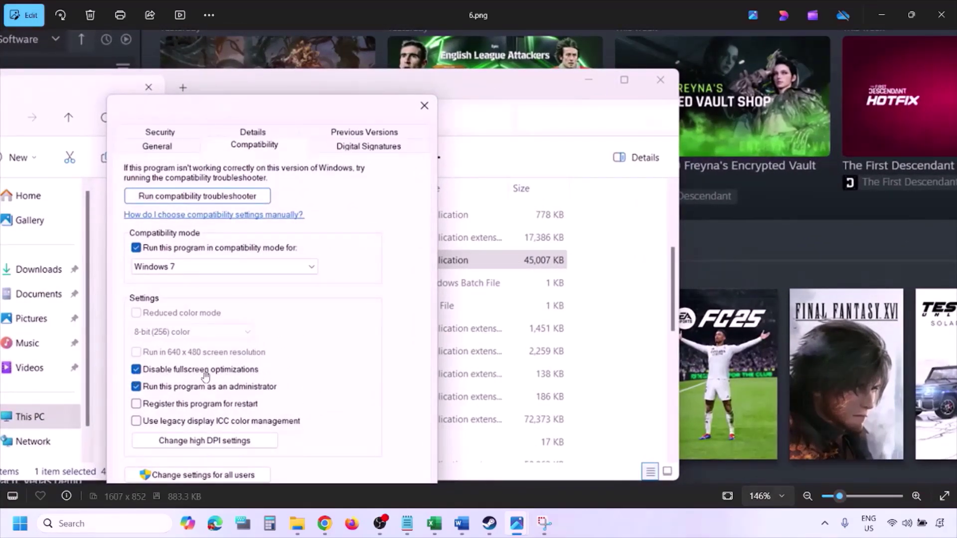
drag(273, 324, 315, 257)
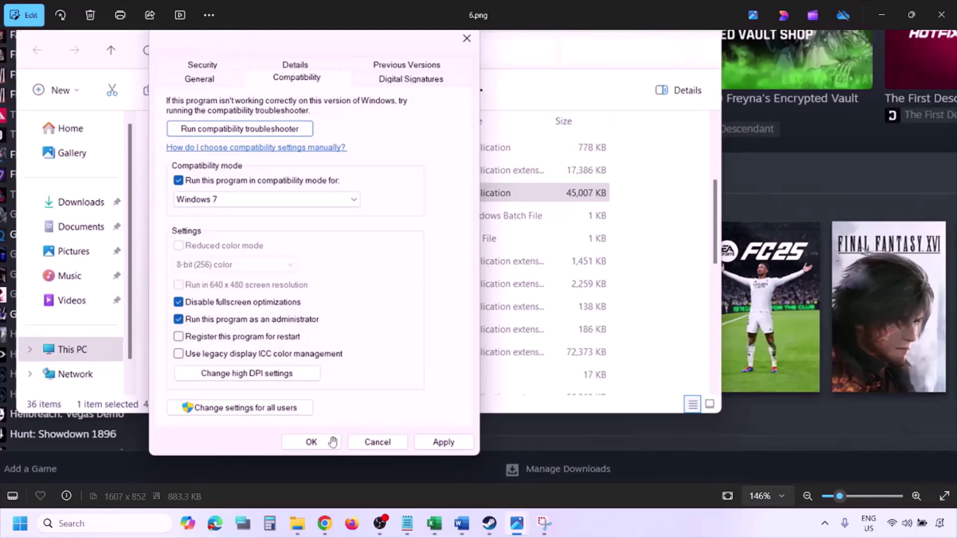
scroll(332, 442, down, 3)
scroll(263, 341, up, 4)
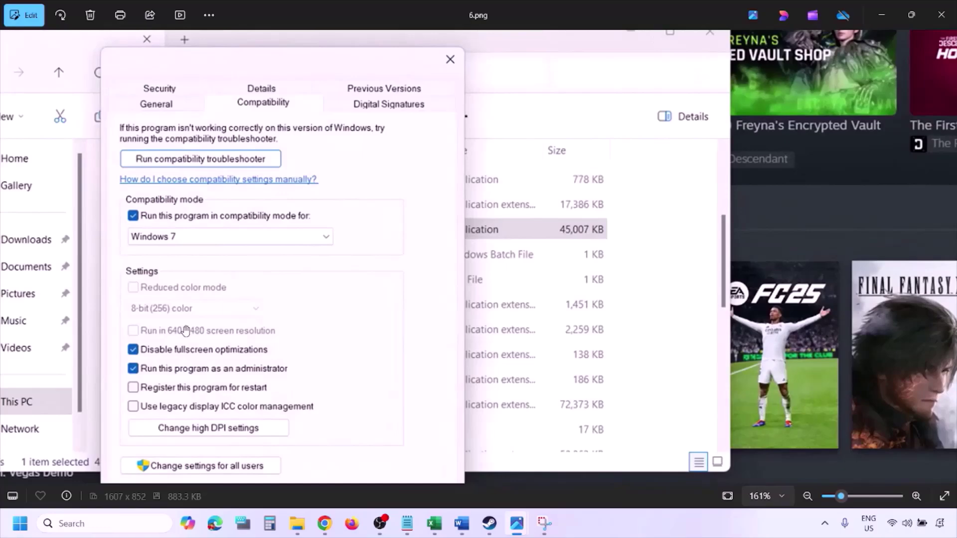
drag(185, 330, 235, 320)
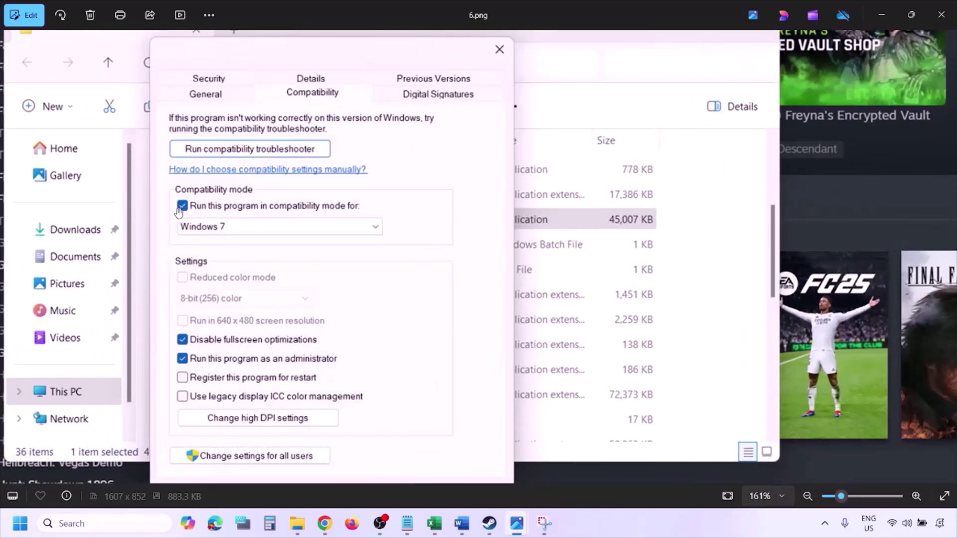
- Go to the image 7.png and examine the Compatibility settings with all options cleared
key(Right)
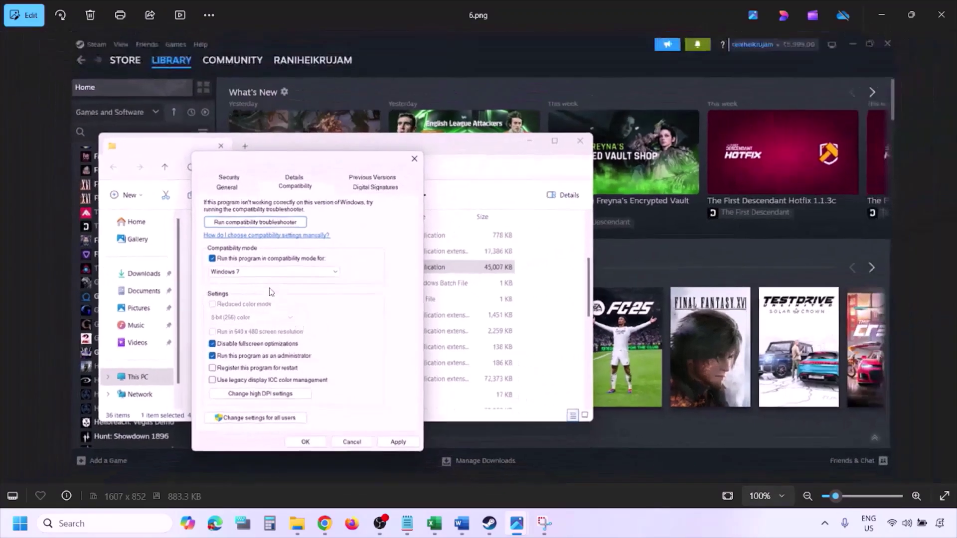
scroll(271, 292, up, 5)
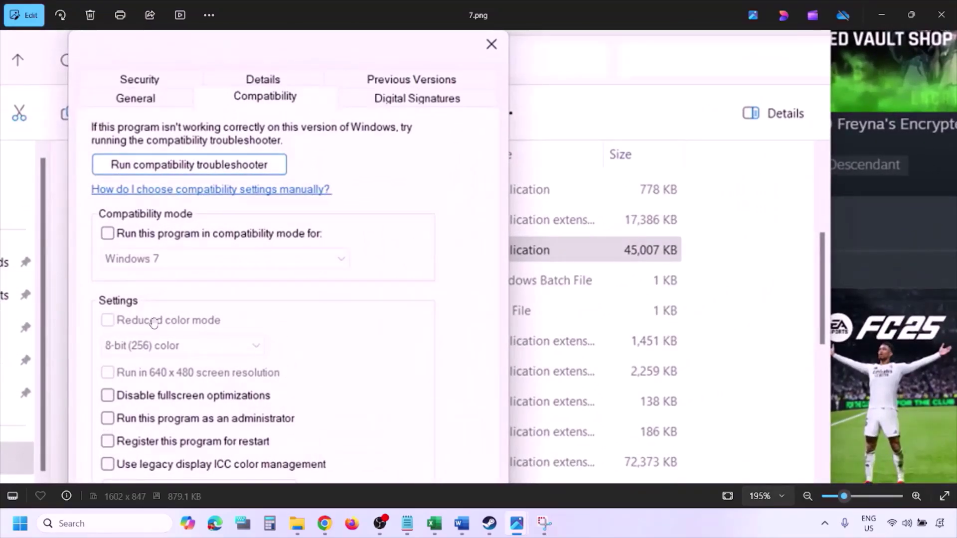
scroll(154, 323, down, 4)
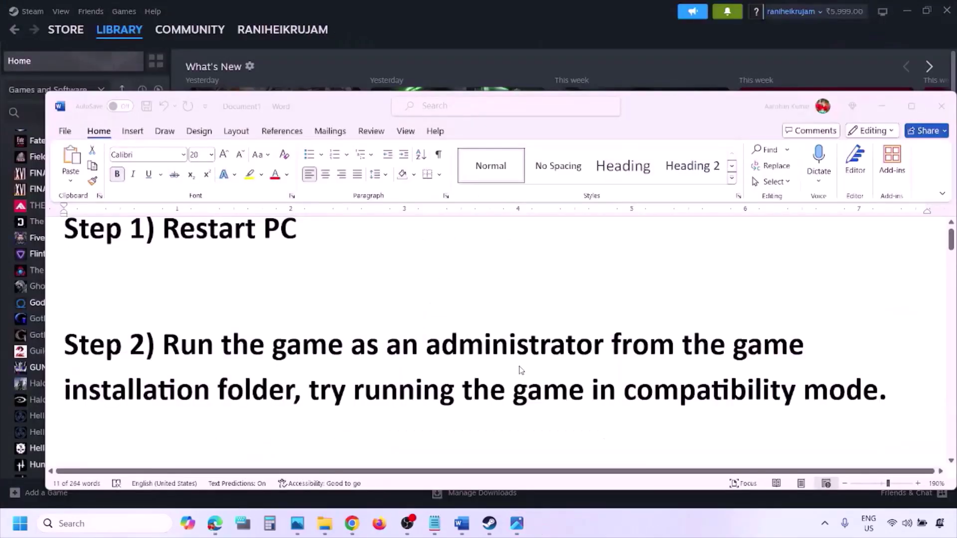
- Go to Step 3 in the document, then examine 0.png showing the Properties option in the Steam game's context menu
scroll(519, 370, down, 3)
click(605, 508)
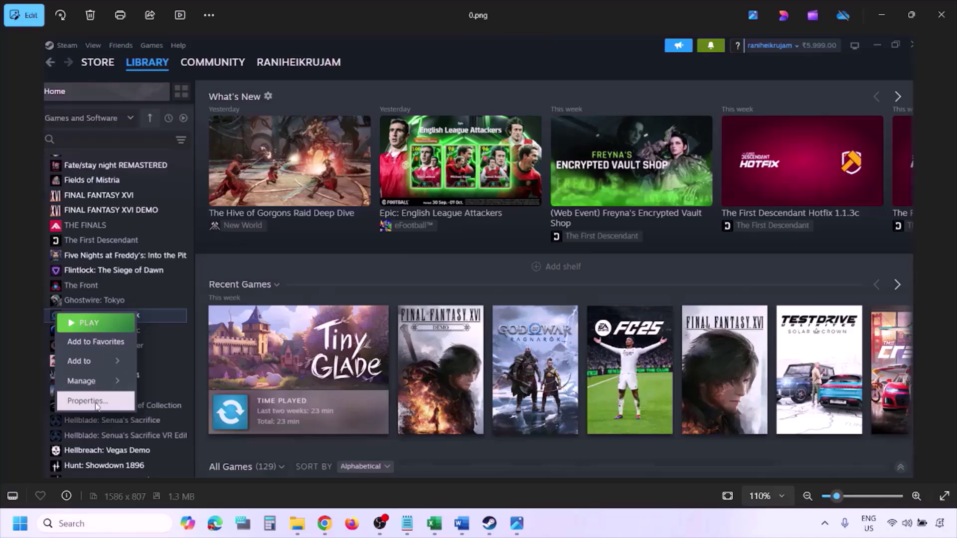
key(ctrl+minus)
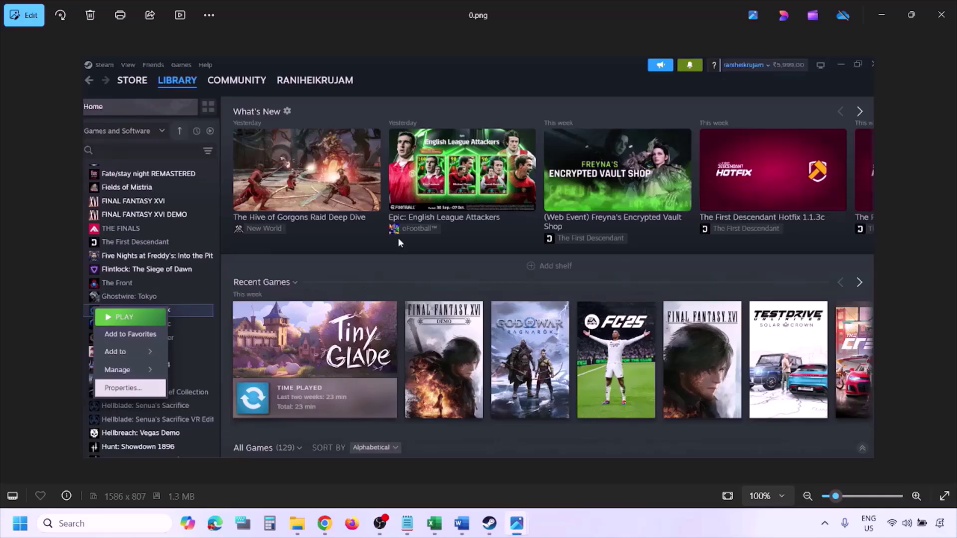
key(Right)
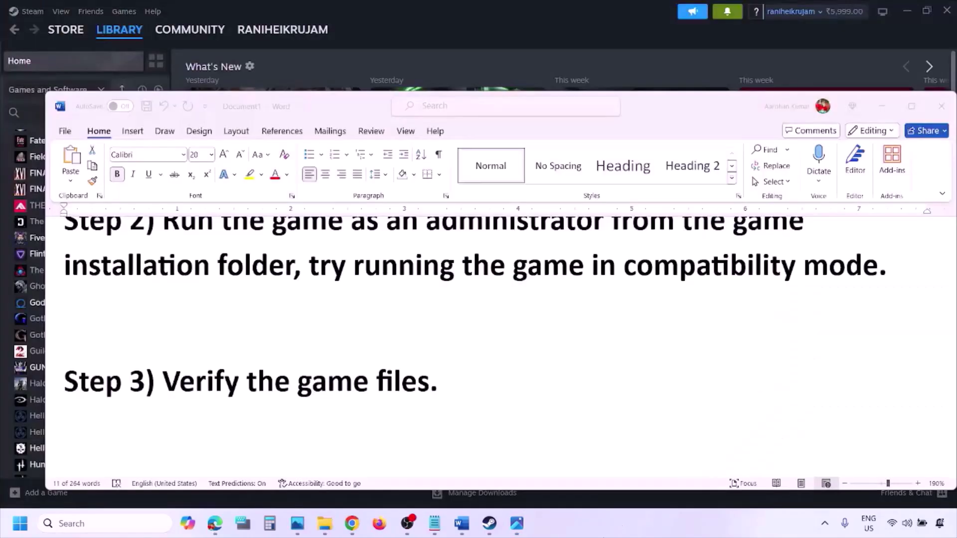
- Go to Step 4 in the document and highlight the words "Windows Security"
scroll(508, 461, down, 3)
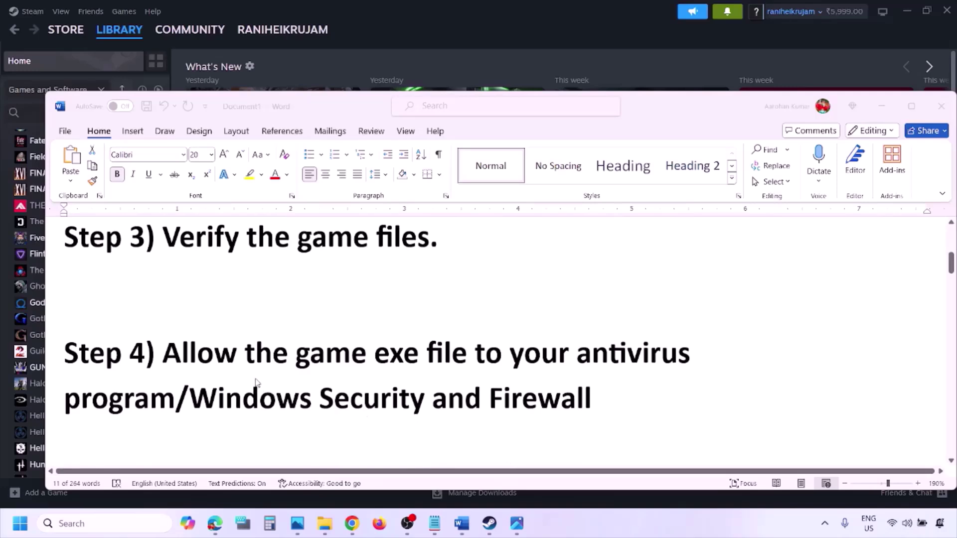
click(176, 397)
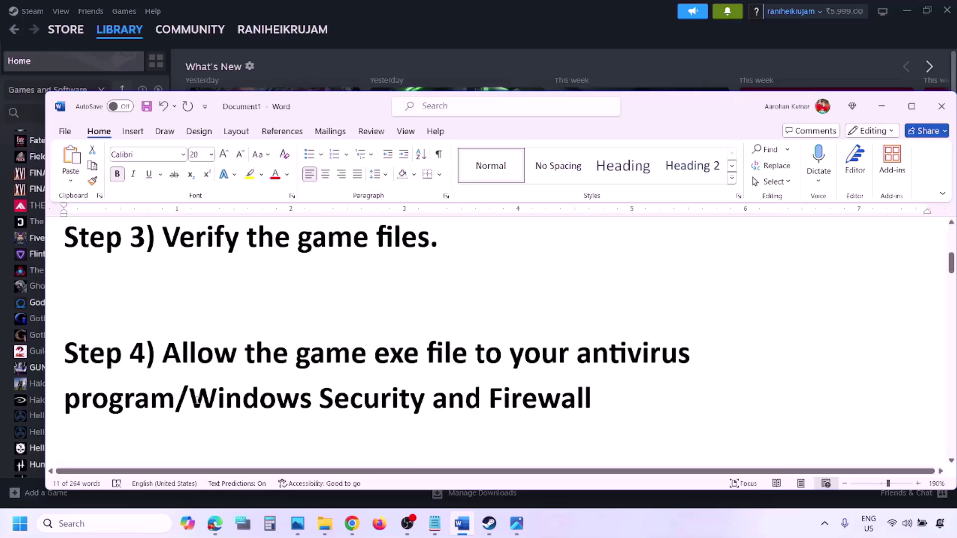
drag(195, 398, 431, 399)
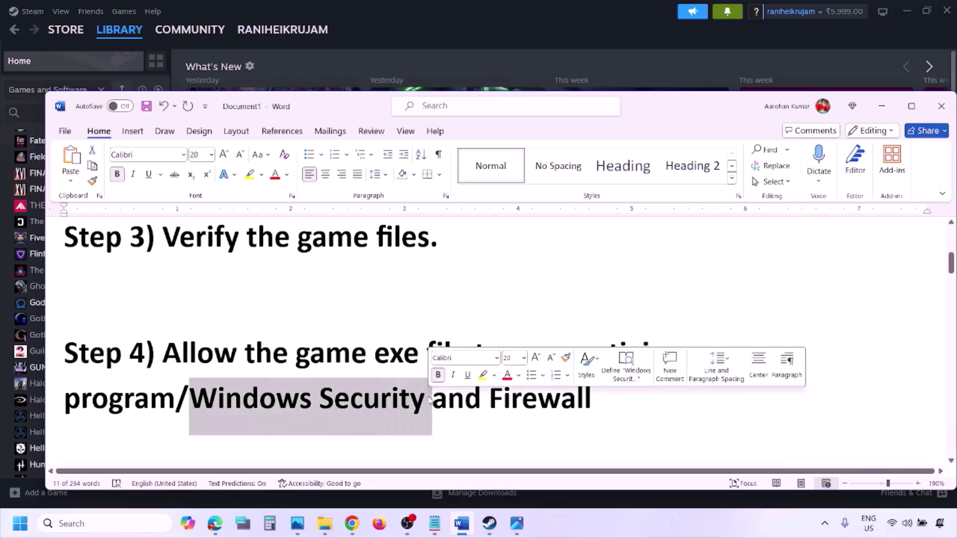
click(637, 535)
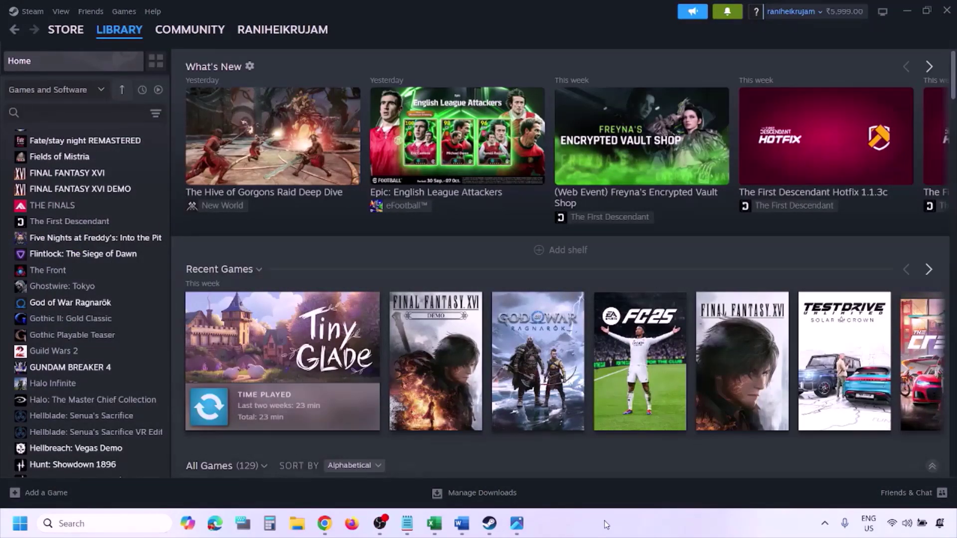
- Switch to Windows Settings and open Virus & threat protection from the Windows Security page under Privacy & security
key(super+i)
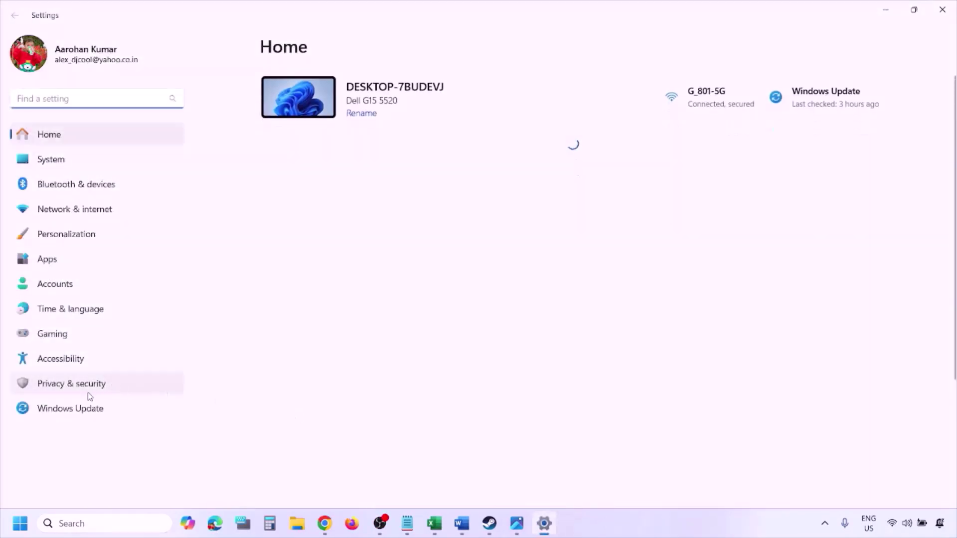
click(99, 388)
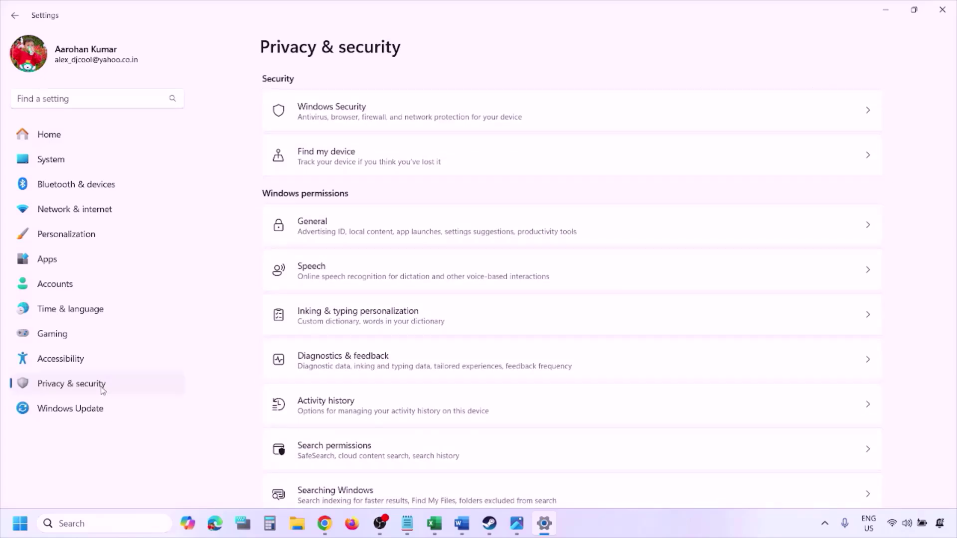
click(345, 119)
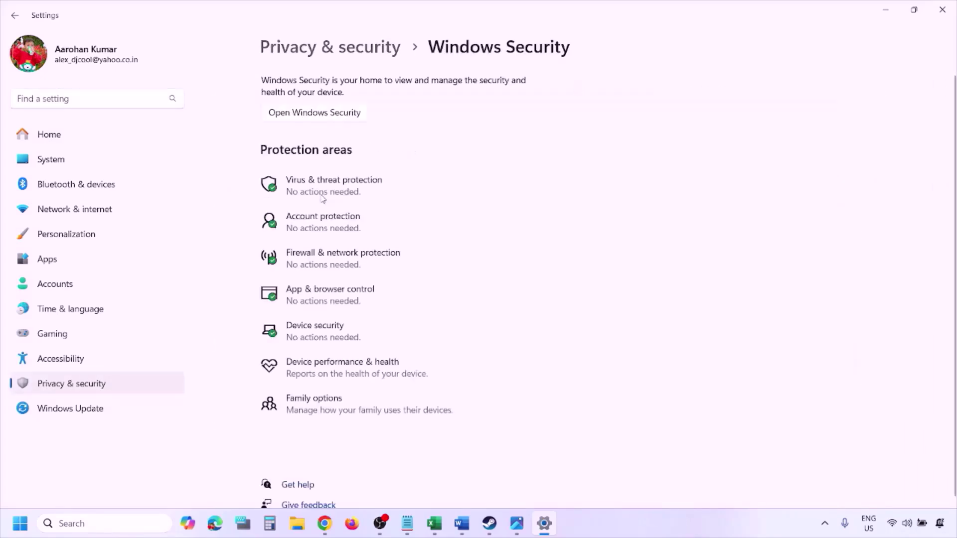
click(353, 189)
- Open the ransomware protection settings and display the apps allowed through Controlled folder access
scroll(366, 346, down, 3)
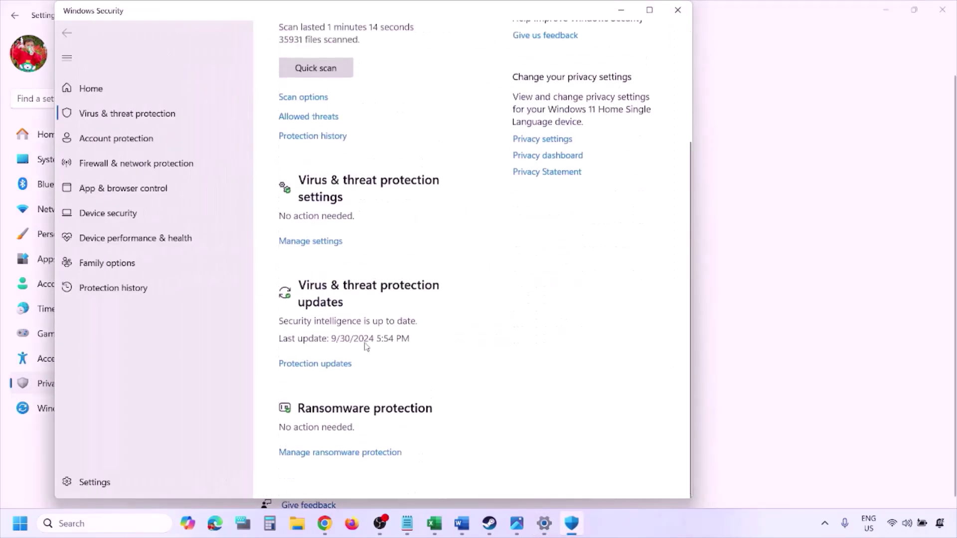
click(351, 453)
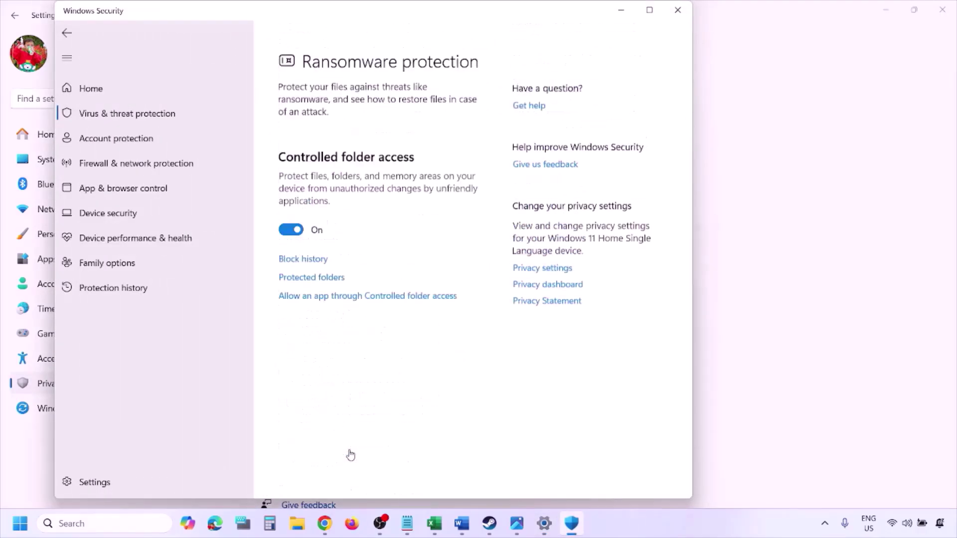
click(361, 282)
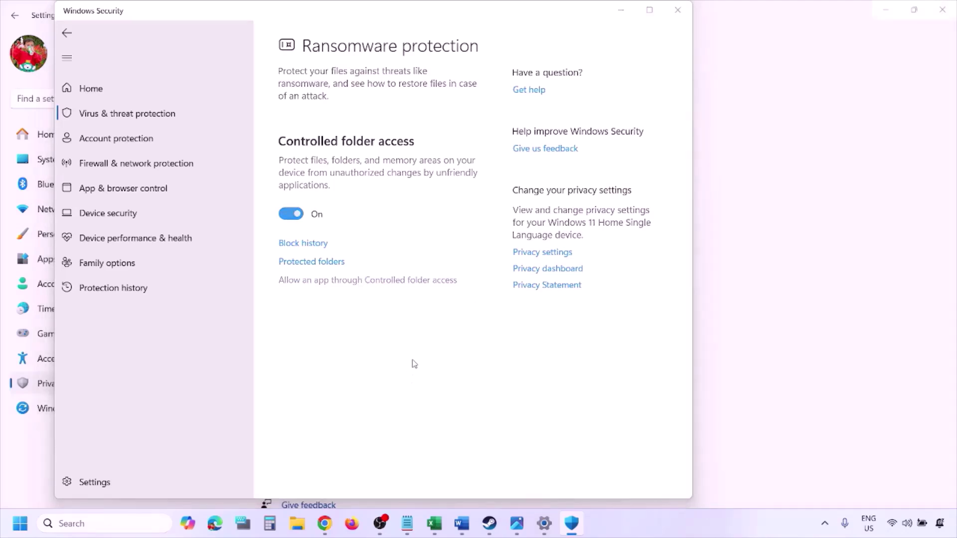
scroll(349, 146, down, 1)
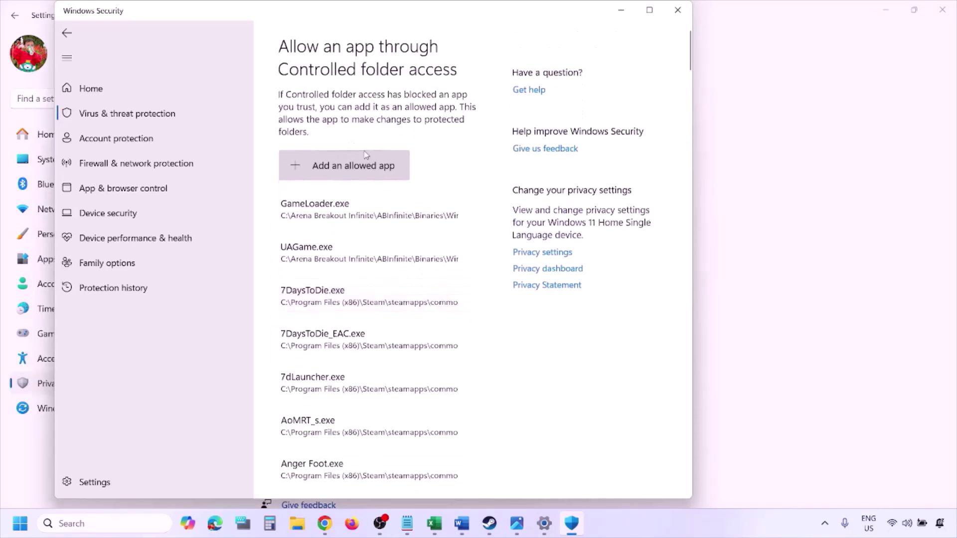
- Browse for an app to allow as far as C:\Program Files (x86)\Steam\steamapps, and cancel without adding one
click(356, 166)
click(359, 216)
click(110, 268)
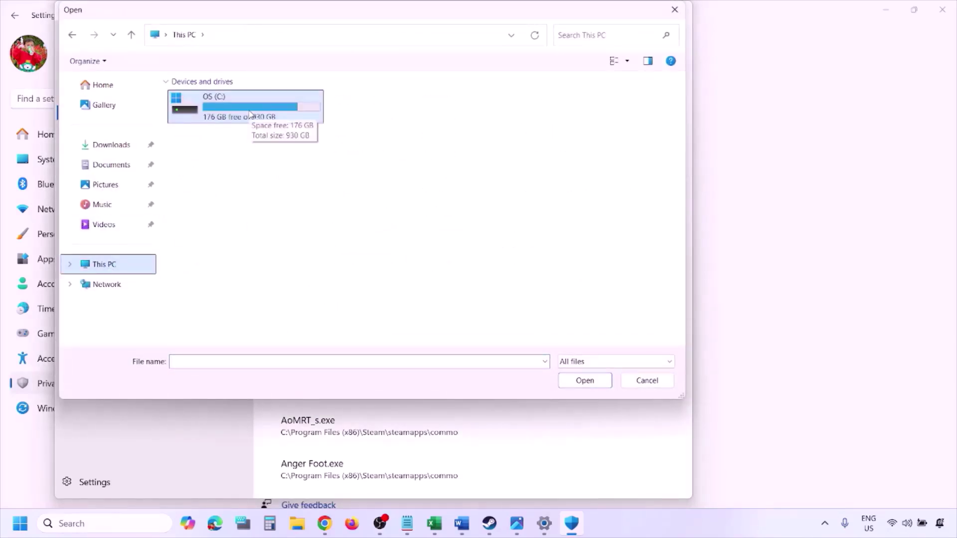
double_click(250, 115)
scroll(250, 165, down, 3)
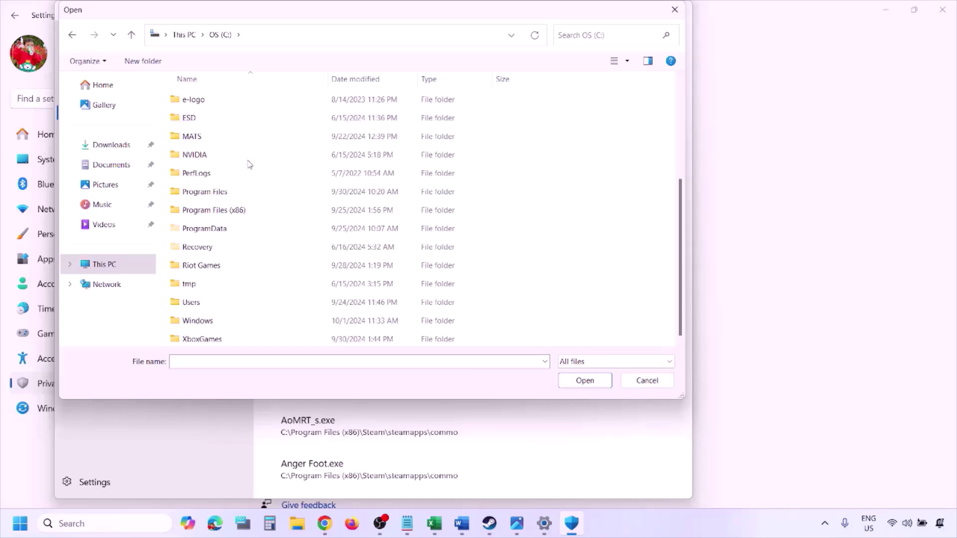
double_click(241, 210)
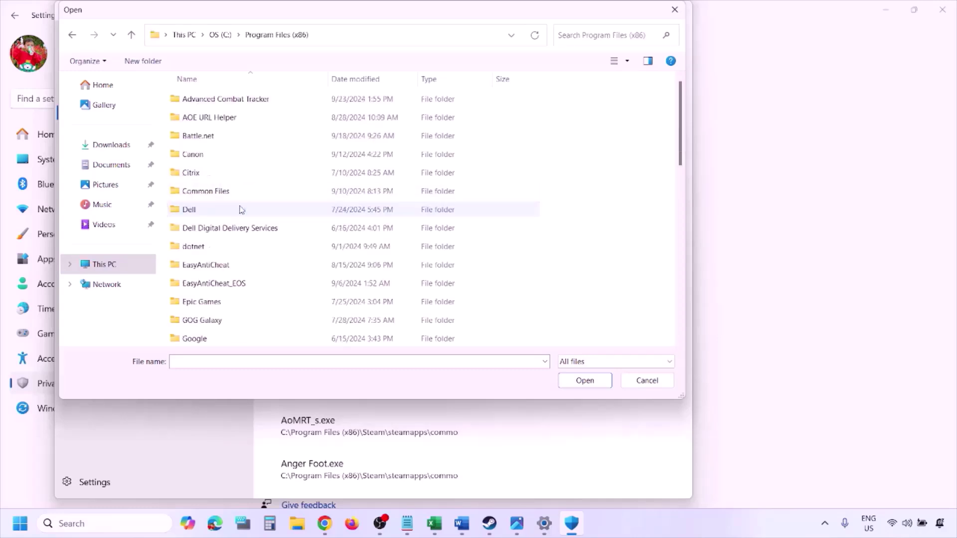
scroll(241, 209, down, 8)
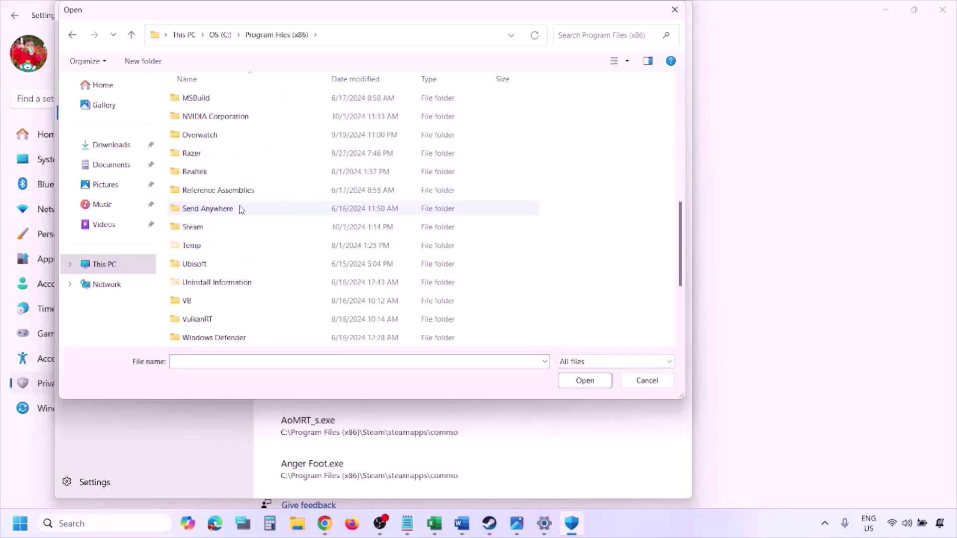
double_click(231, 172)
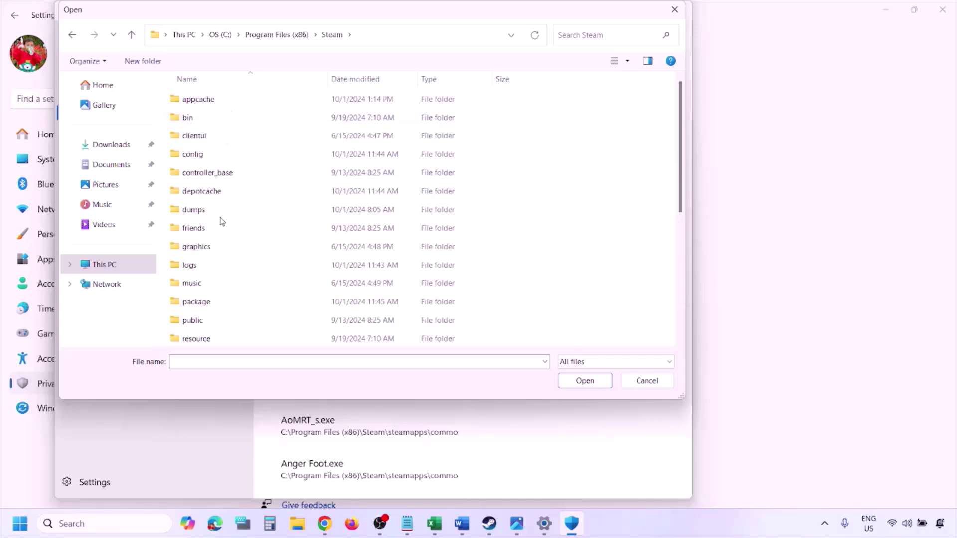
scroll(224, 219, down, 3)
double_click(219, 194)
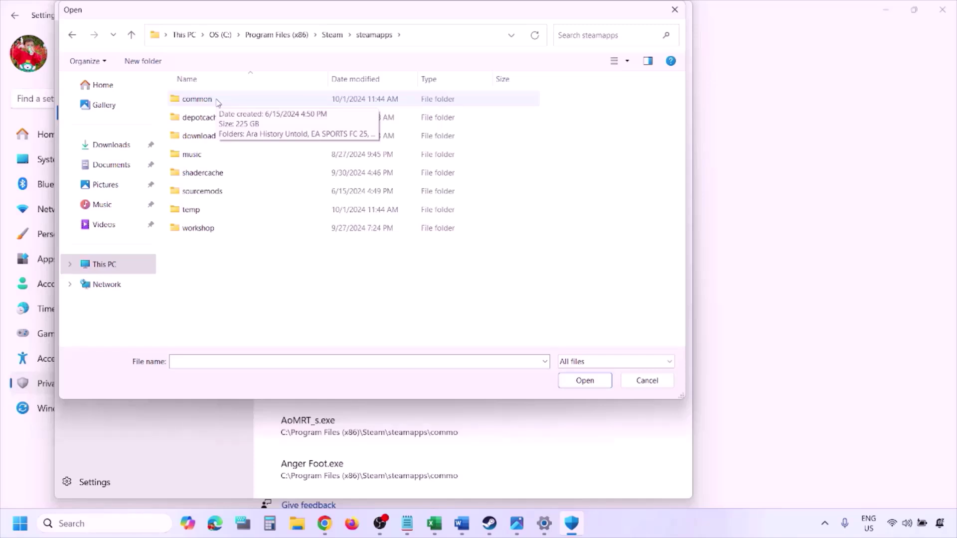
click(647, 381)
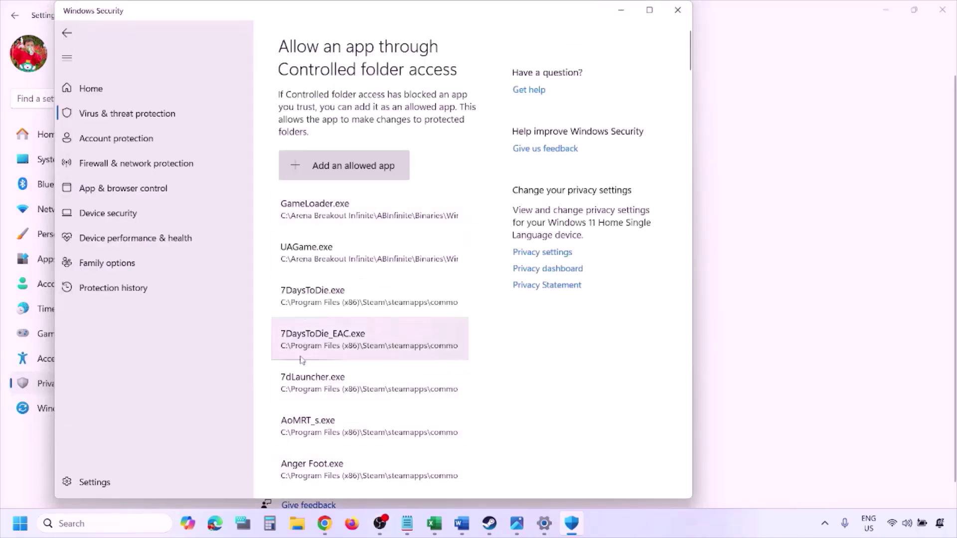
- Switch to Control Panel and open the list of apps allowed through Windows Defender Firewall
click(99, 524)
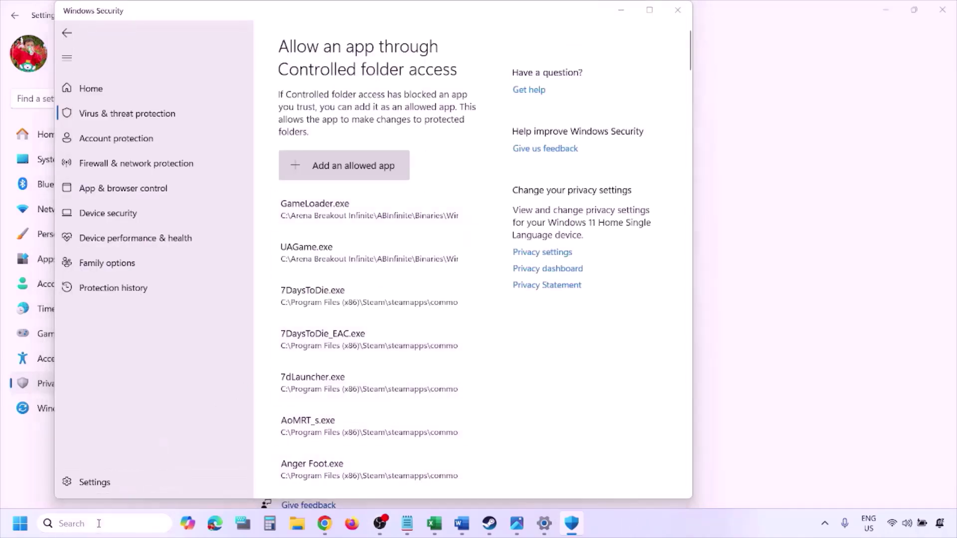
text(ontrol)
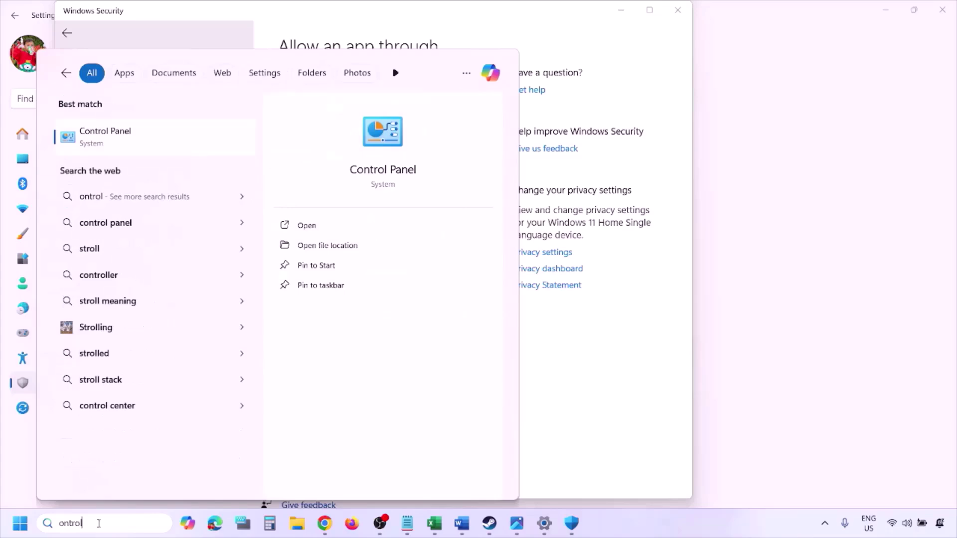
key(Return)
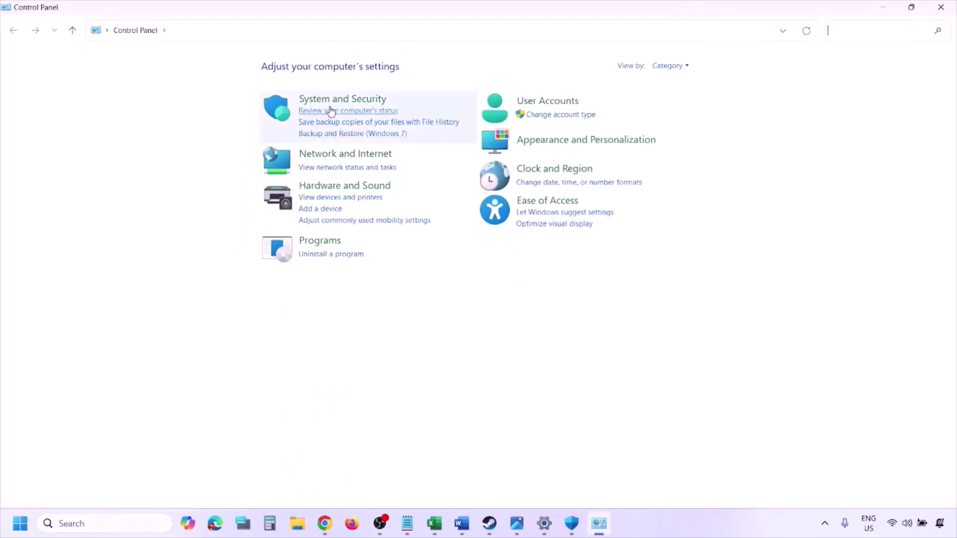
click(329, 101)
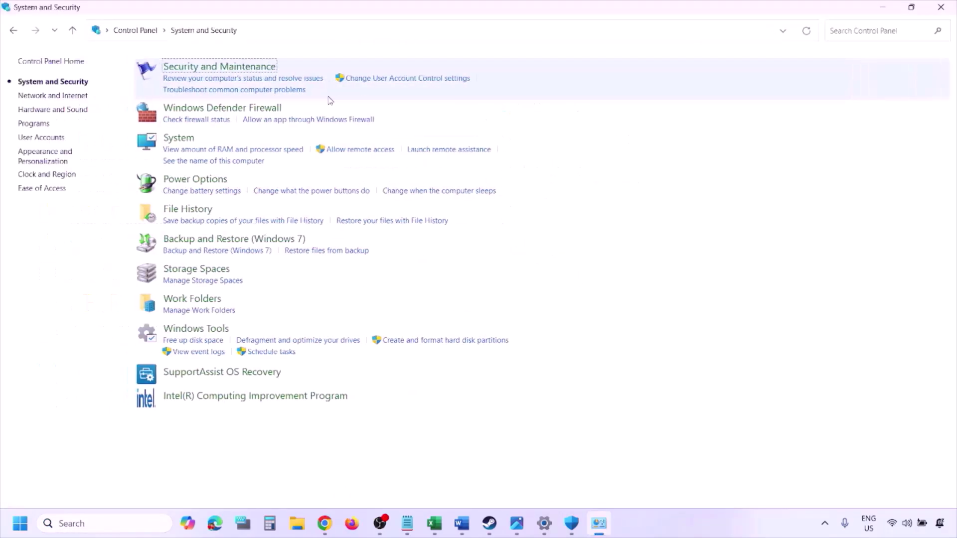
click(257, 108)
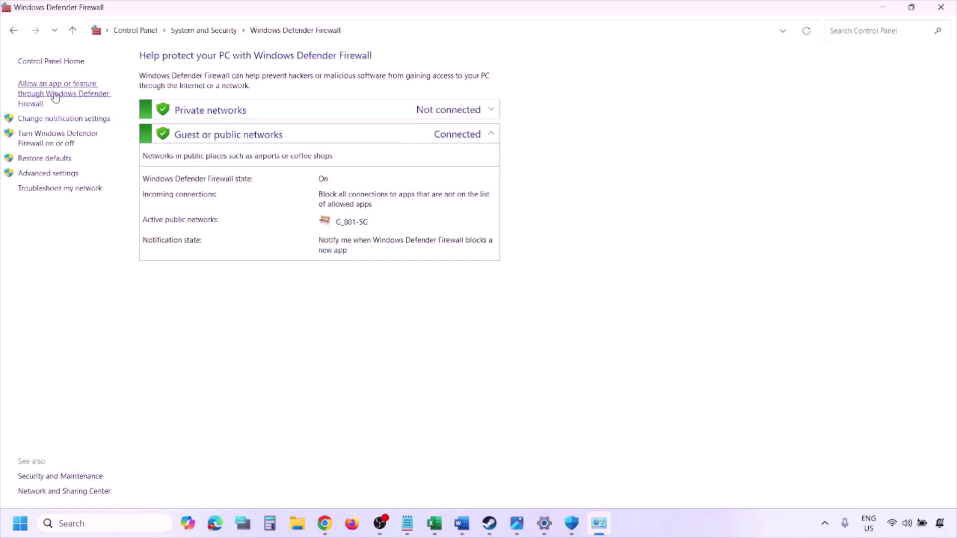
click(65, 92)
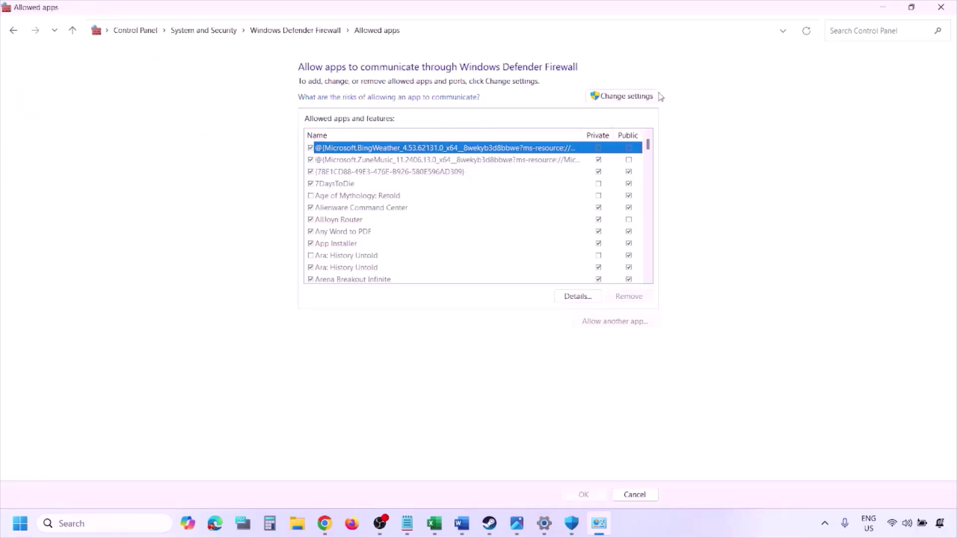
- Unlock the allowed apps settings, browse This PC for another app to allow, and cancel without adding one
click(643, 95)
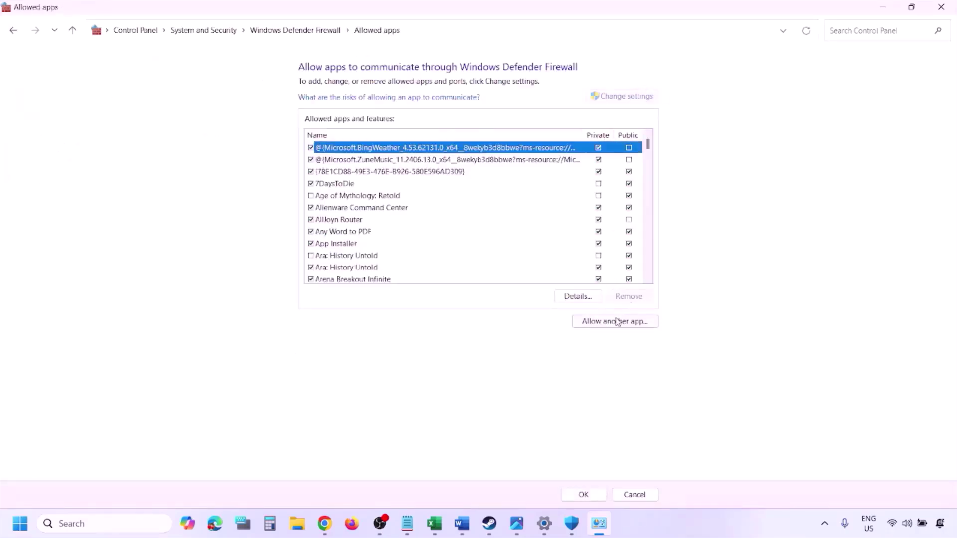
click(616, 322)
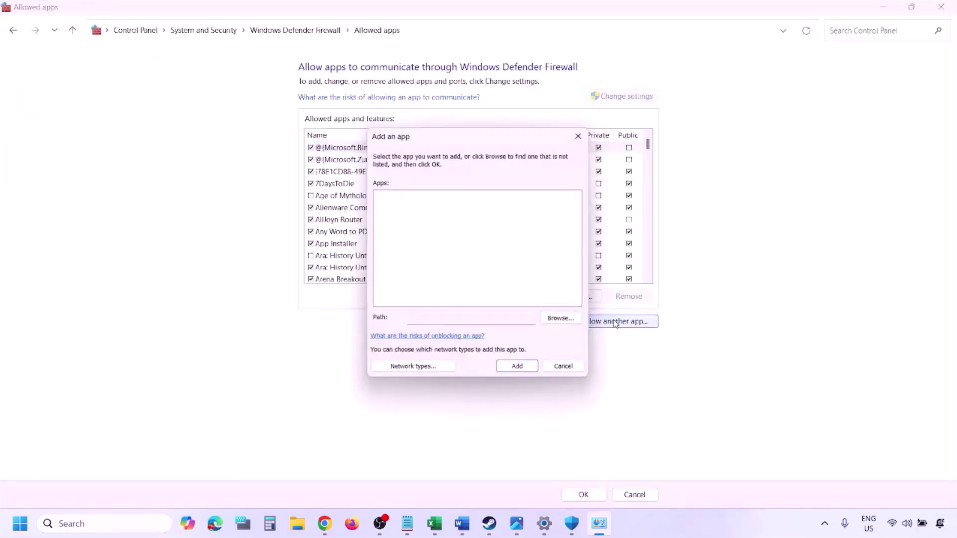
click(563, 320)
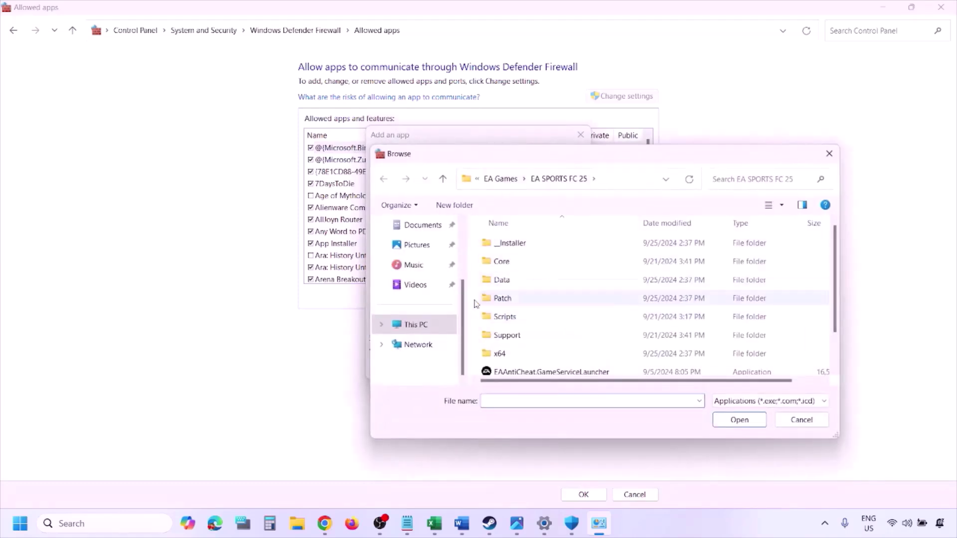
click(439, 329)
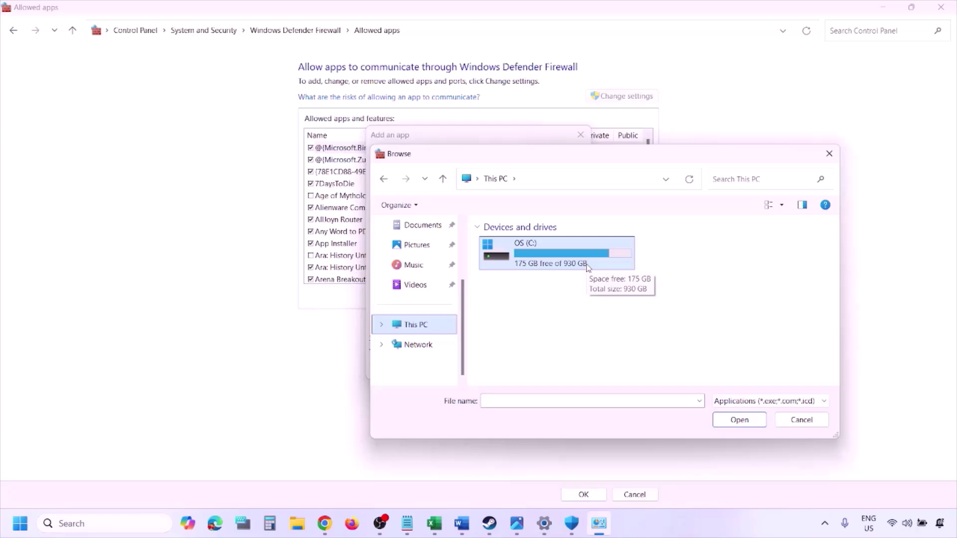
click(791, 426)
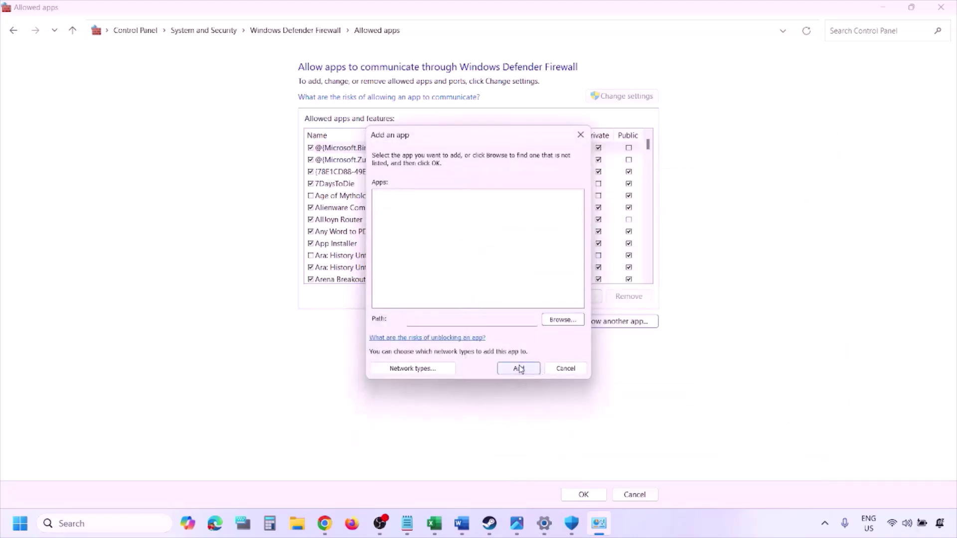
click(559, 369)
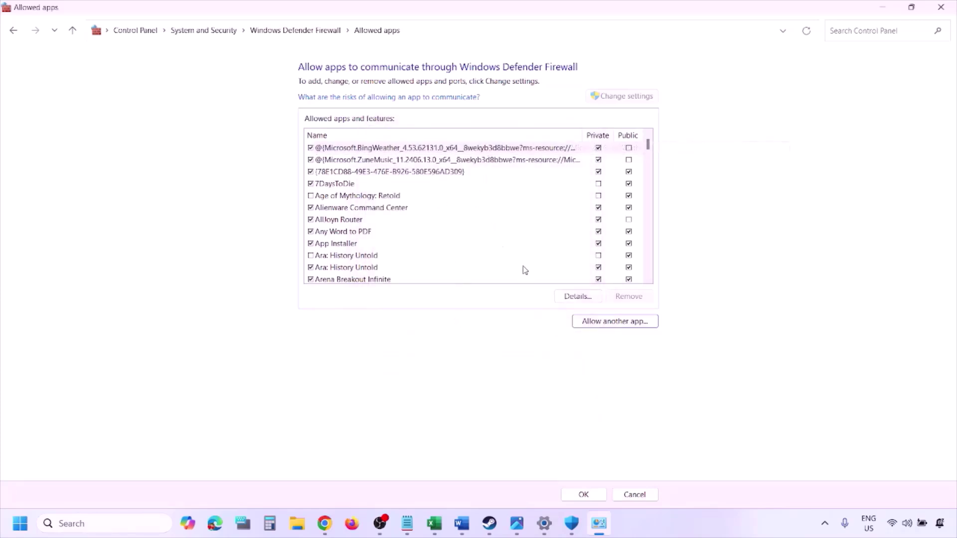
- Close the firewall's allowed apps window and go to Step 5 on clean graphics driver installation in the document
click(941, 7)
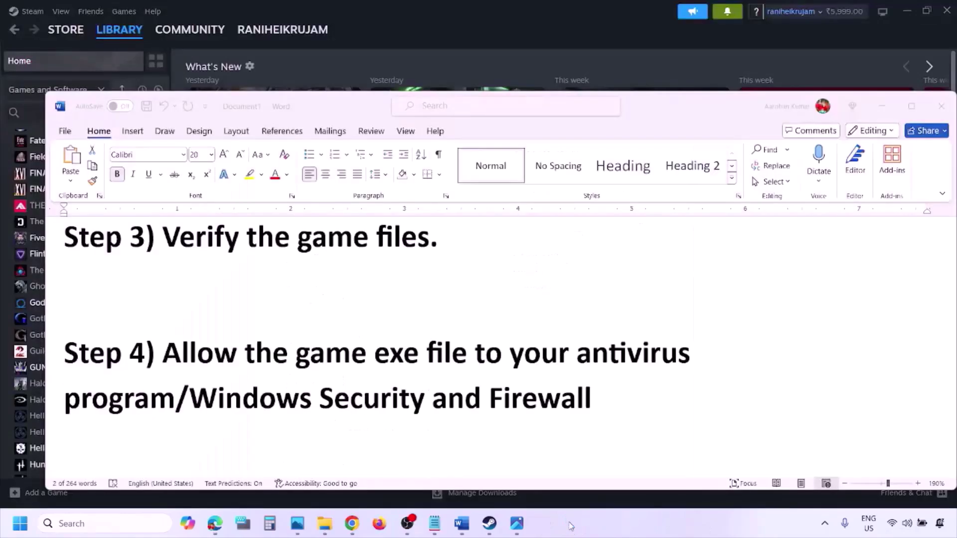
scroll(343, 341, down, 5)
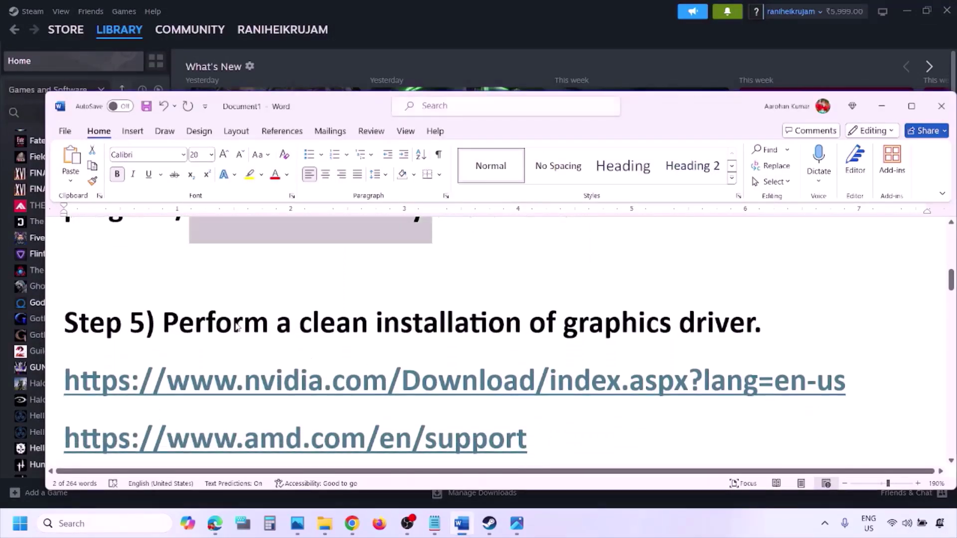
- Highlight the Step 5 clean driver installation text and its NVIDIA and AMD links in the document
double_click(236, 326)
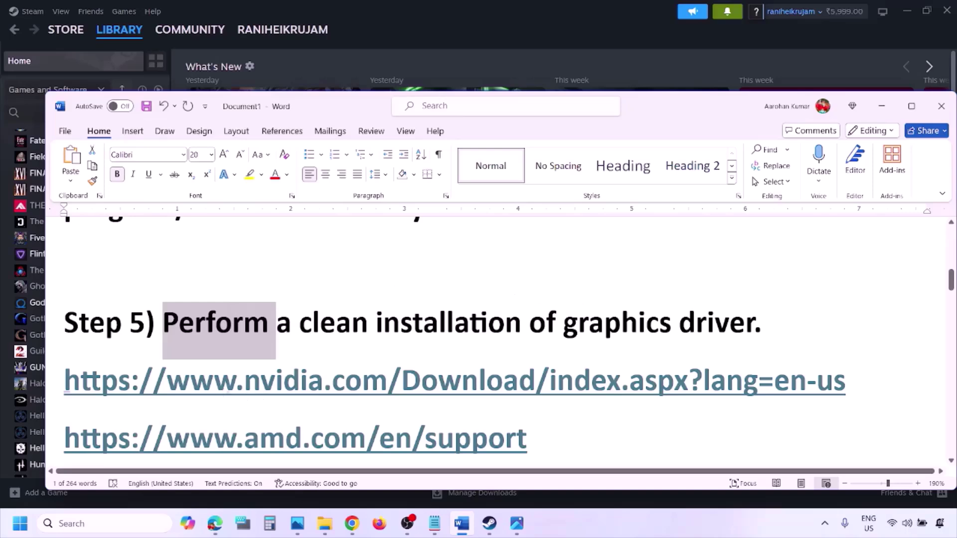
drag(214, 381, 342, 381)
scroll(342, 381, down, 1)
drag(214, 401, 449, 409)
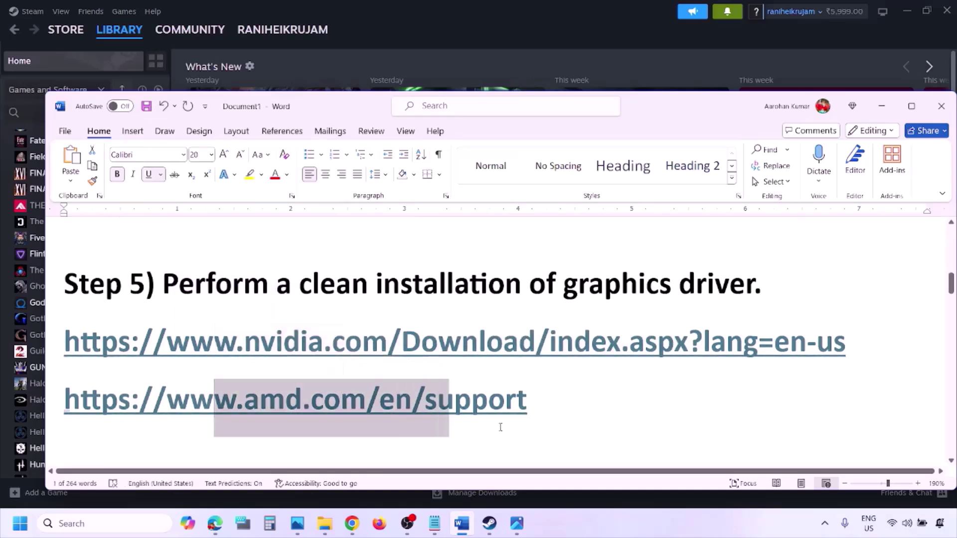
click(629, 516)
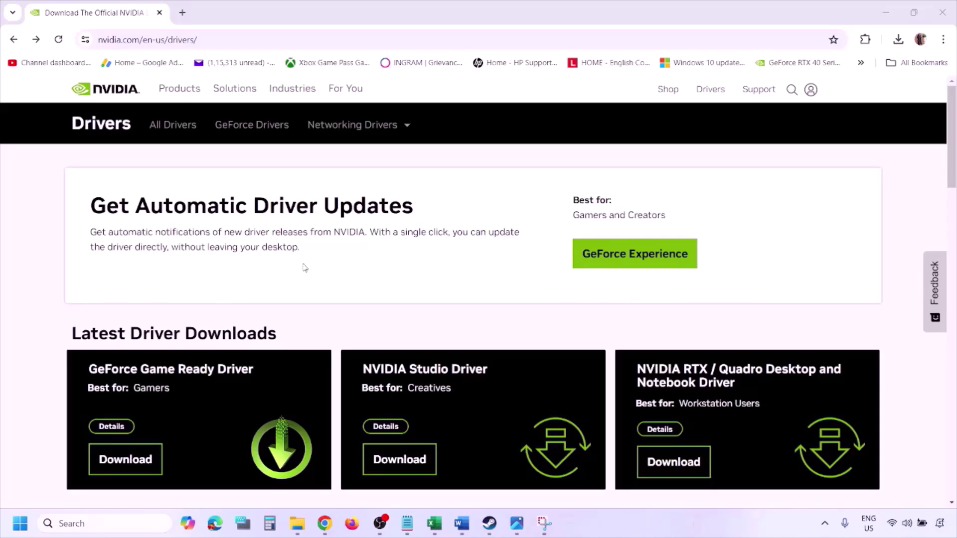
- On the NVIDIA drivers page, run a manual driver search for the GeForce RTX 3050 Laptop GPU with Windows 11 and English (US)
scroll(225, 306, down, 8)
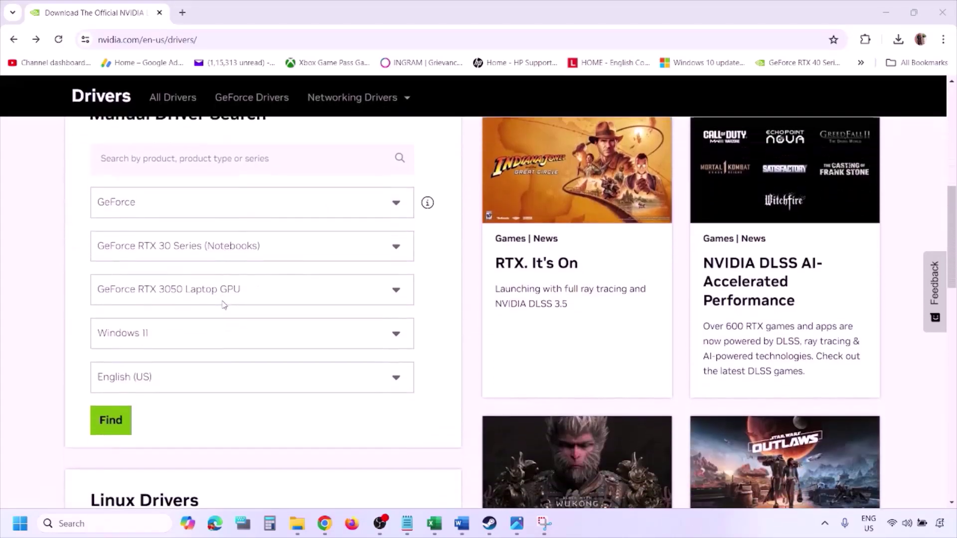
click(159, 334)
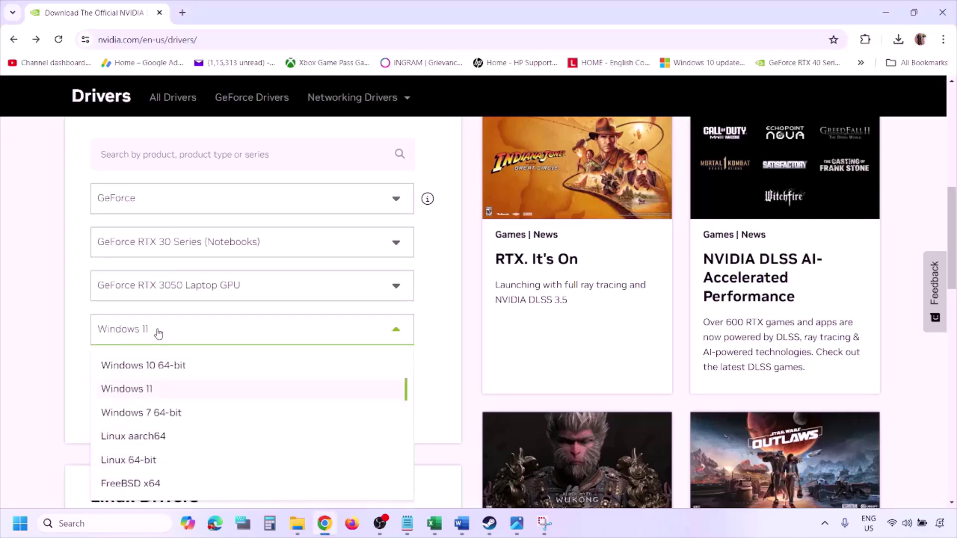
click(139, 395)
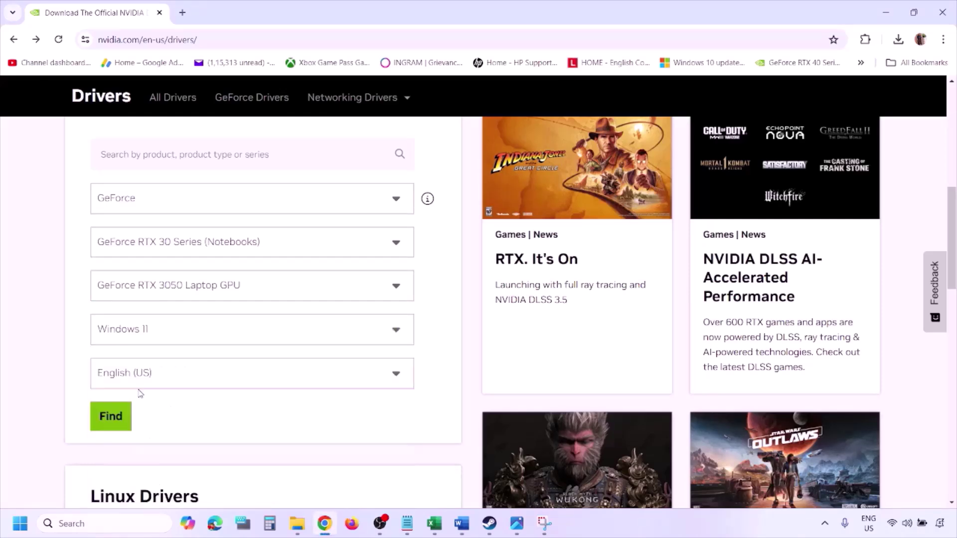
click(111, 418)
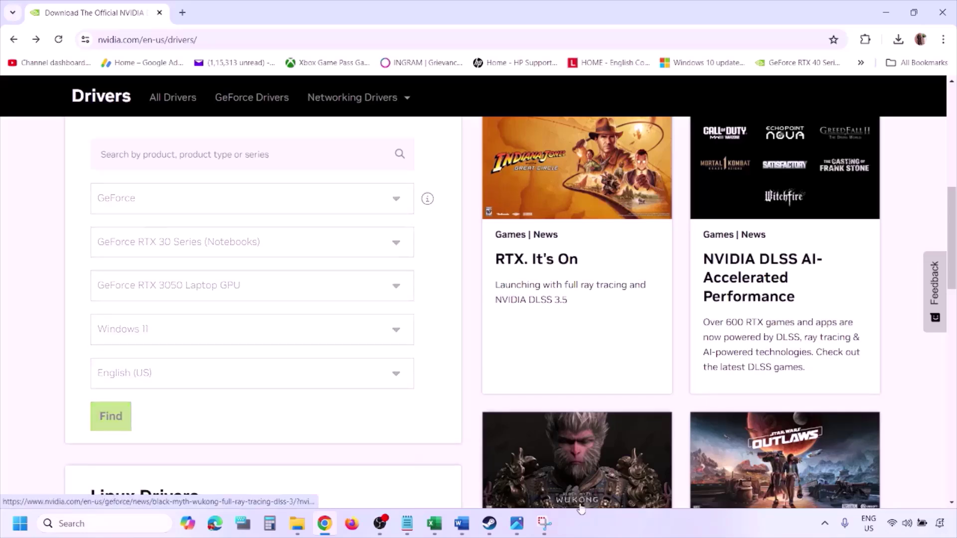
- Switch to Photos and go through the NVIDIA driver images from 1.png to 5.png, ending at the custom clean installation options
click(517, 524)
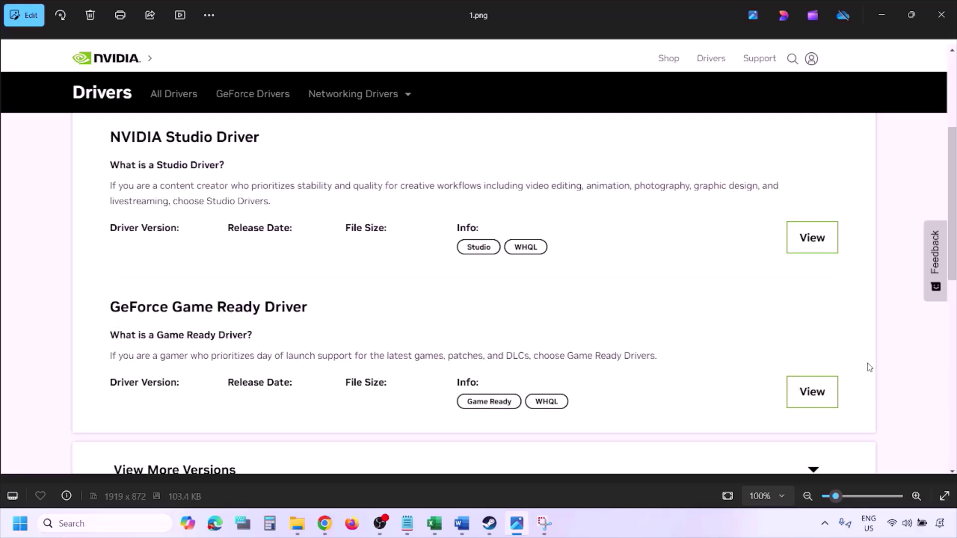
key(Right)
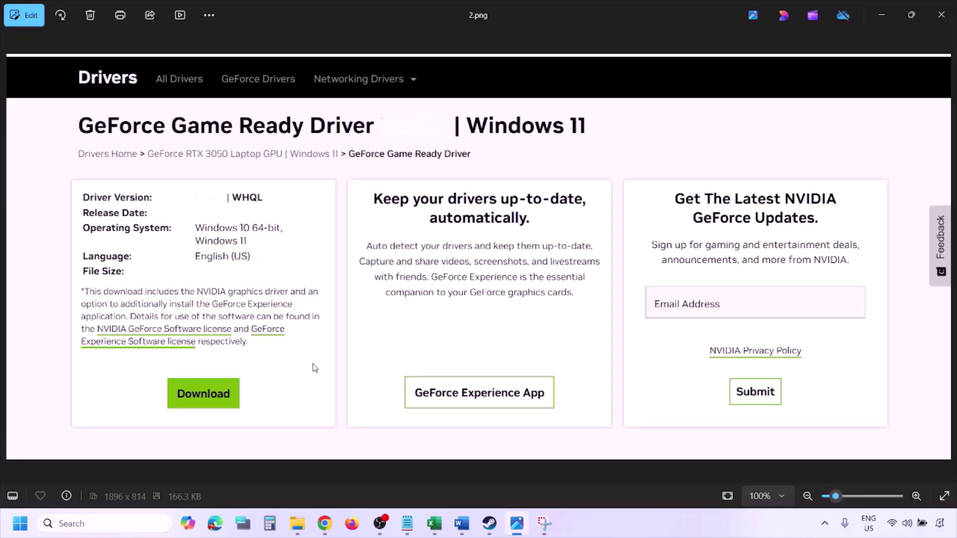
key(Right)
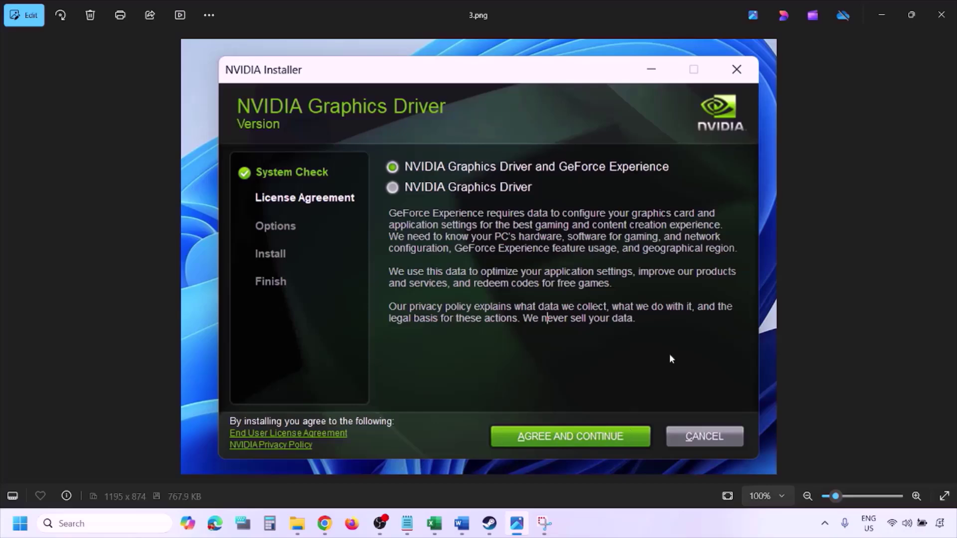
key(Right)
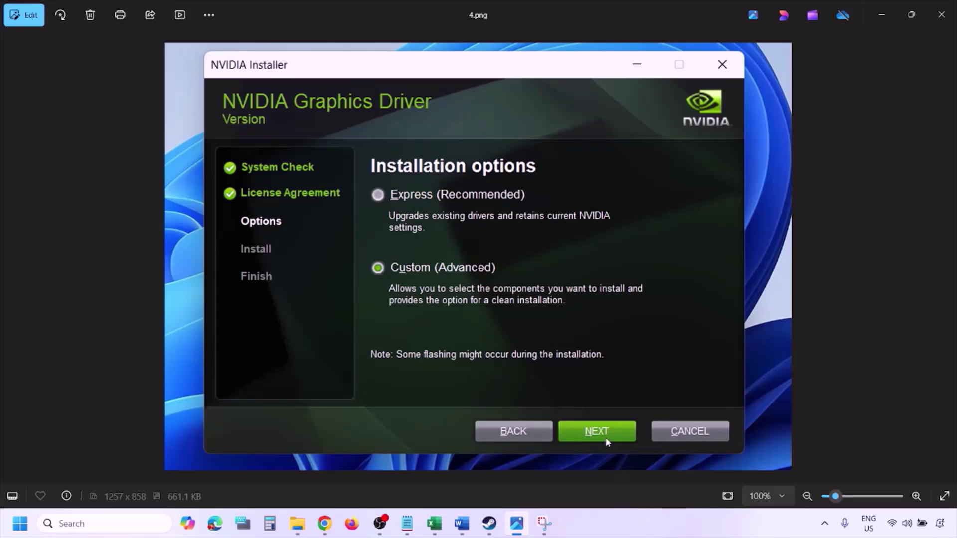
key(Right)
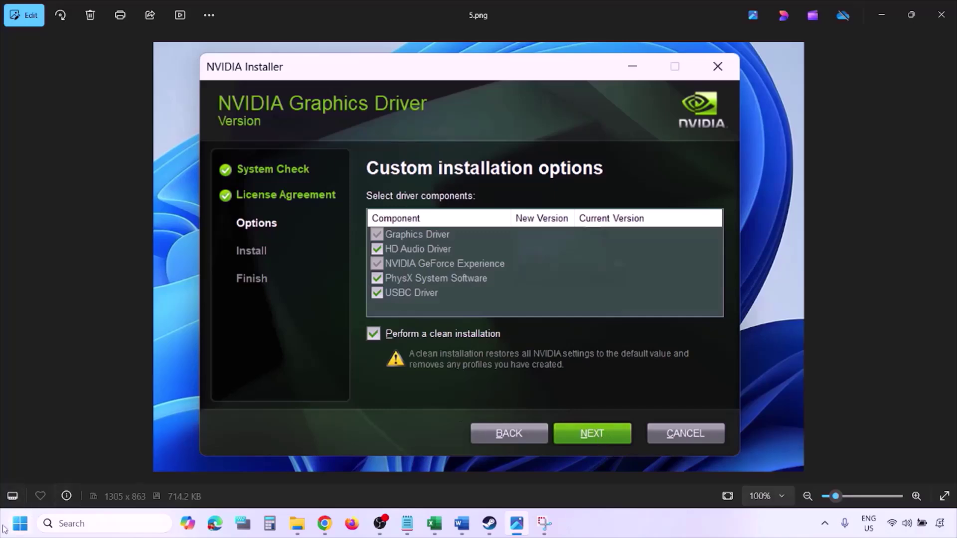
- Bring up the computer's power options and close them without restarting
click(20, 523)
click(363, 481)
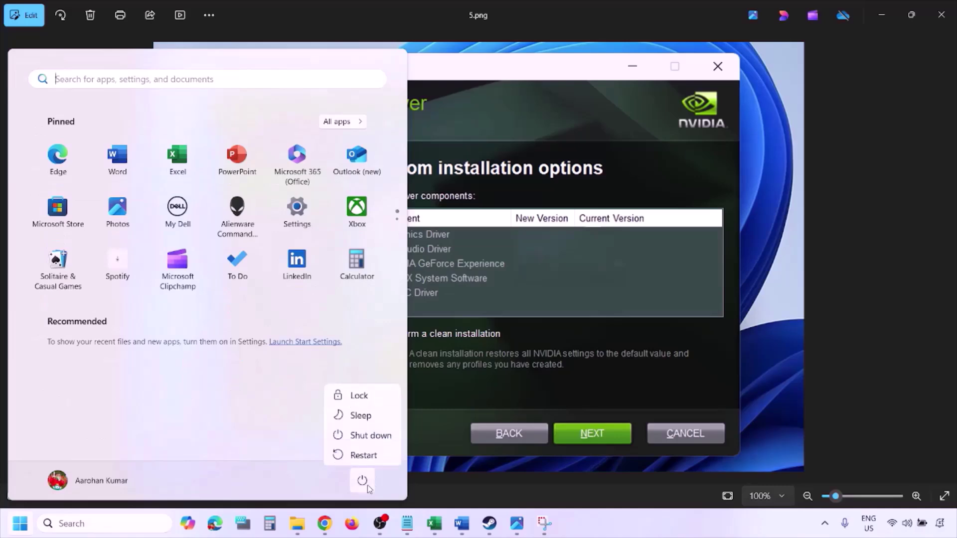
click(652, 534)
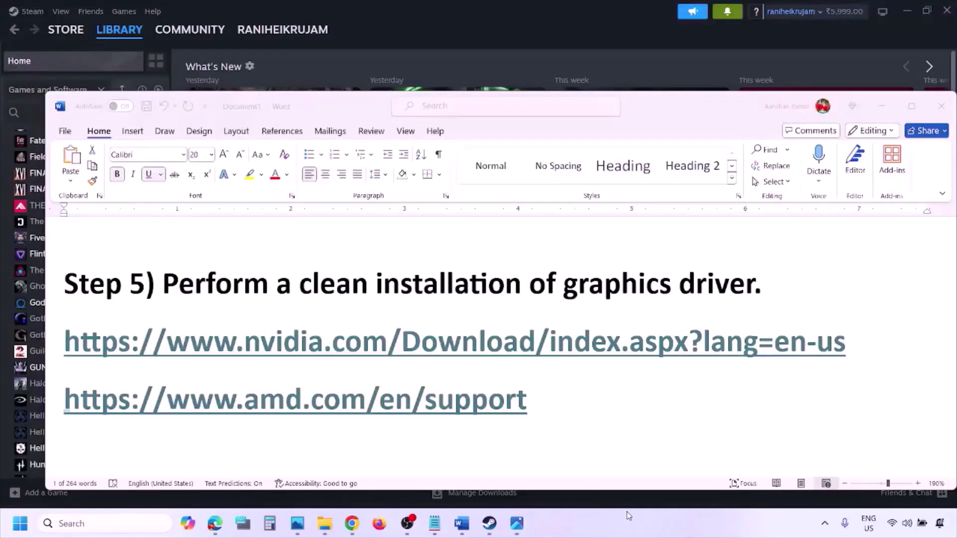
- Show the power options without restarting, and delete the AMD support link under Step 5 in the Word document
click(565, 401)
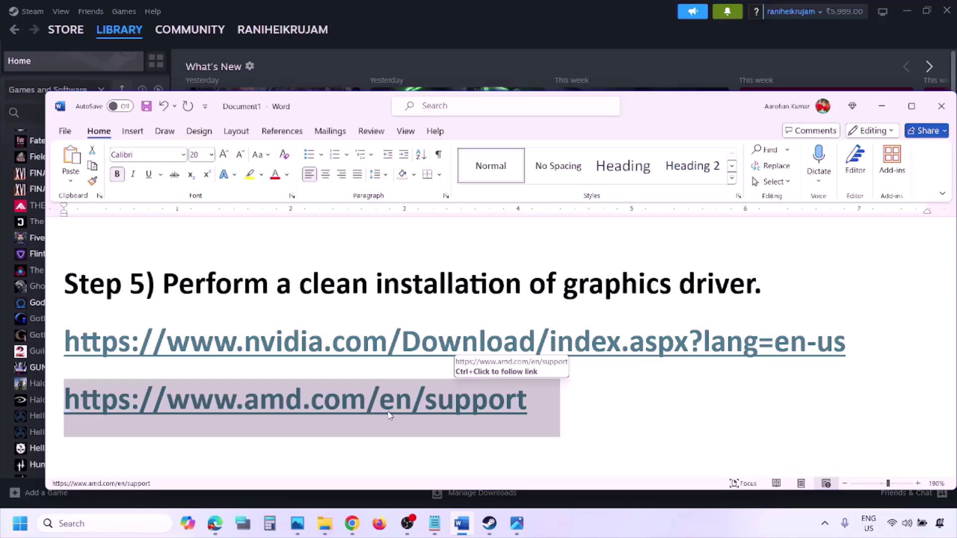
click(20, 523)
click(362, 481)
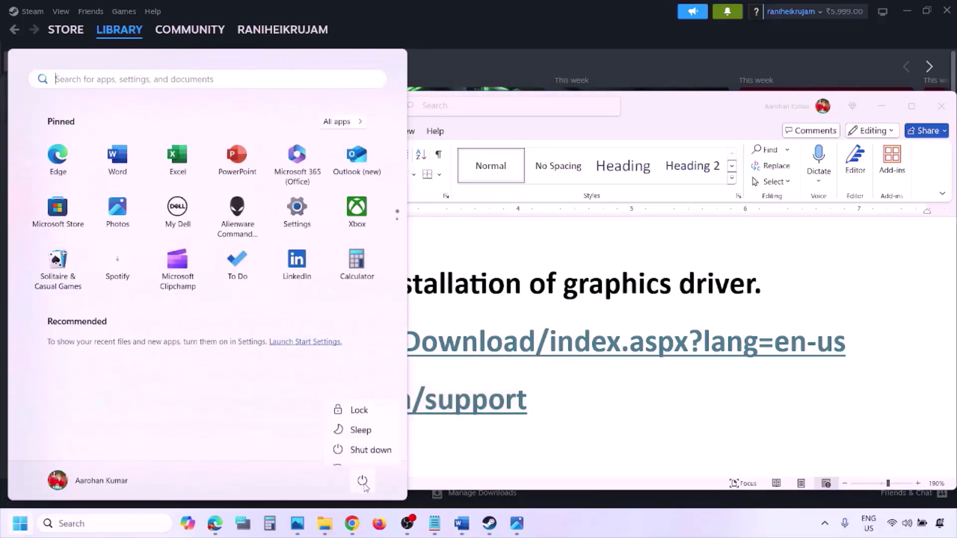
click(603, 525)
key(Delete)
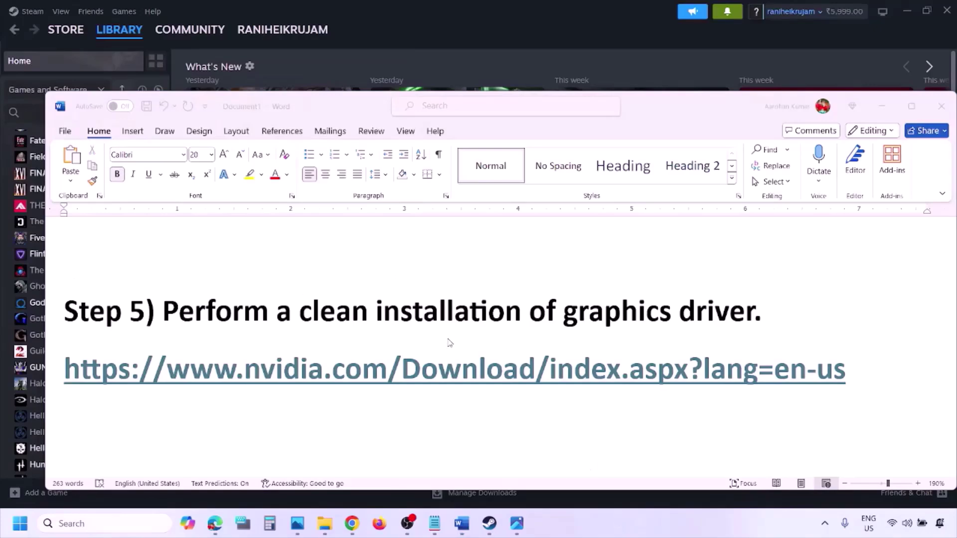
scroll(449, 342, down, 5)
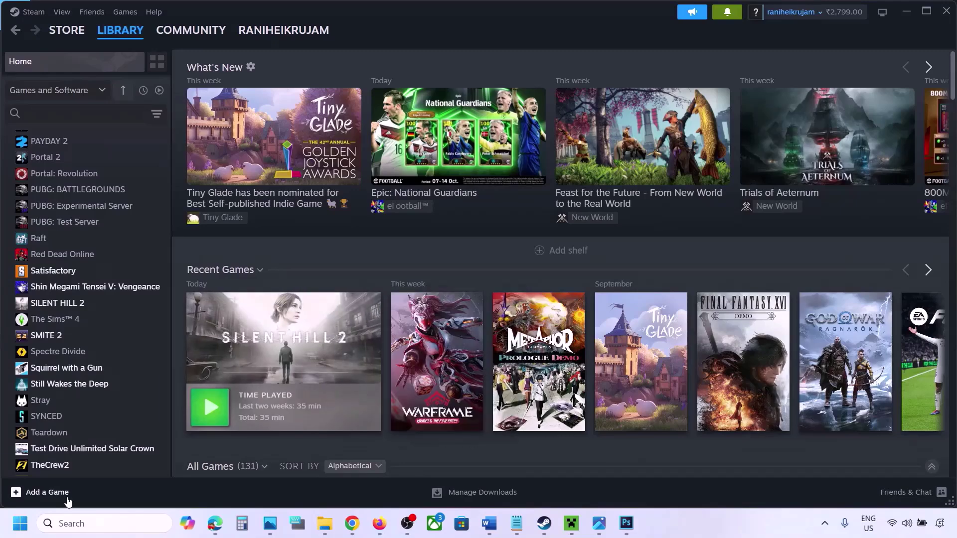
- Search Windows for "graphics" and open the Graphics settings
click(76, 523)
text(gra)
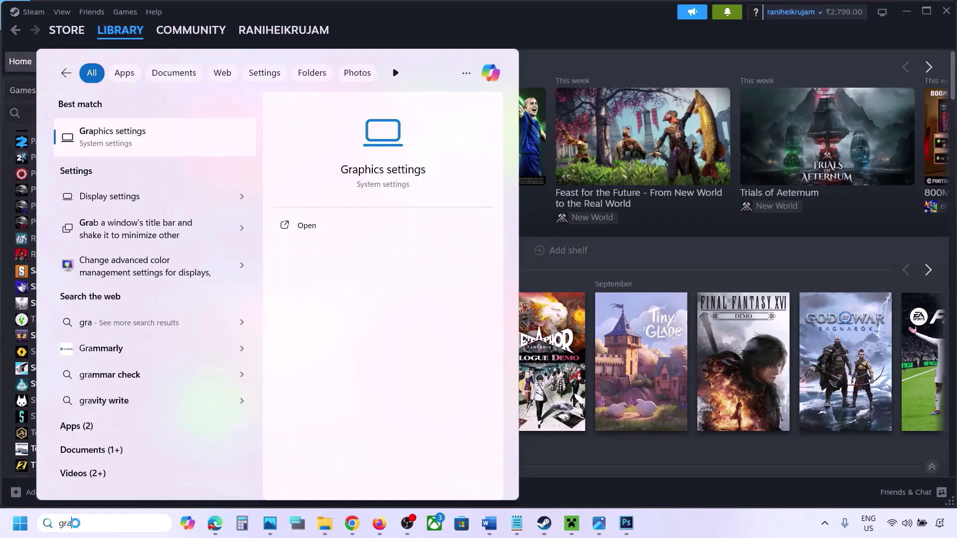
text(phics)
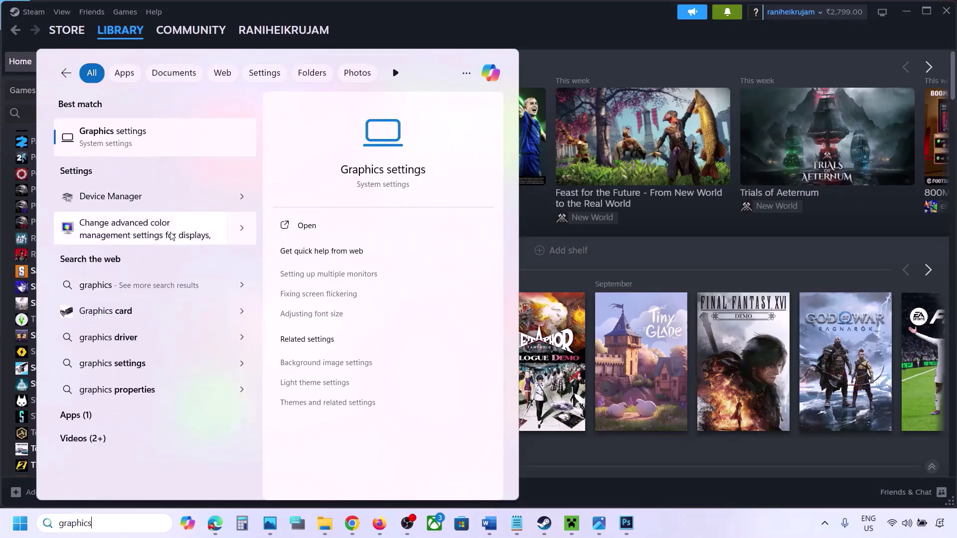
click(119, 143)
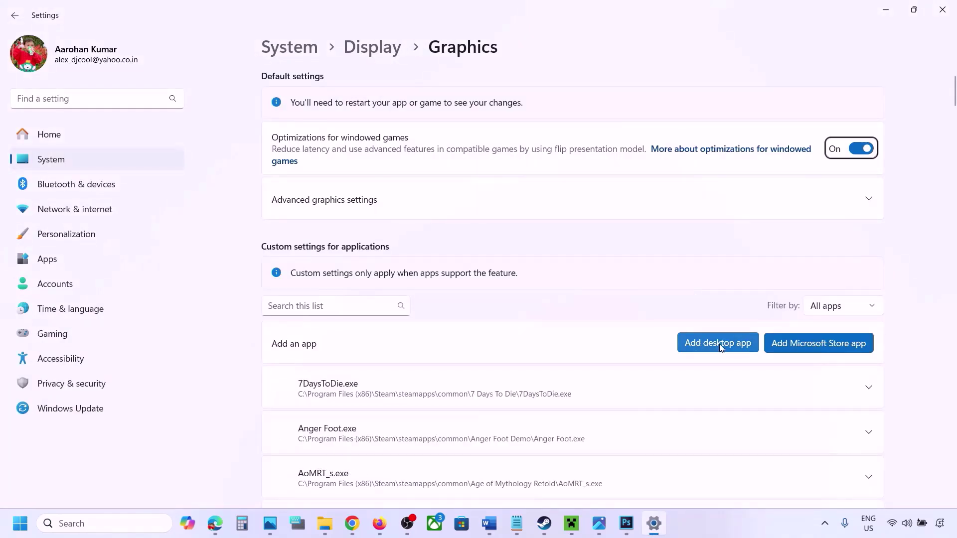
- Browse for a desktop app to add as far as Steam's steamapps\common folder, and cancel without adding one
click(723, 344)
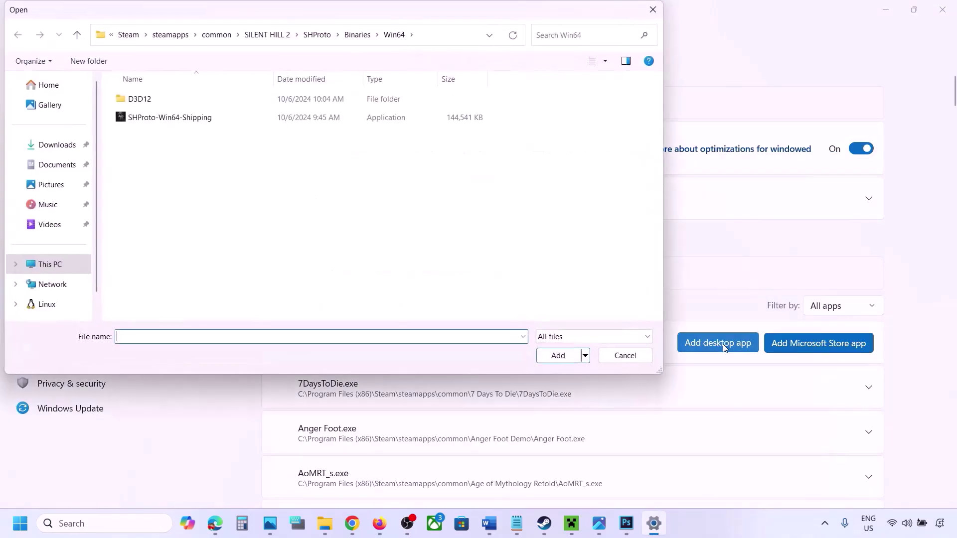
click(218, 35)
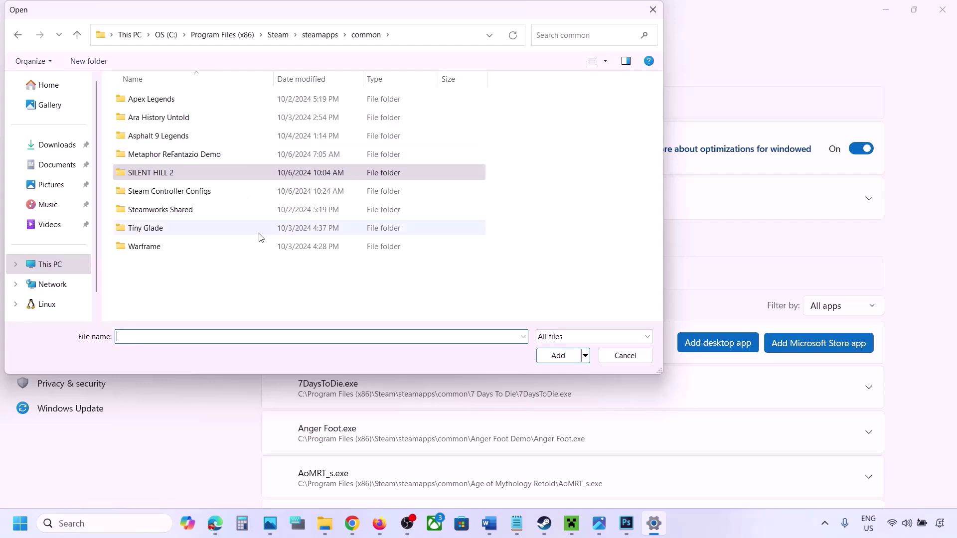
click(617, 360)
- Set the GPU preference of ChainedTogether-Win64-Shipping.exe to High Performance (NVIDIA GeForce RTX 3050 Laptop GPU)
scroll(600, 388, down, 5)
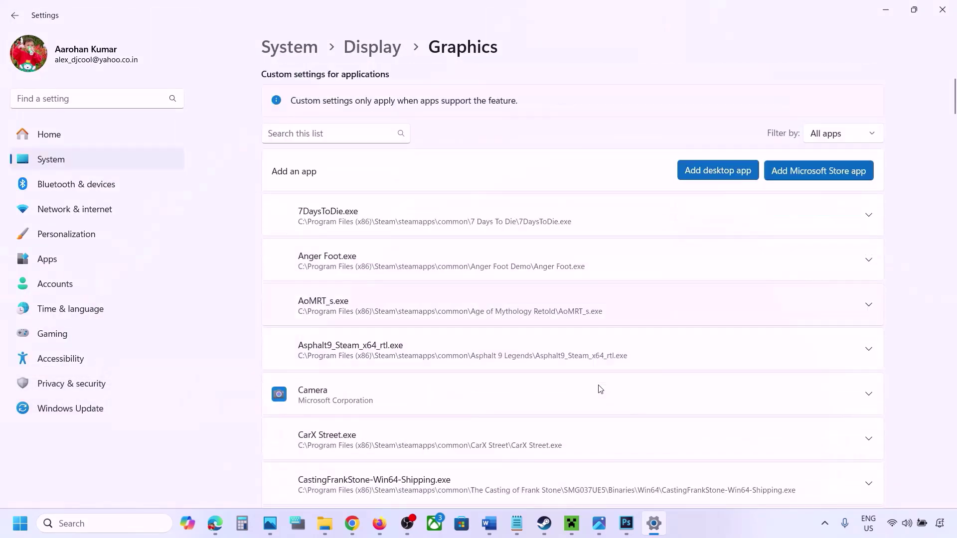
scroll(601, 387, down, 4)
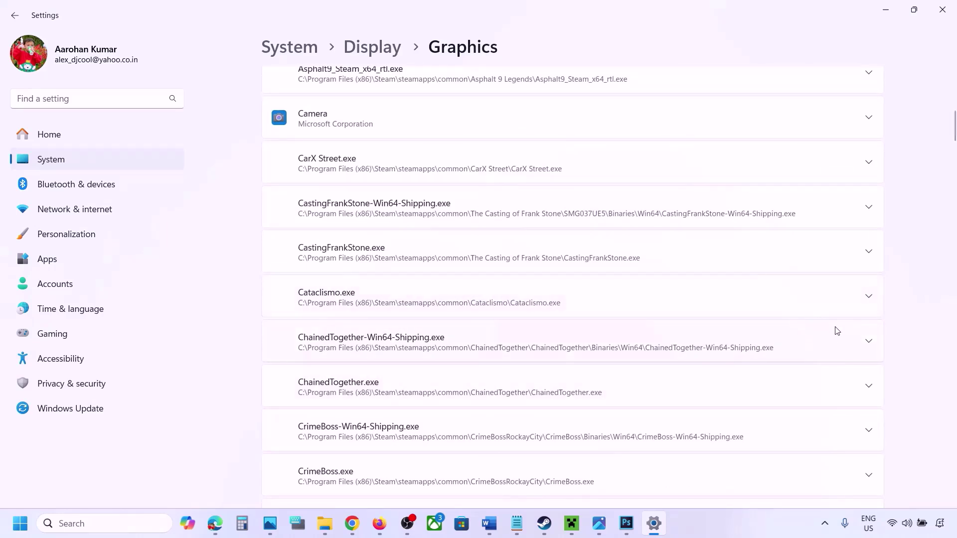
click(868, 347)
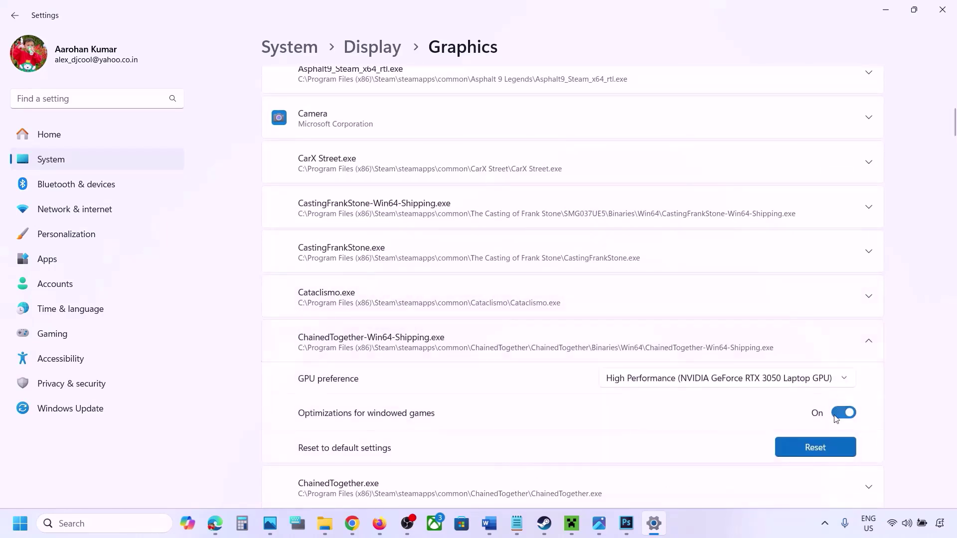
click(812, 383)
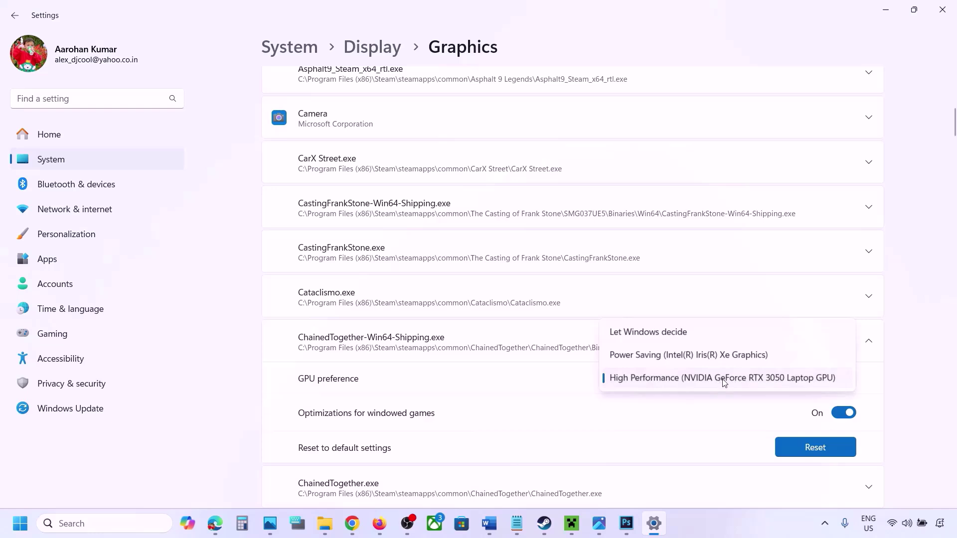
click(753, 379)
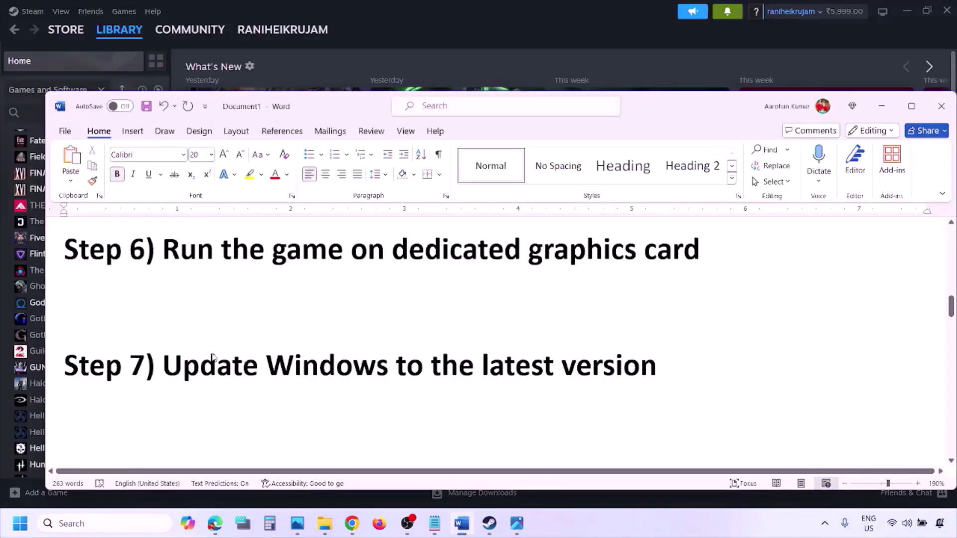
- Highlight Step 7 in the document, check for updates in Windows Update, and bring up the power options without restarting
drag(170, 366, 656, 369)
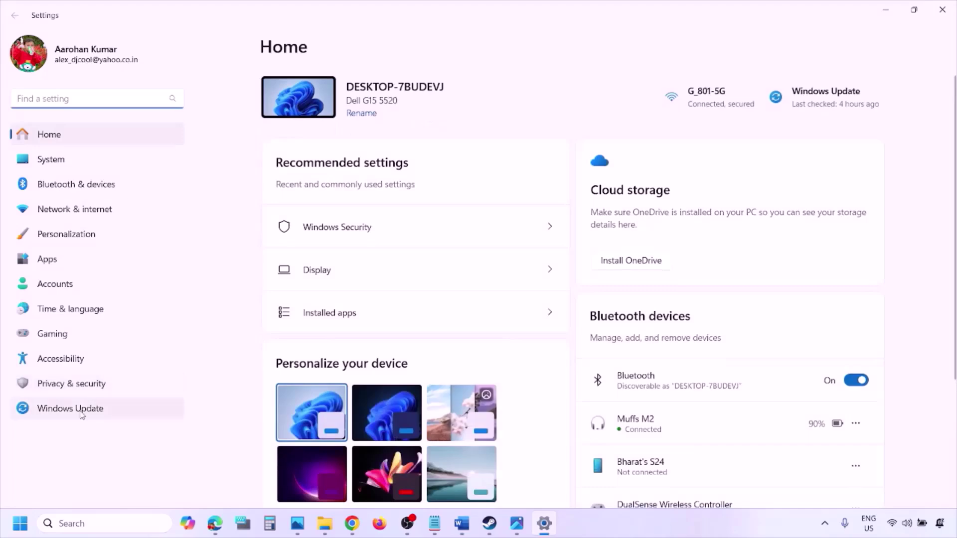
click(81, 414)
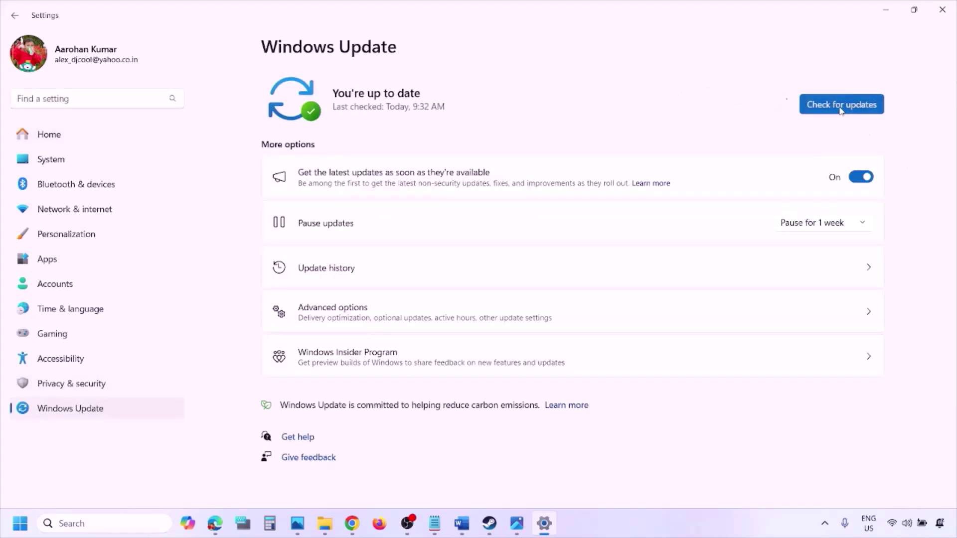
click(840, 105)
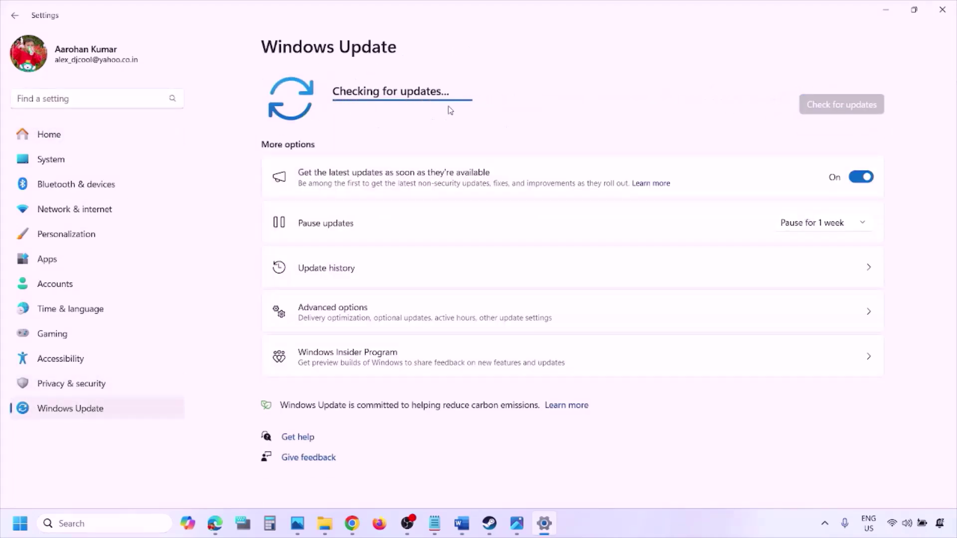
click(20, 524)
click(362, 481)
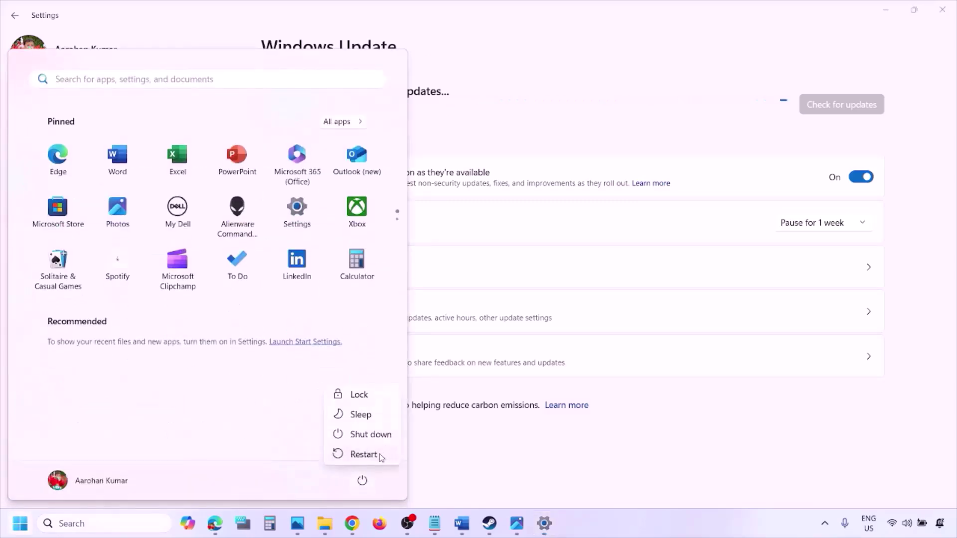
- Switch back to the Word document and copy the Visual C++ download link in Step 8
click(462, 524)
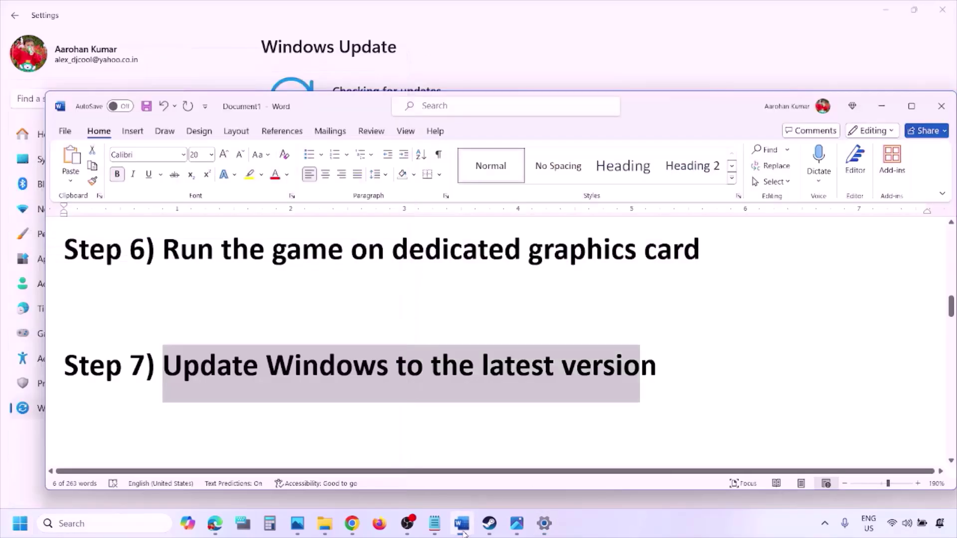
scroll(420, 391, down, 3)
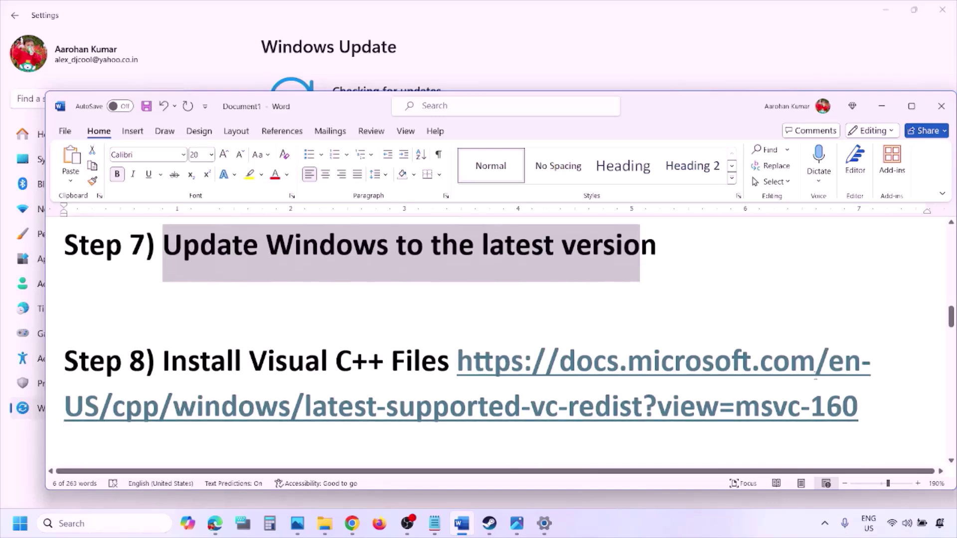
drag(874, 415, 523, 367)
key(ctrl+c)
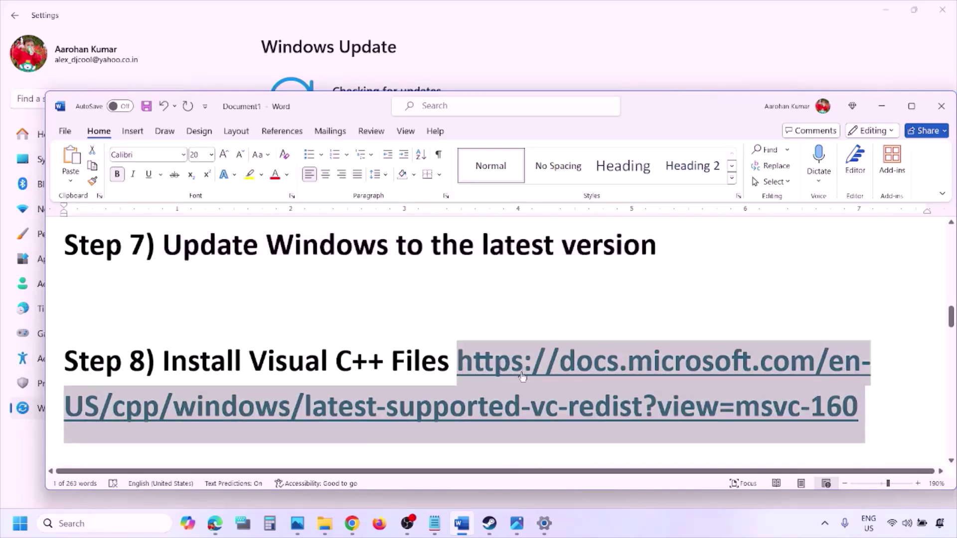
- Open the copied Visual C++ link in a new Chrome window and highlight the Visual Studio 2015, 2017, 2019, and 2022 heading
right_click(352, 523)
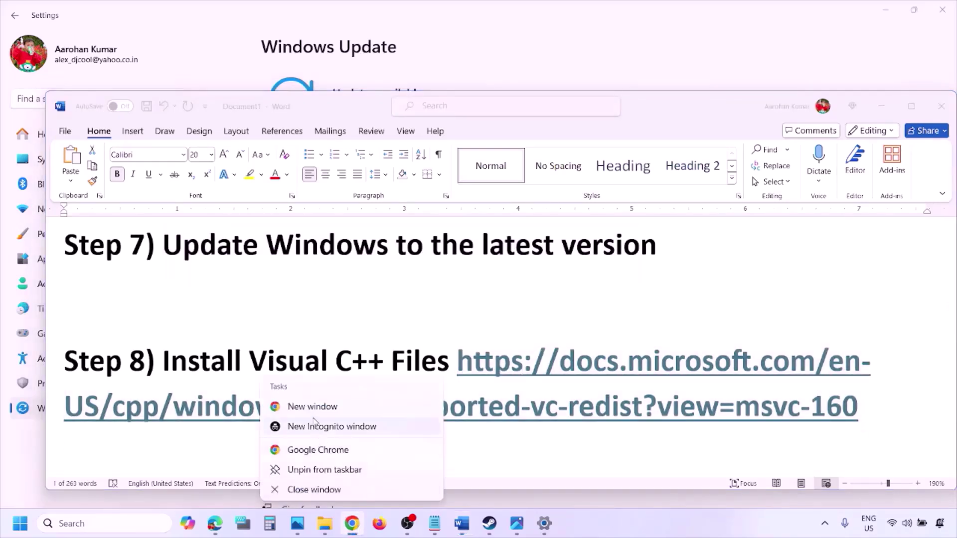
click(312, 413)
key(ctrl+v)
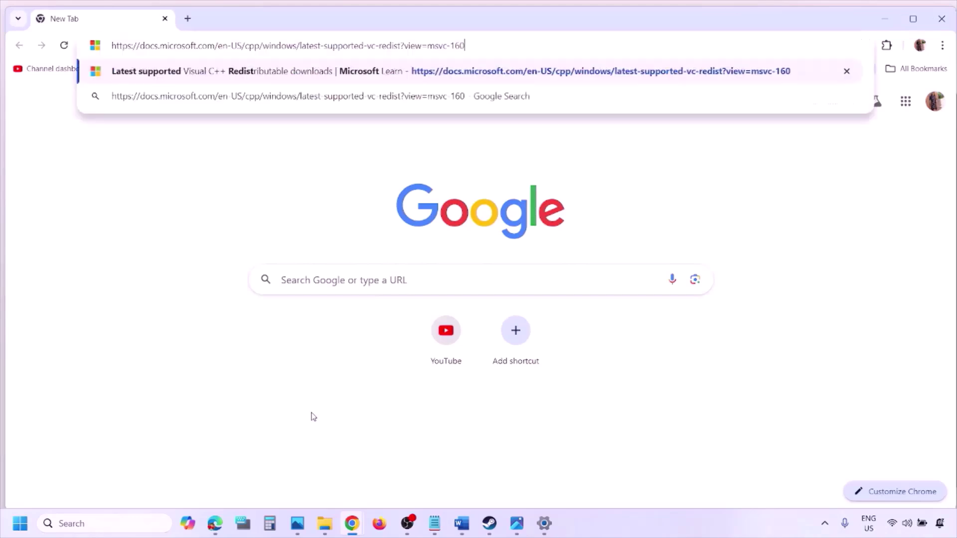
key(Return)
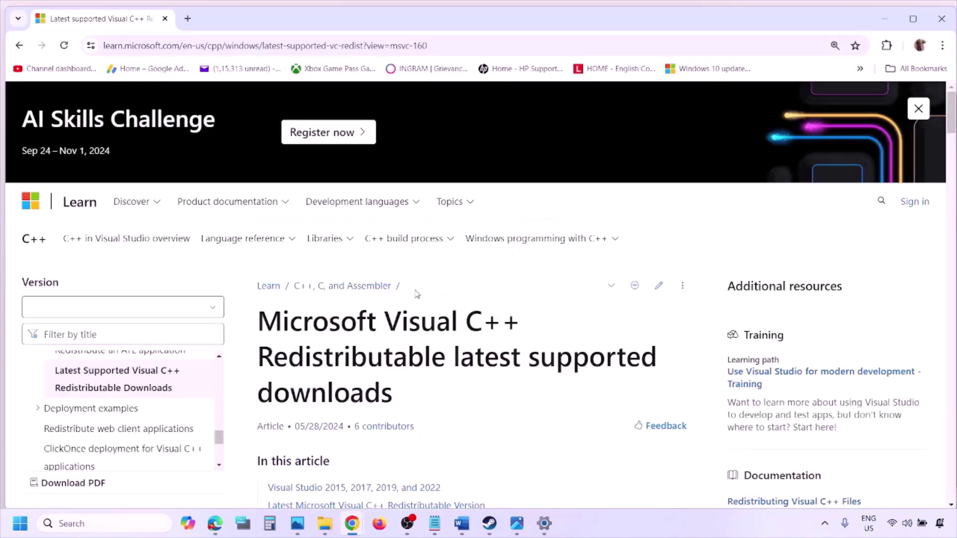
scroll(416, 294, down, 4)
scroll(416, 294, down, 5)
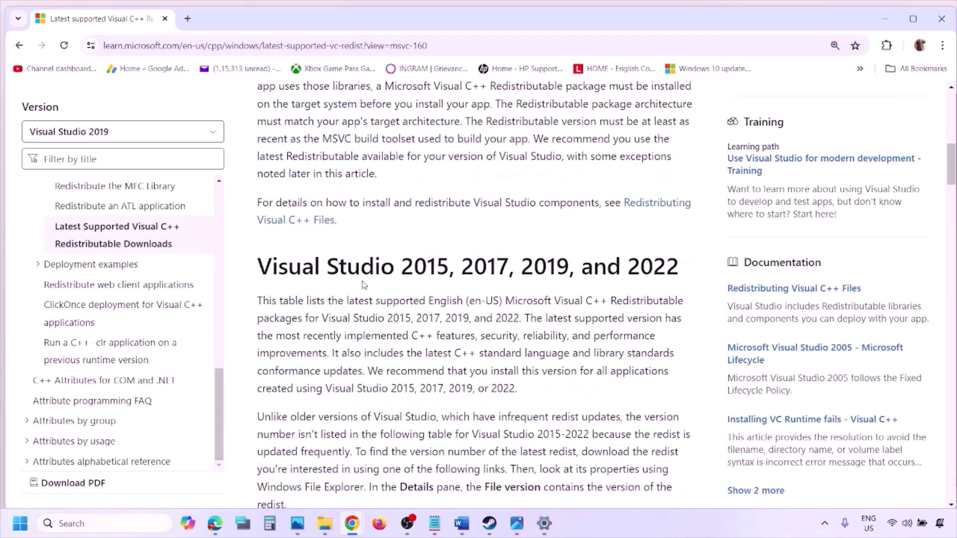
drag(308, 271, 646, 269)
- Download the X86 Visual C++ Redistributable from the architecture table, run its installer and start the repair
scroll(421, 358, down, 5)
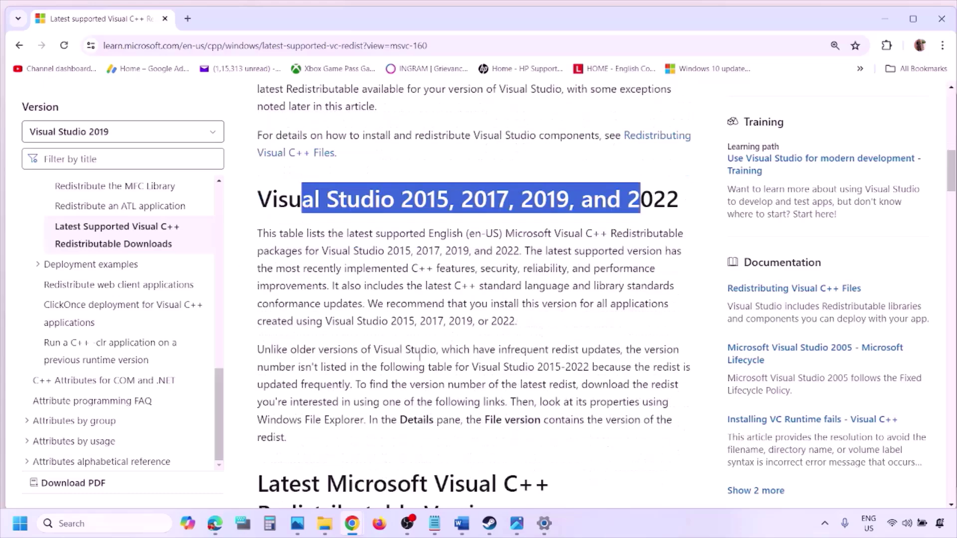
scroll(420, 358, down, 4)
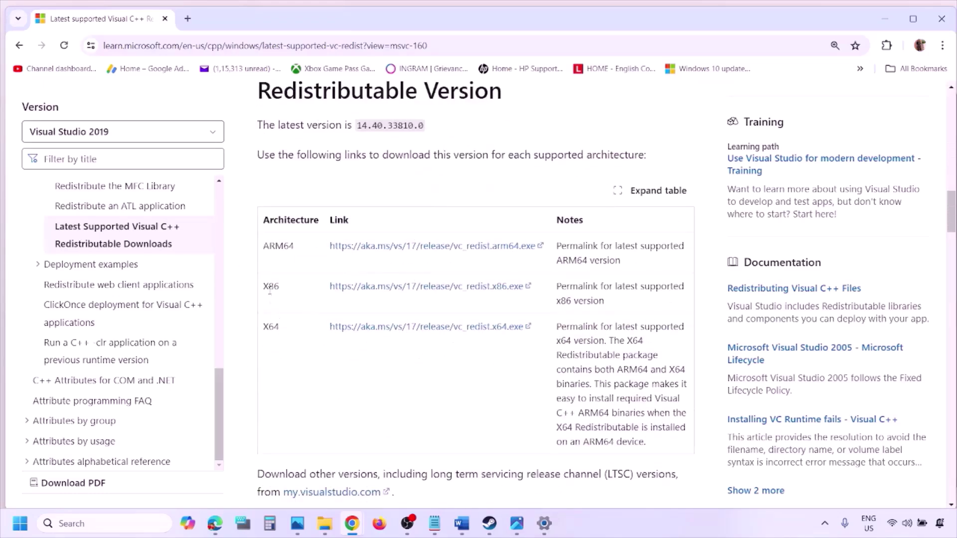
double_click(270, 287)
double_click(271, 328)
drag(264, 287, 470, 296)
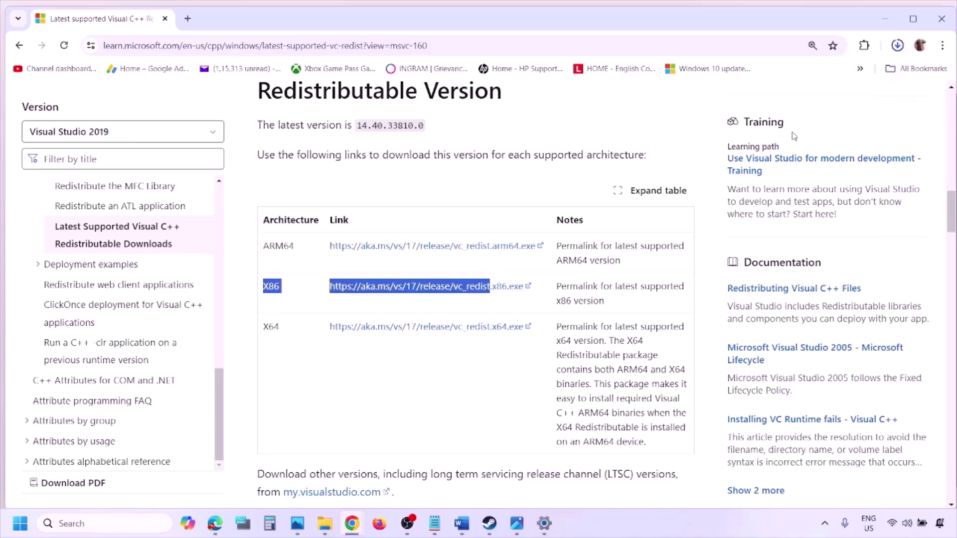
click(797, 75)
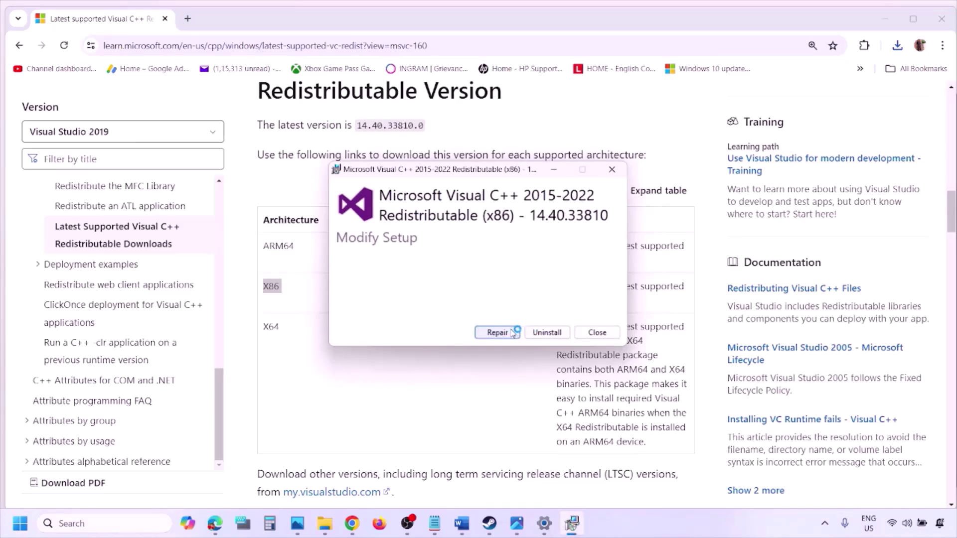
click(512, 332)
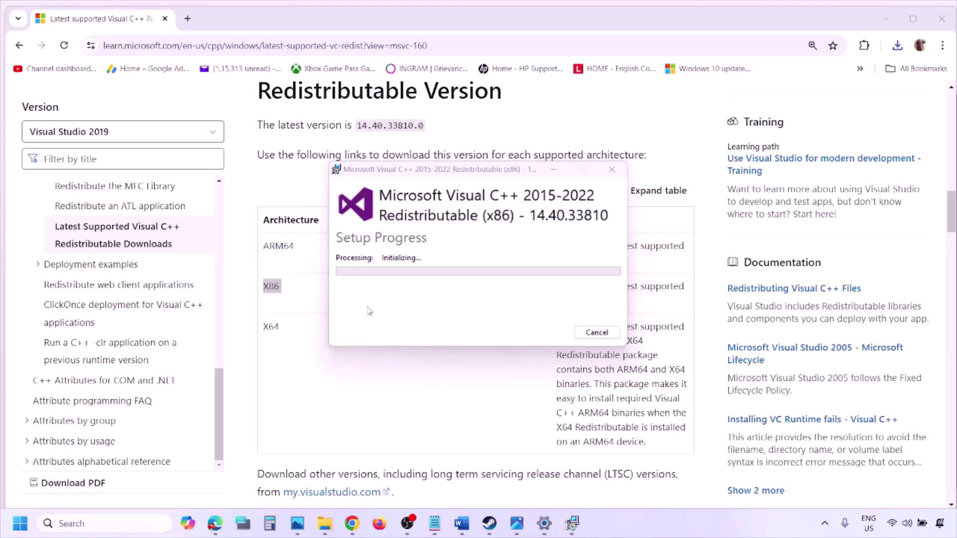
- Download the X64 Visual C++ Redistributable, VC_redist.x64.exe, run it and start the repair
double_click(271, 327)
click(434, 333)
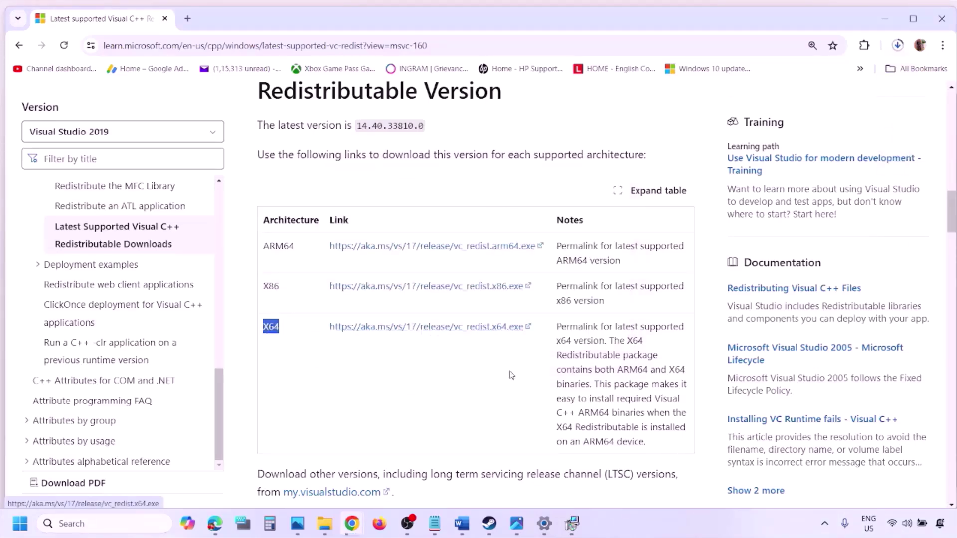
click(572, 523)
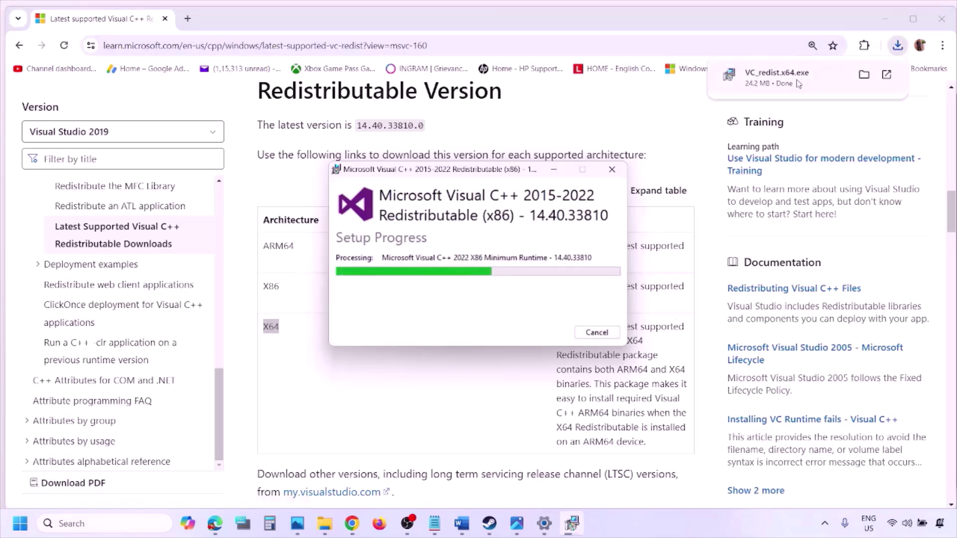
click(797, 80)
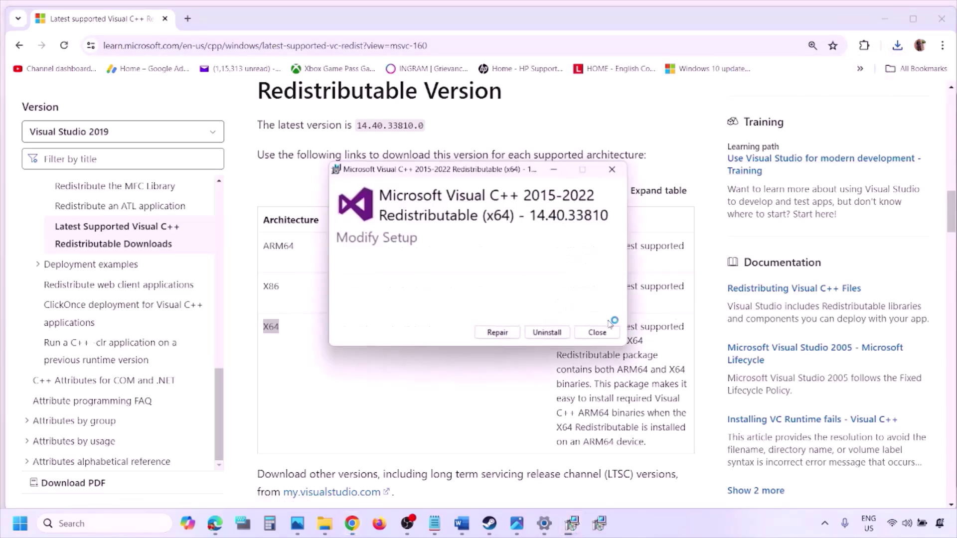
click(499, 333)
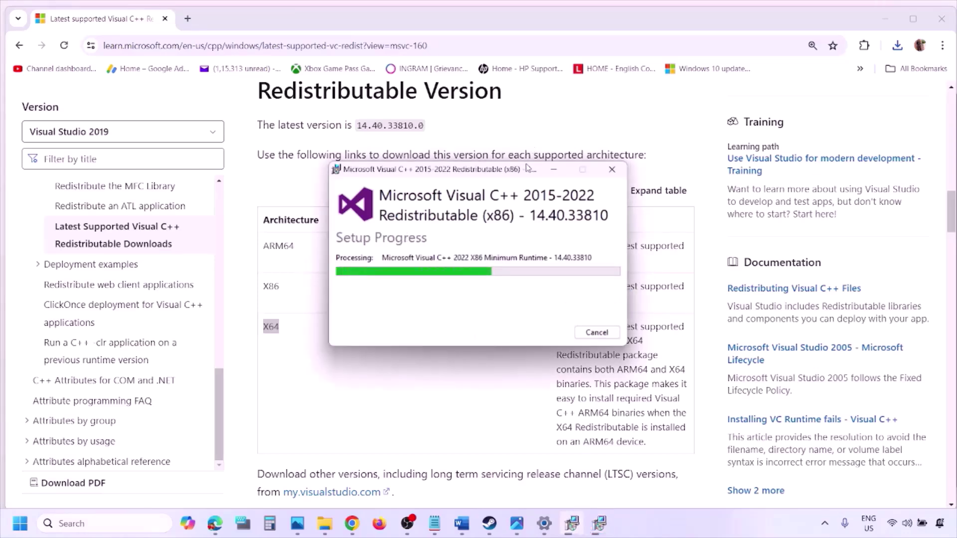
- Arrange the x86 and x64 Visual C++ setup windows side by side so that neither covers the other
drag(527, 168, 309, 211)
click(487, 189)
drag(487, 189, 606, 227)
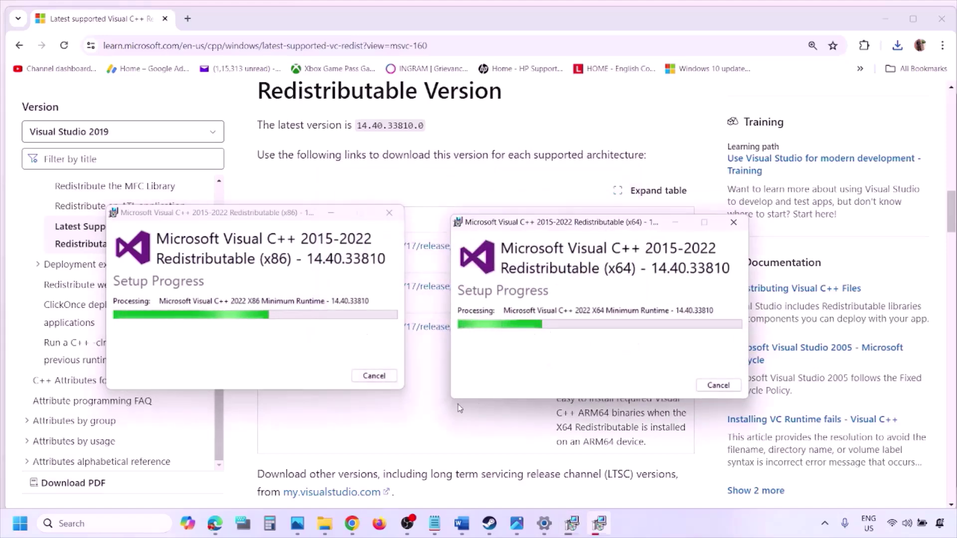
- Return to the Chrome page, bring up the Windows power options to show Restart, and dismiss them without restarting
click(420, 431)
click(16, 523)
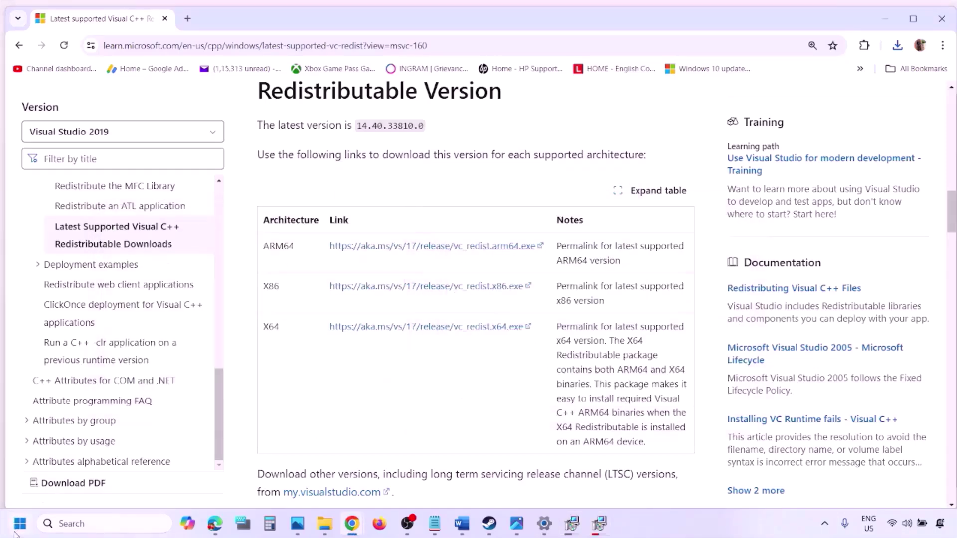
click(362, 481)
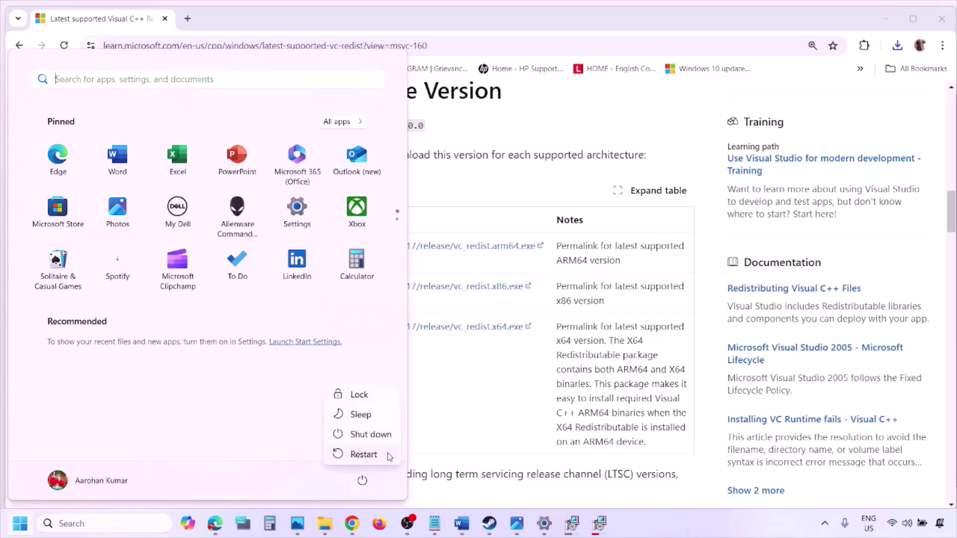
click(496, 424)
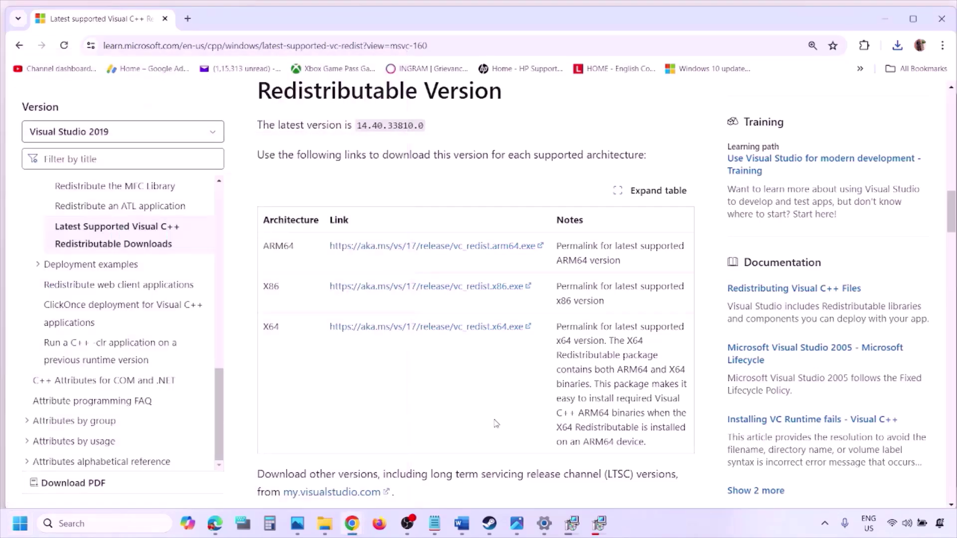
- Switch to the Word document, maximize it, and highlight Step 9's text about unplugging external devices and USB adapters
click(462, 523)
scroll(410, 338, down, 4)
scroll(410, 338, down, 2)
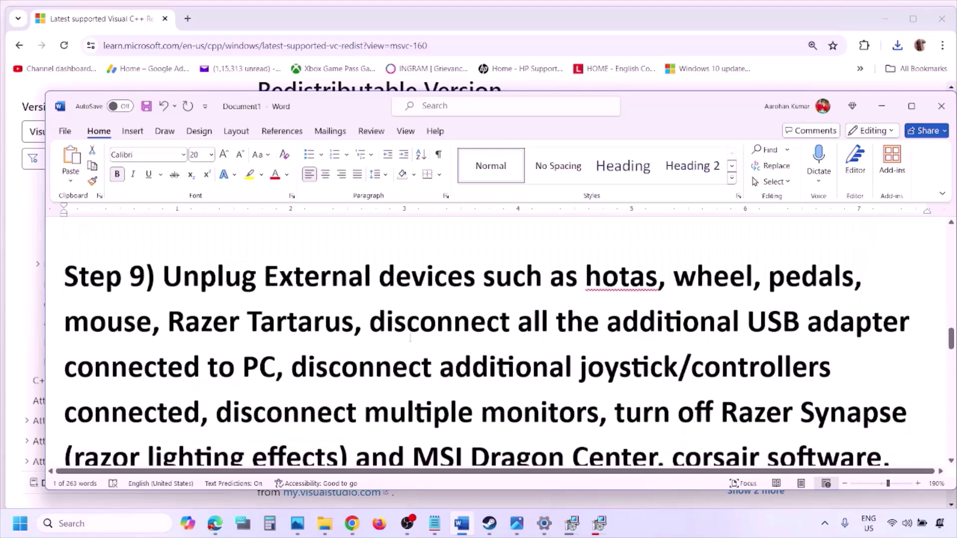
click(915, 107)
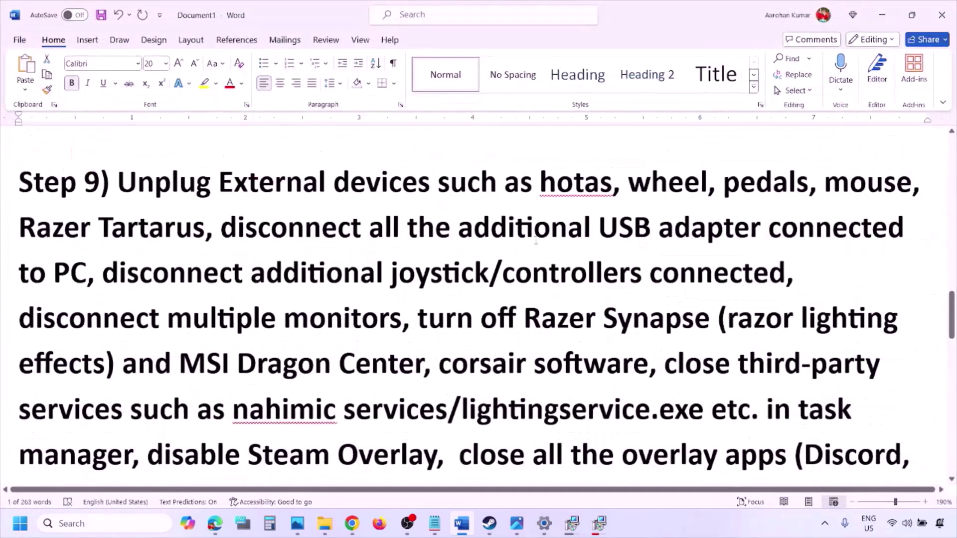
drag(119, 187, 764, 229)
click(246, 278)
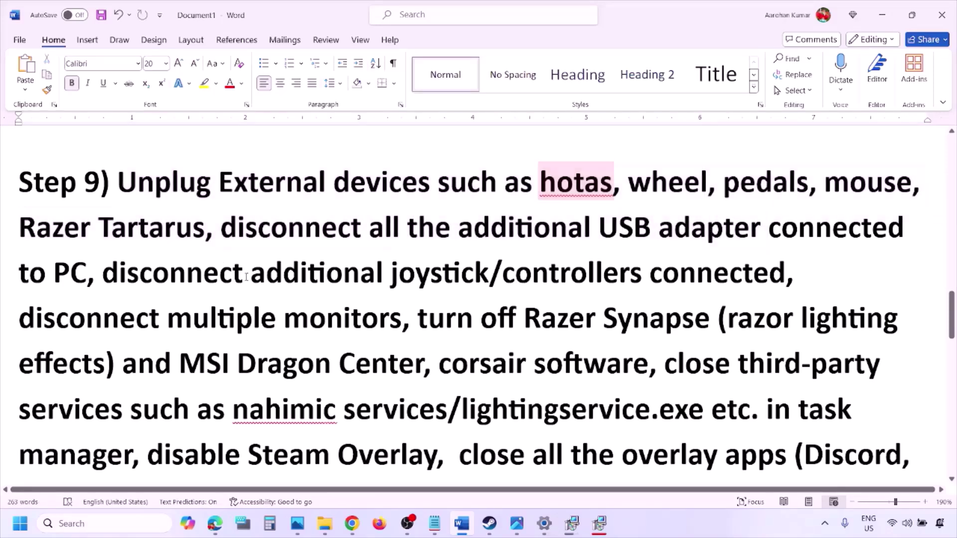
- Highlight Step 9's instructions one by one, from disconnecting joysticks/controllers and multiple monitors through closing third-party services to disabling Steam Overlay
drag(105, 274, 666, 284)
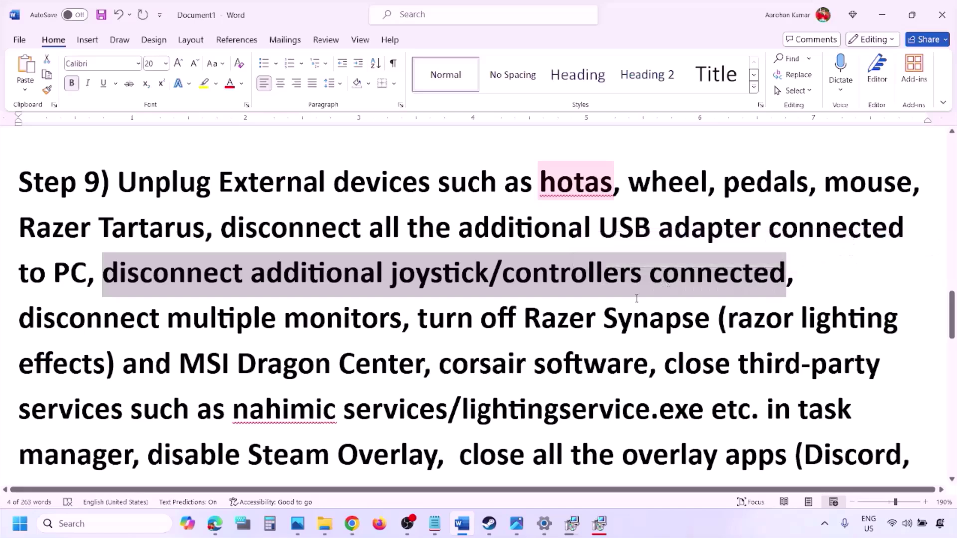
click(633, 317)
drag(31, 321, 332, 322)
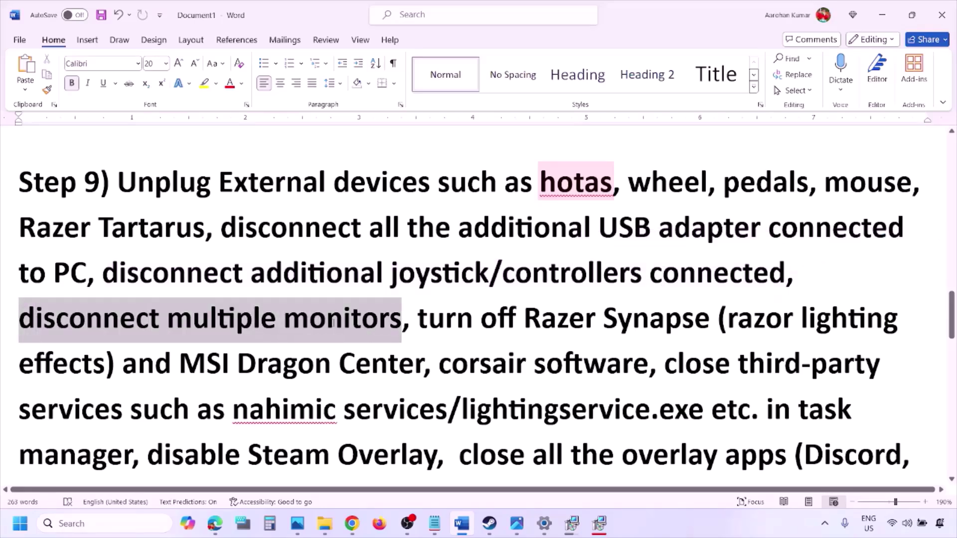
scroll(421, 265, down, 1)
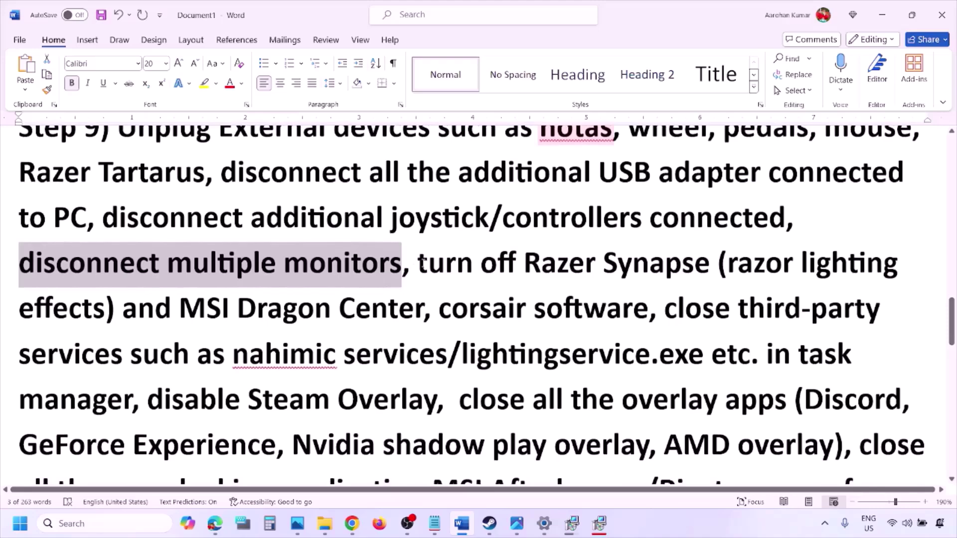
drag(421, 261, 140, 396)
scroll(186, 339, down, 1)
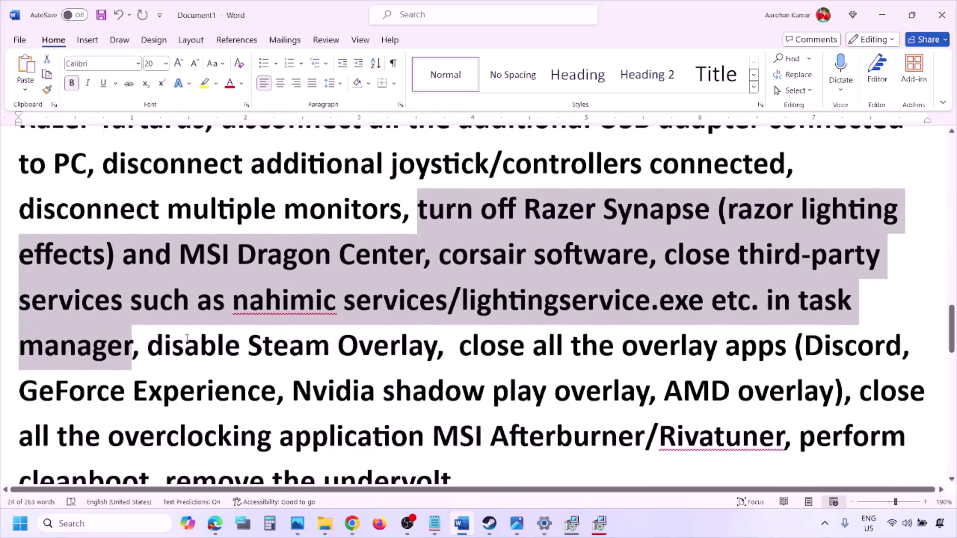
drag(147, 346, 435, 347)
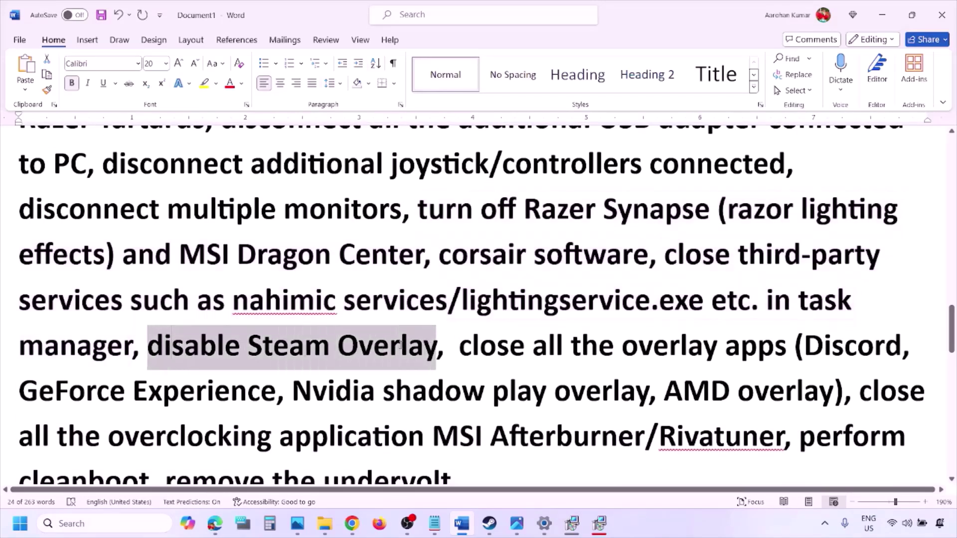
- Examine the Steam library screenshot 0.png in Photos for the game's Properties entry, and advance to the next image
click(661, 529)
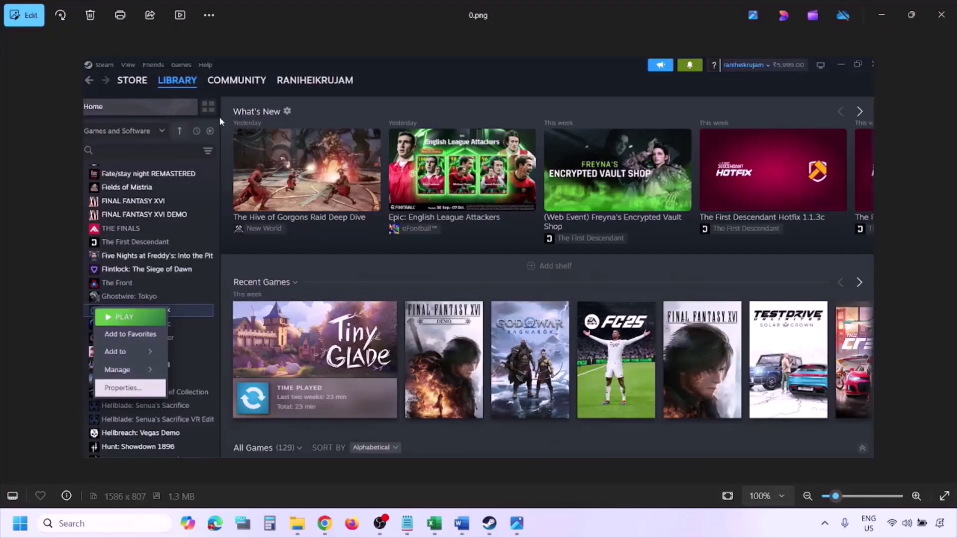
key(ctrl+plus)
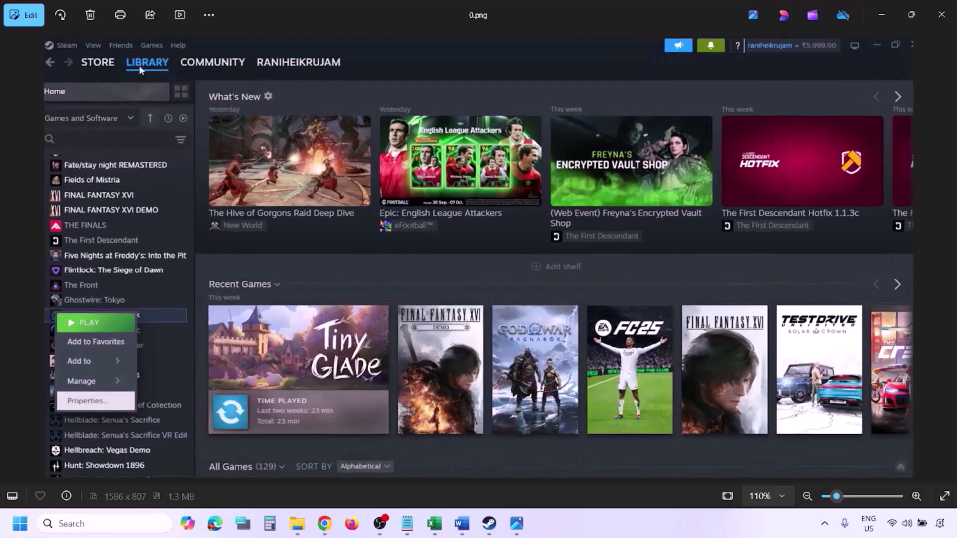
key(ctrl+minus)
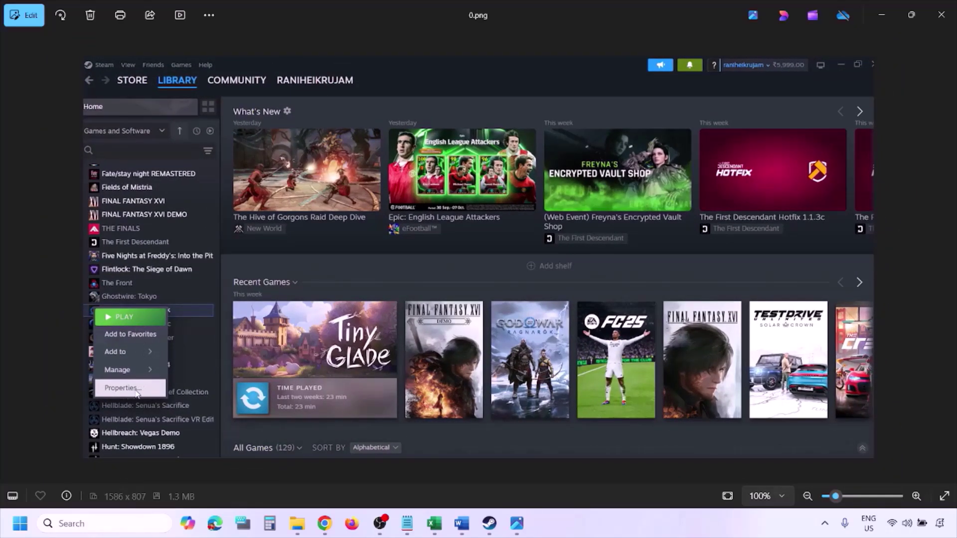
key(Right)
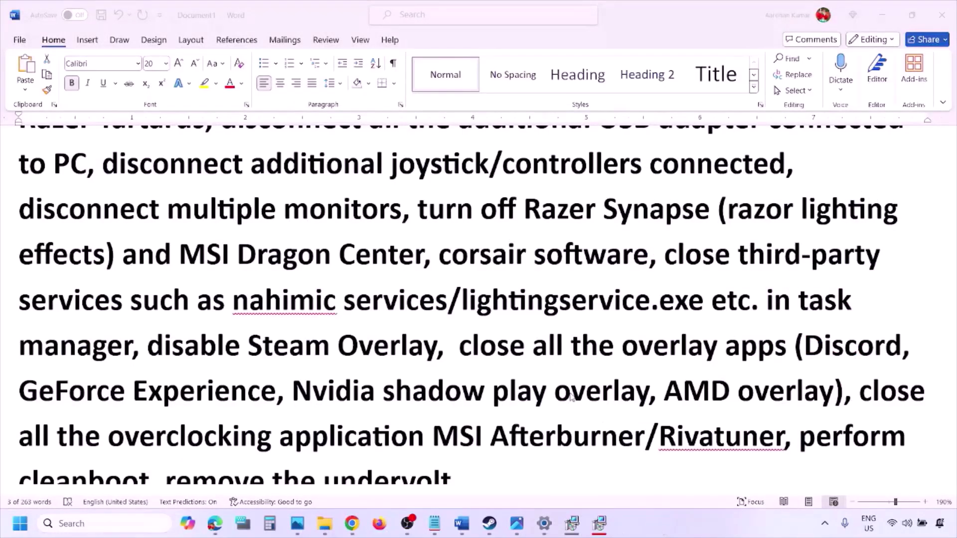
- Turn off the in-game overlay in Discord's Game Overlay settings
scroll(572, 396, down, 2)
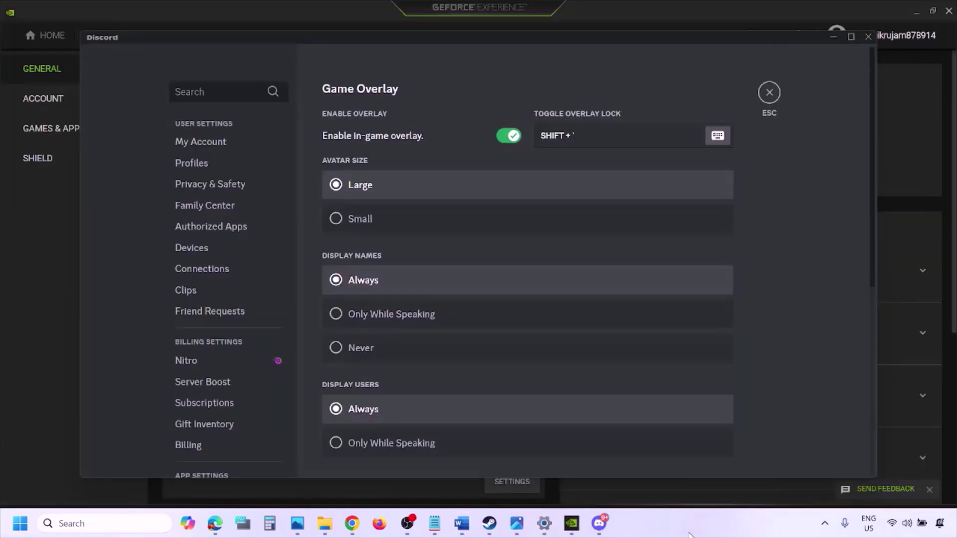
scroll(235, 267, down, 10)
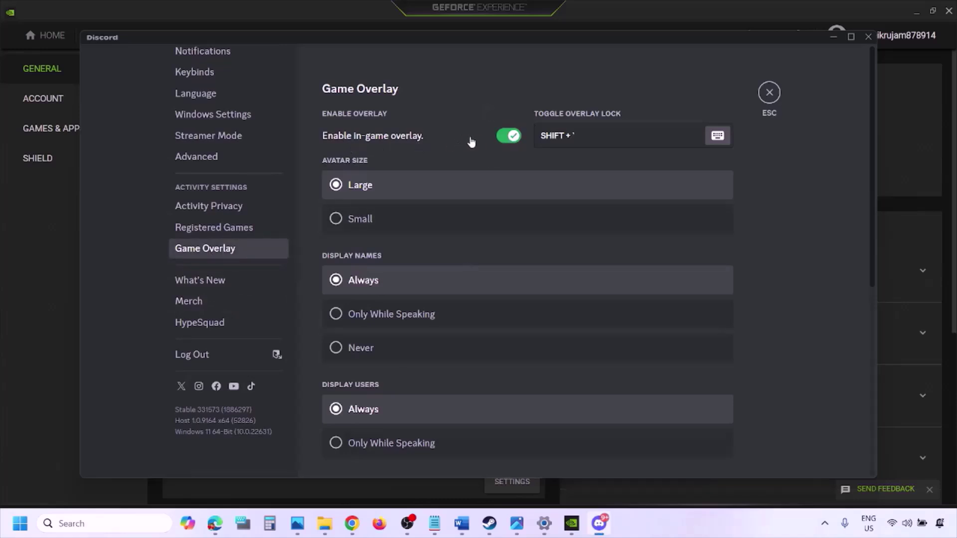
click(508, 136)
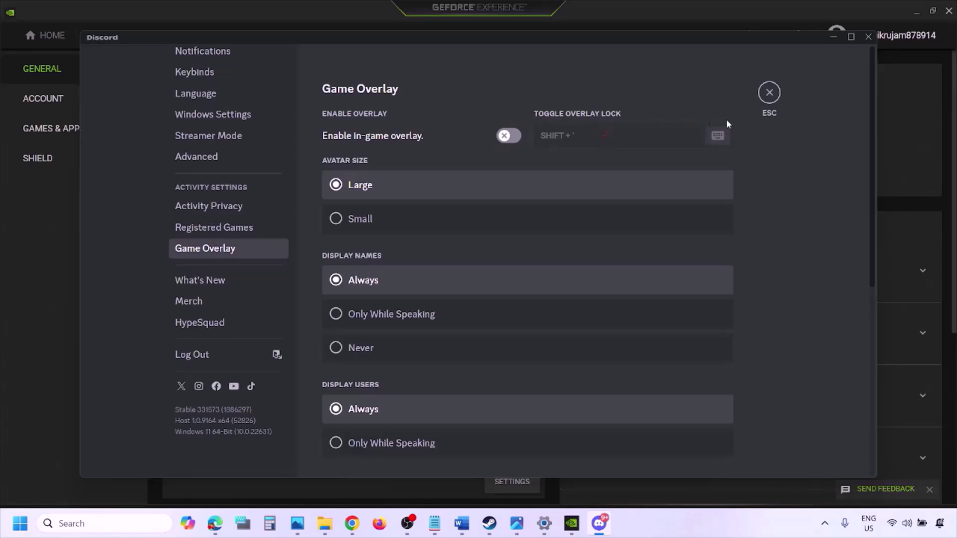
- Switch to GeForce Experience, turn off its In-Game Overlay, and return to the Word document
click(576, 526)
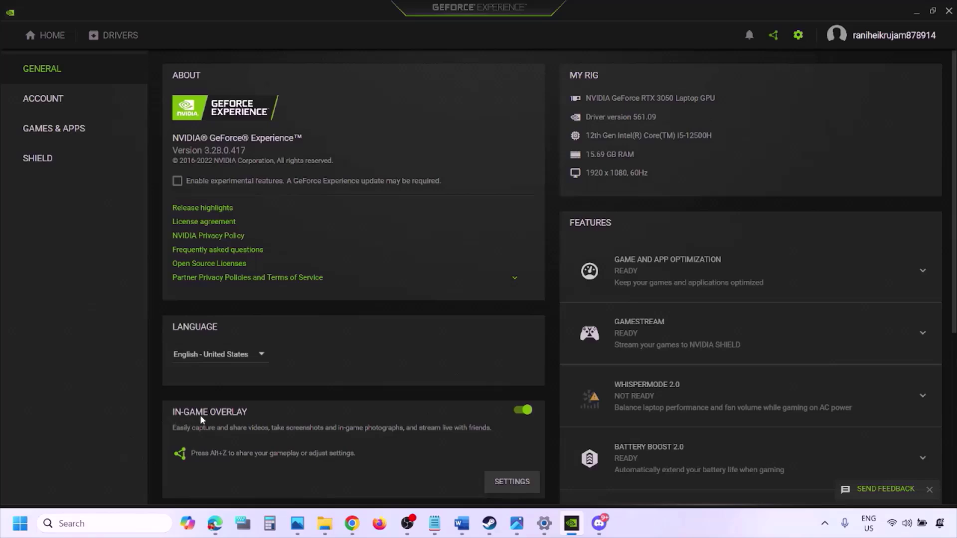
click(521, 412)
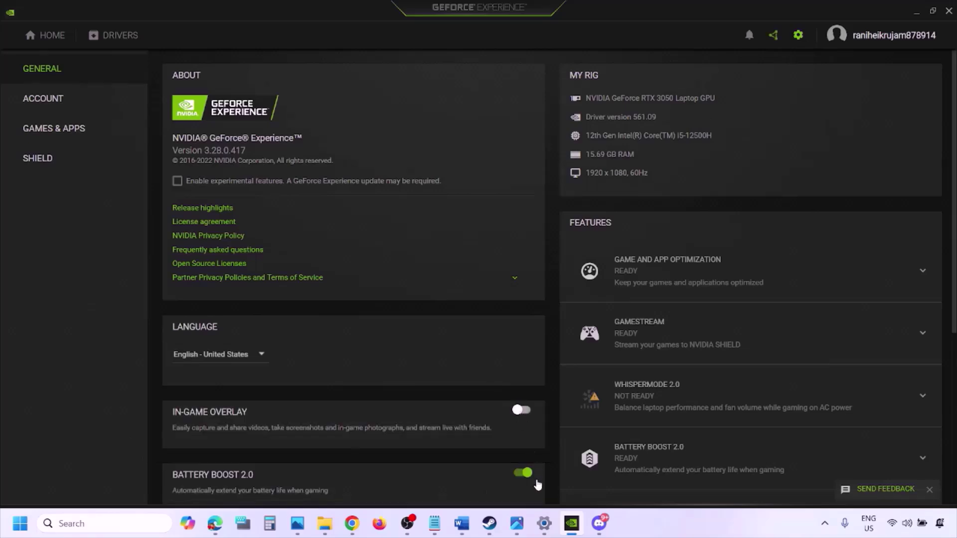
click(460, 531)
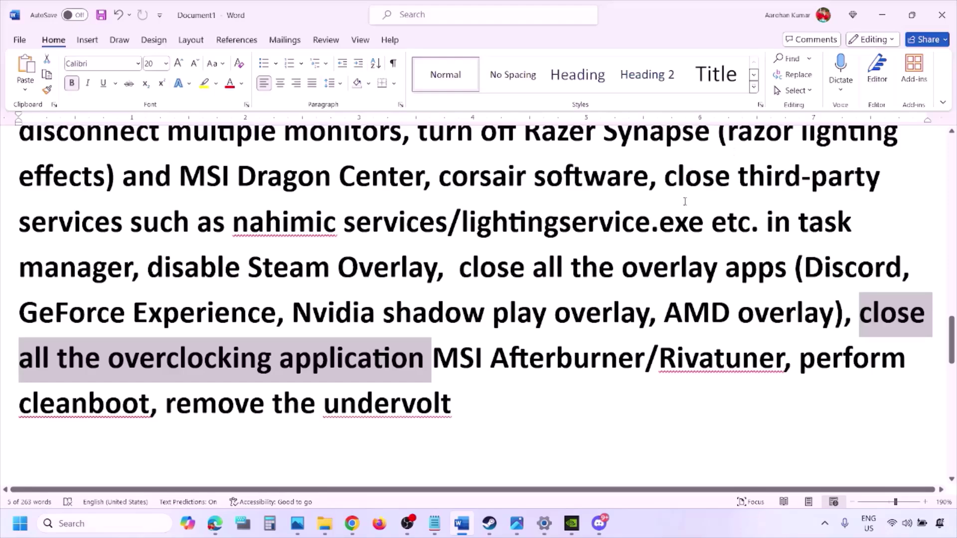
- Highlight the phrase "close all the overlay apps" in the Step 9 text
scroll(685, 201, up, 2)
scroll(520, 282, down, 1)
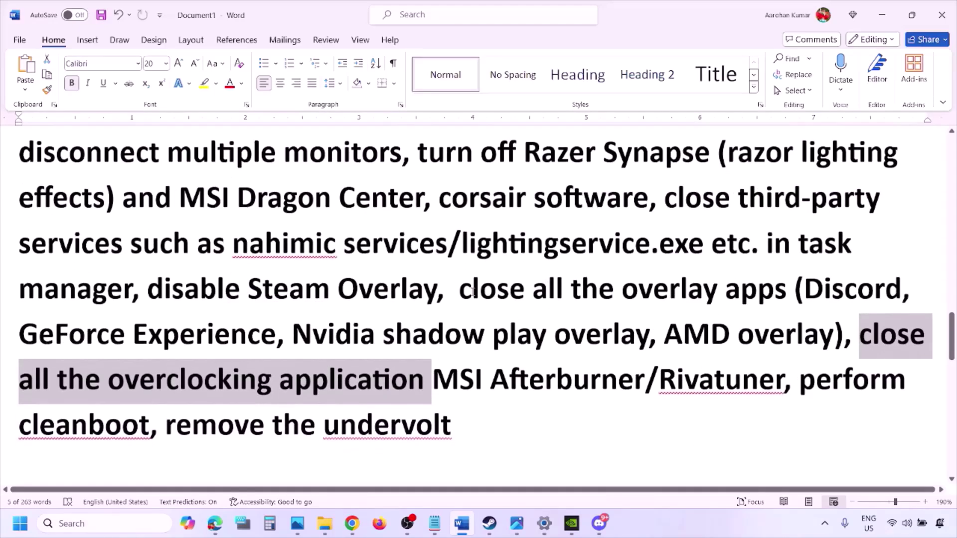
drag(472, 292, 746, 299)
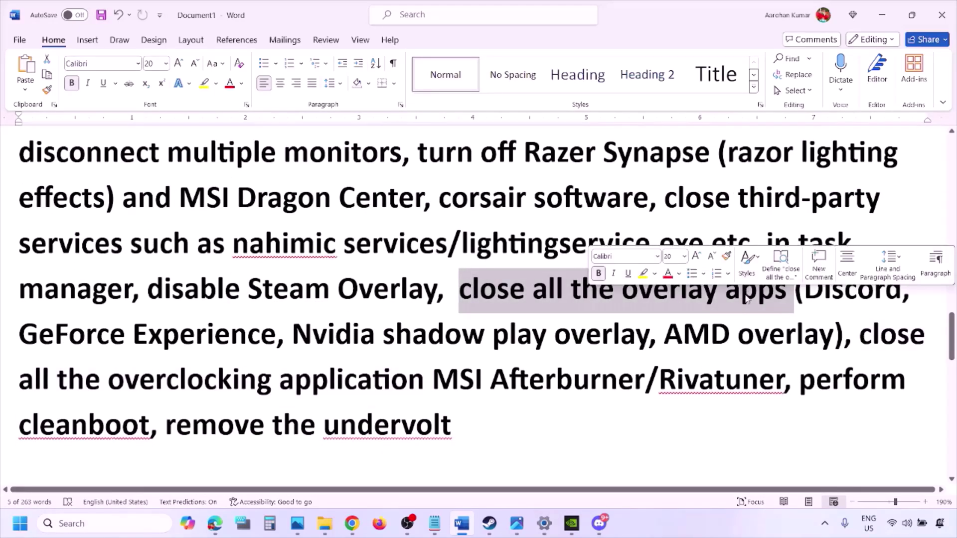
click(526, 294)
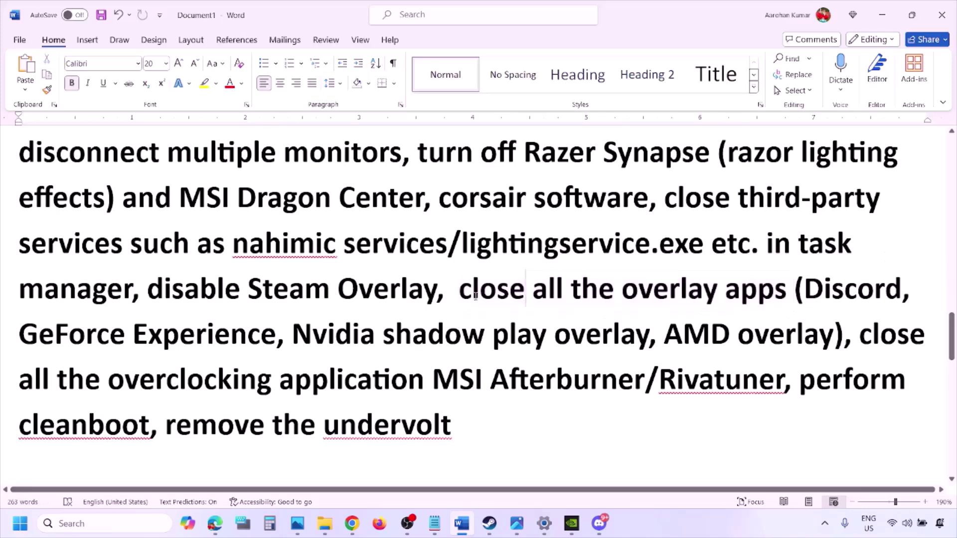
drag(462, 291, 794, 296)
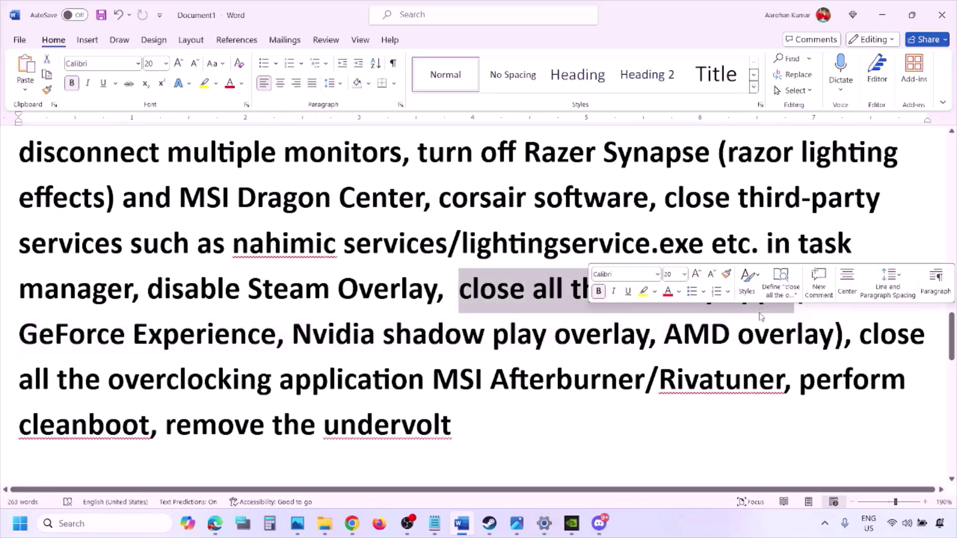
- Quit the background apps running in the system tray: Discord, NVIDIA, G HUB and the app with the pink icon
click(825, 524)
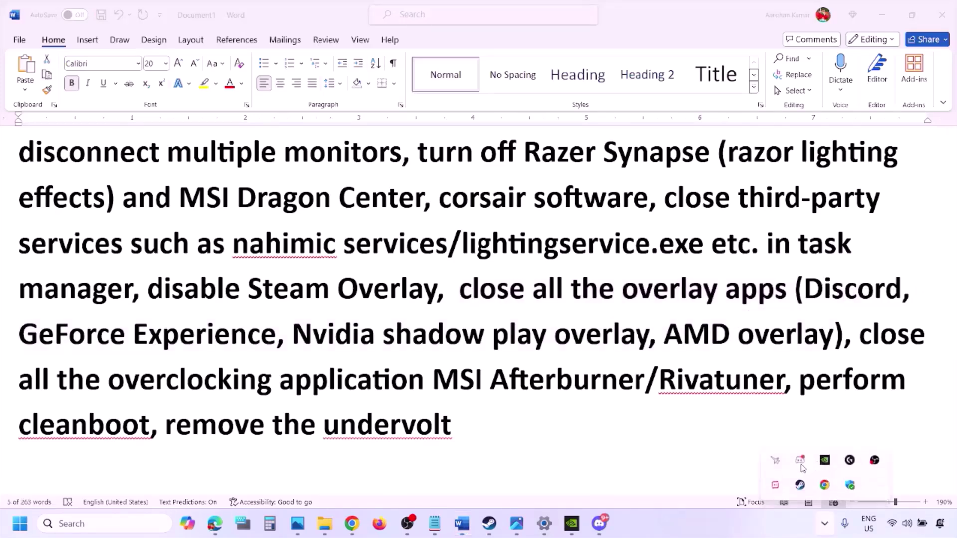
right_click(801, 464)
click(840, 454)
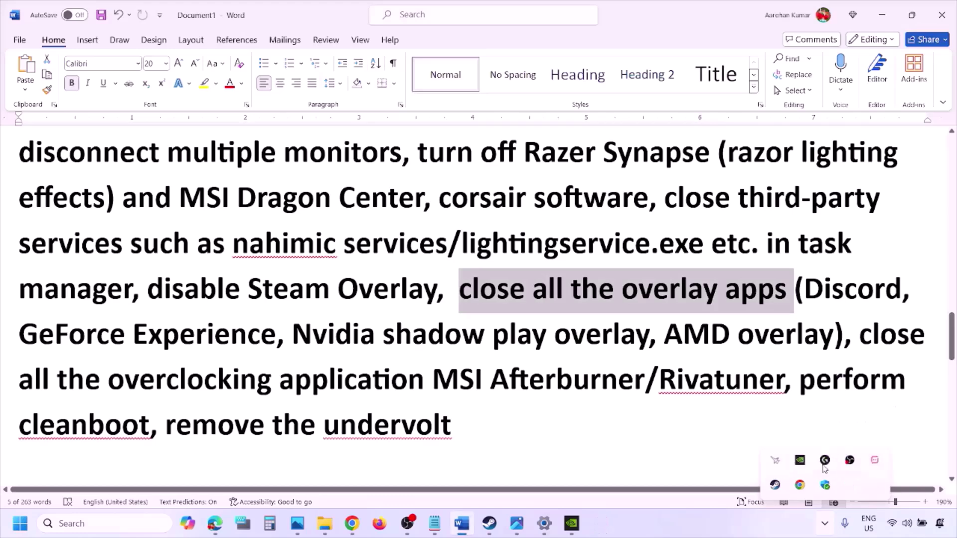
right_click(799, 463)
click(833, 463)
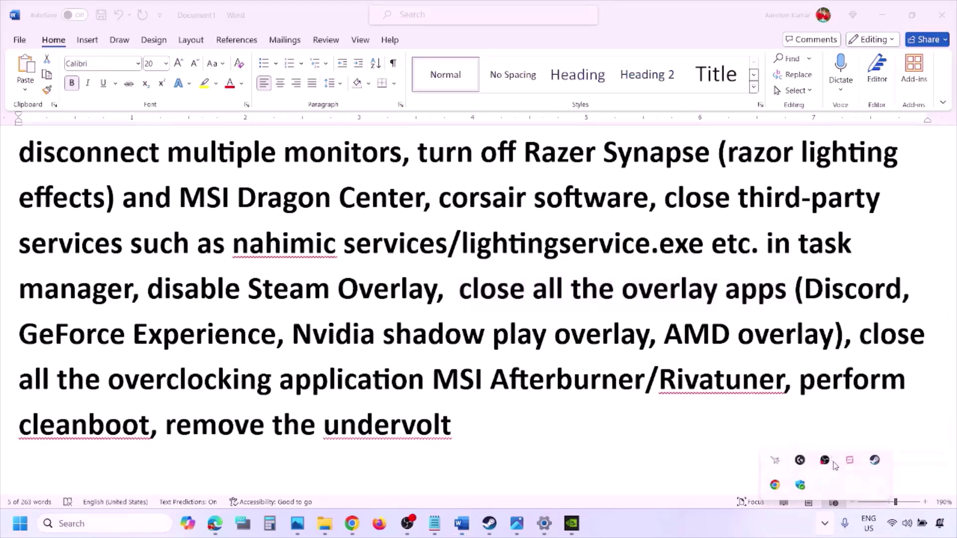
right_click(800, 464)
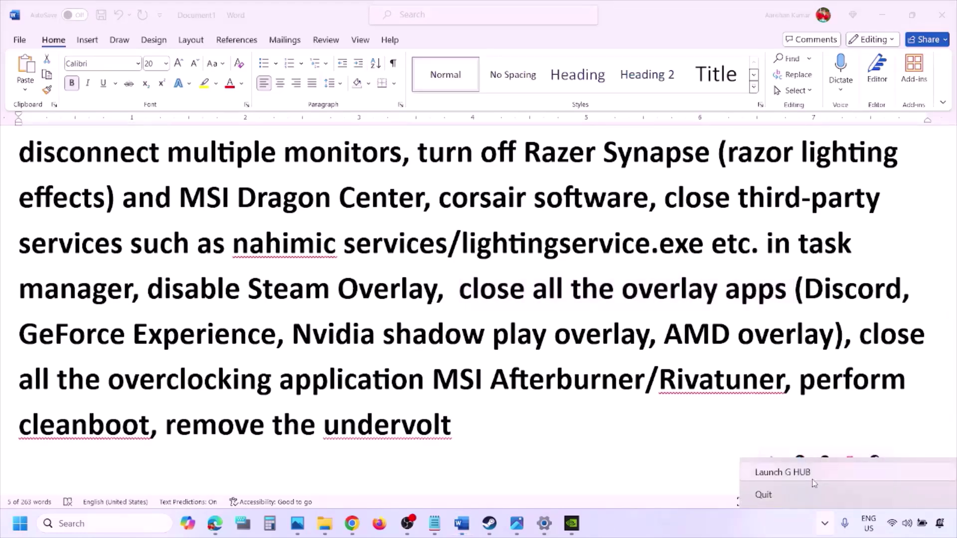
click(791, 495)
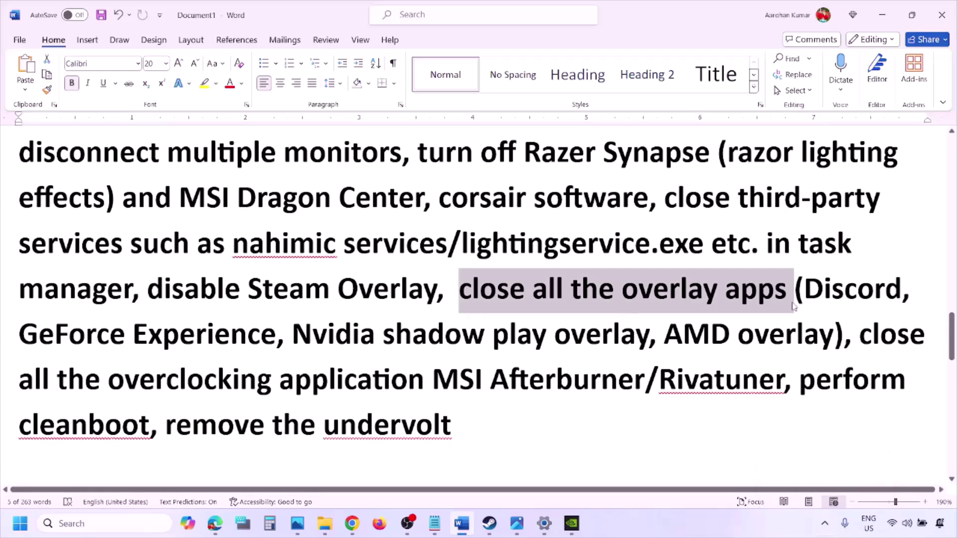
click(824, 524)
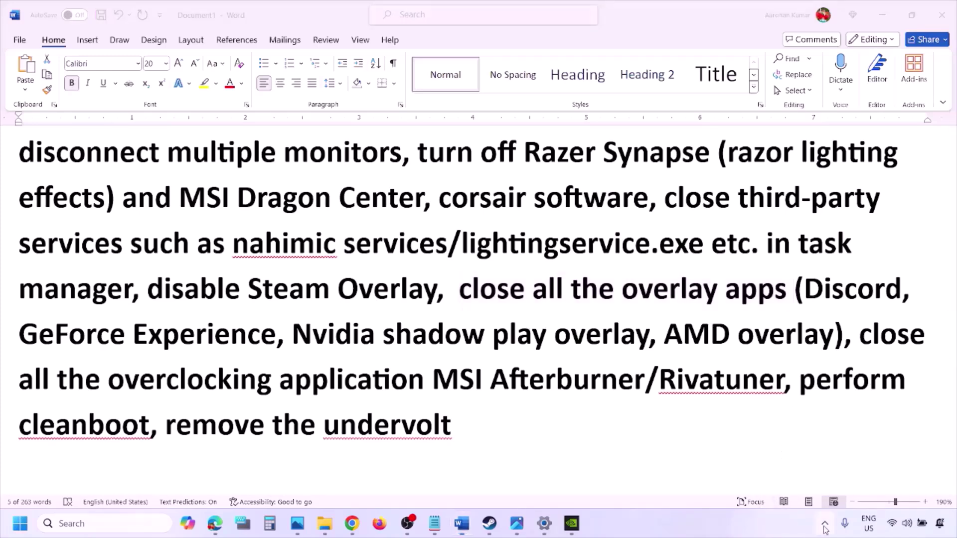
right_click(825, 467)
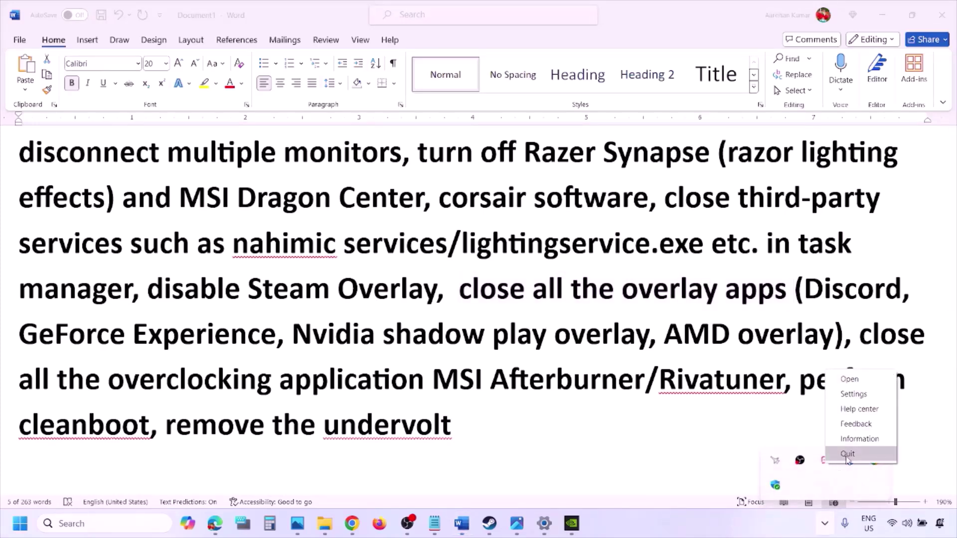
click(849, 455)
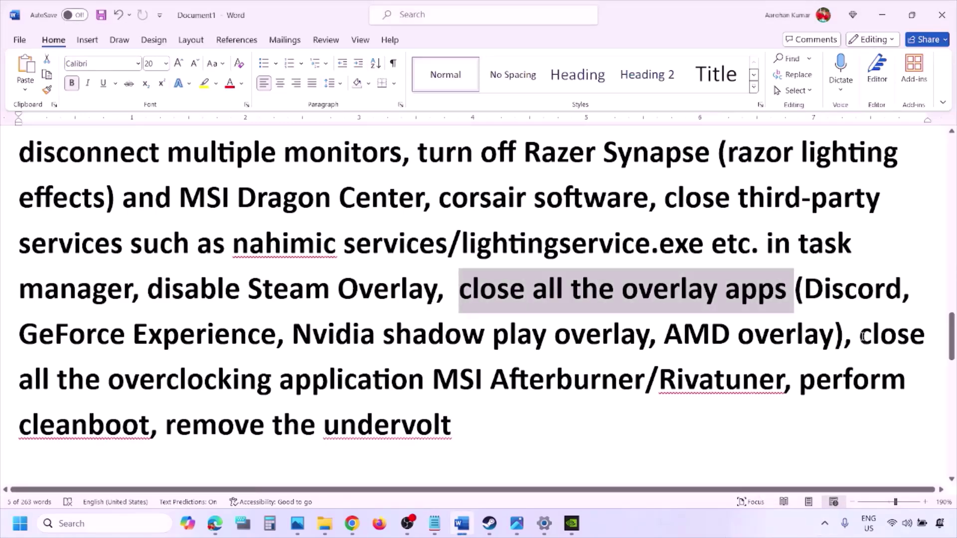
- Highlight the instruction to close all overclocking applications, and close MSI Afterburner running in the background
drag(862, 337, 459, 381)
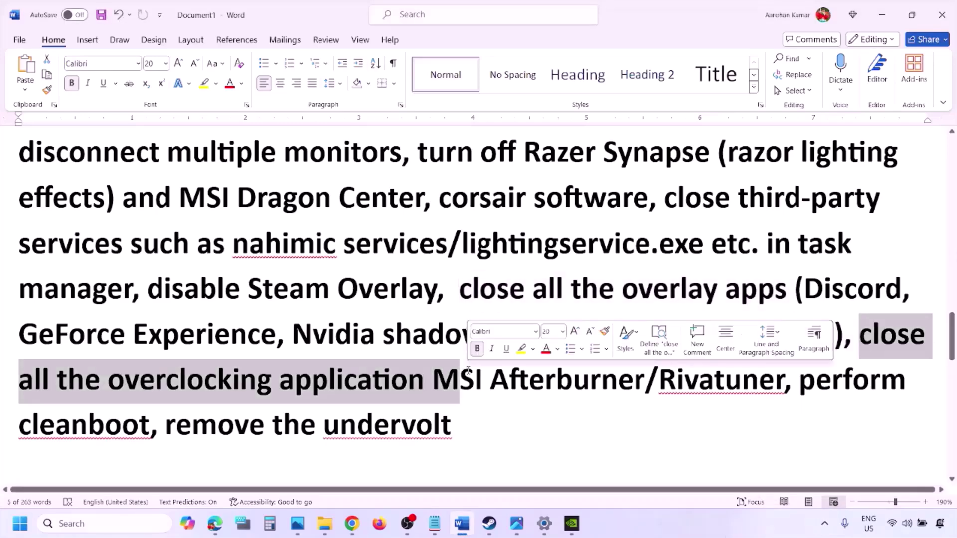
click(824, 532)
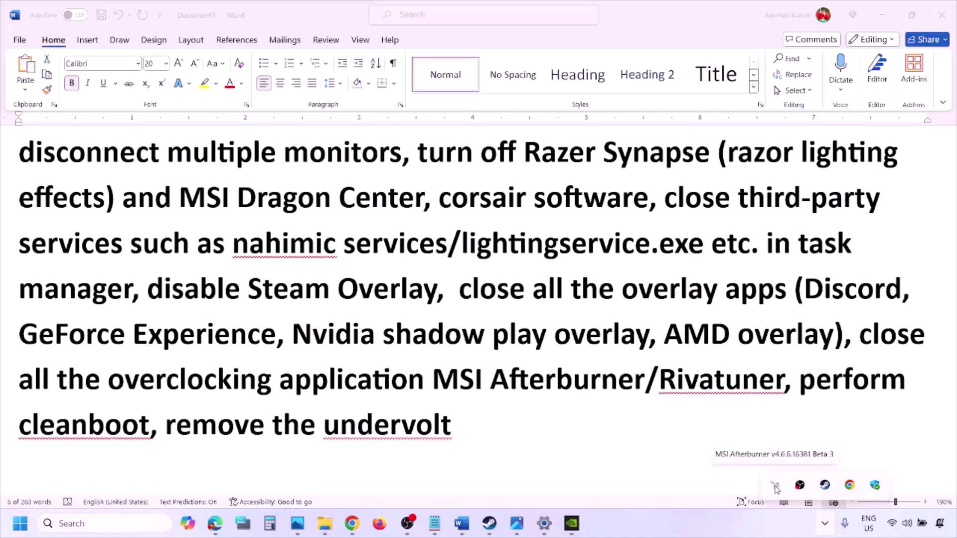
right_click(775, 486)
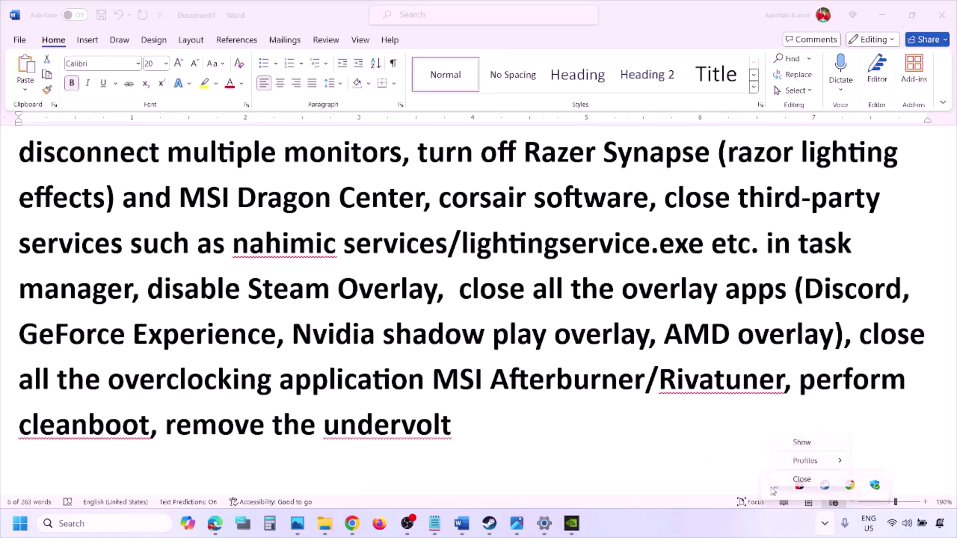
click(803, 479)
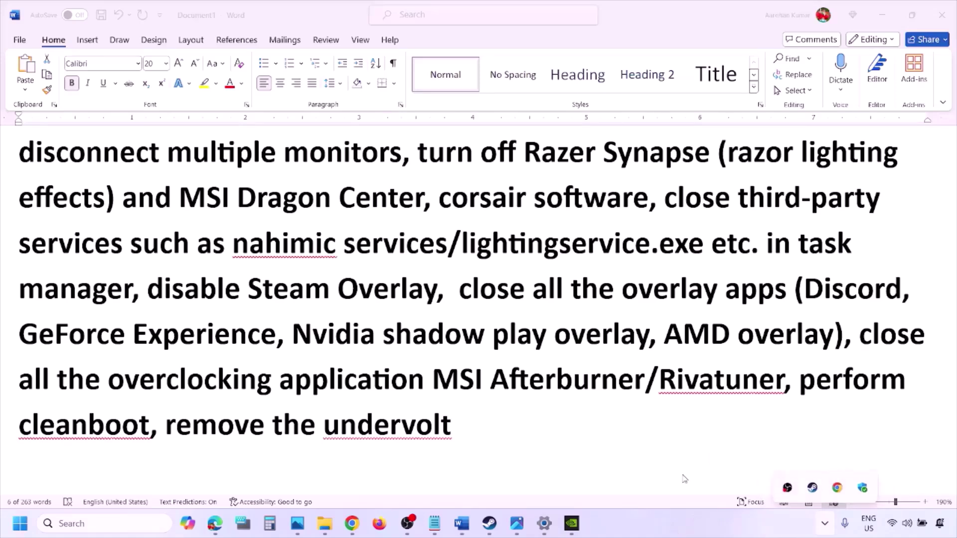
- Highlight the "perform cleanboot" instruction, then search Windows for "system" and open System Configuration
drag(860, 335, 881, 379)
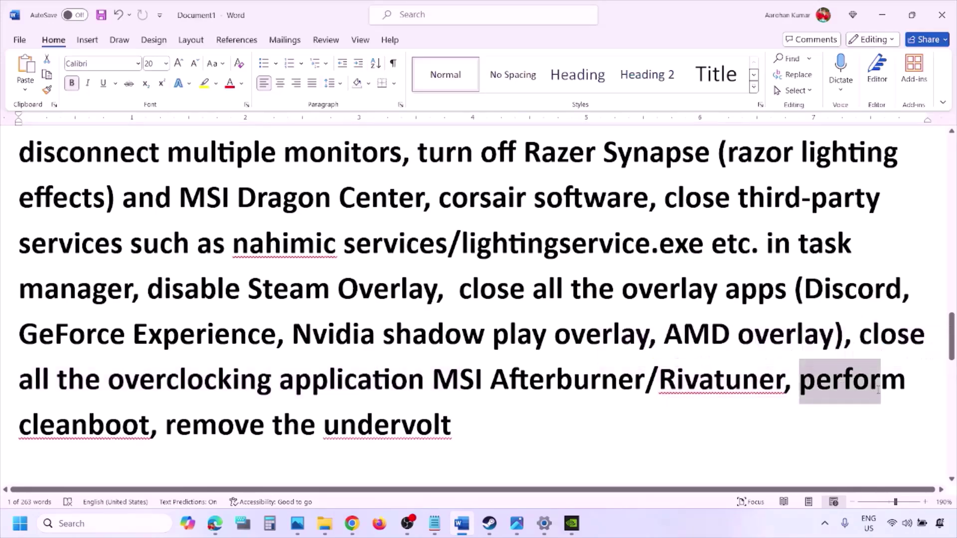
click(73, 521)
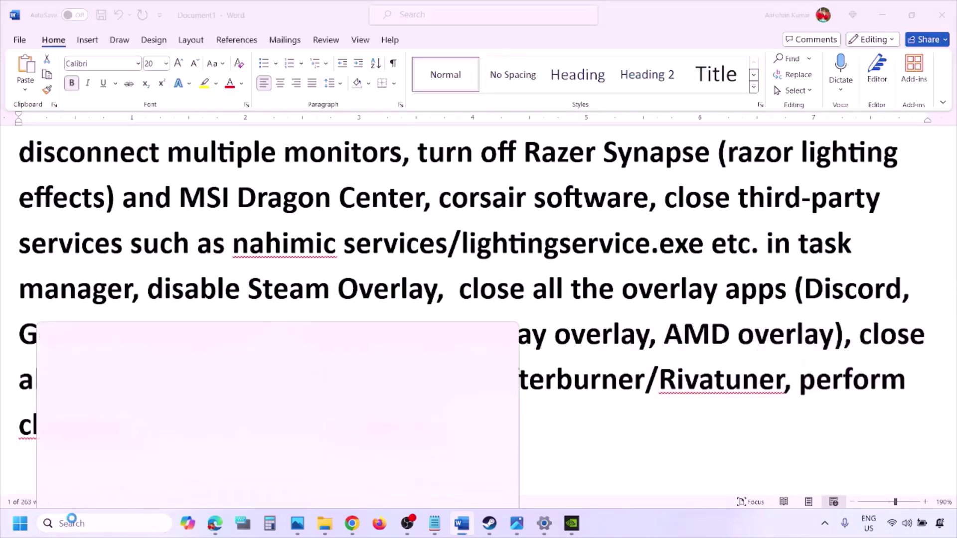
text(ystem)
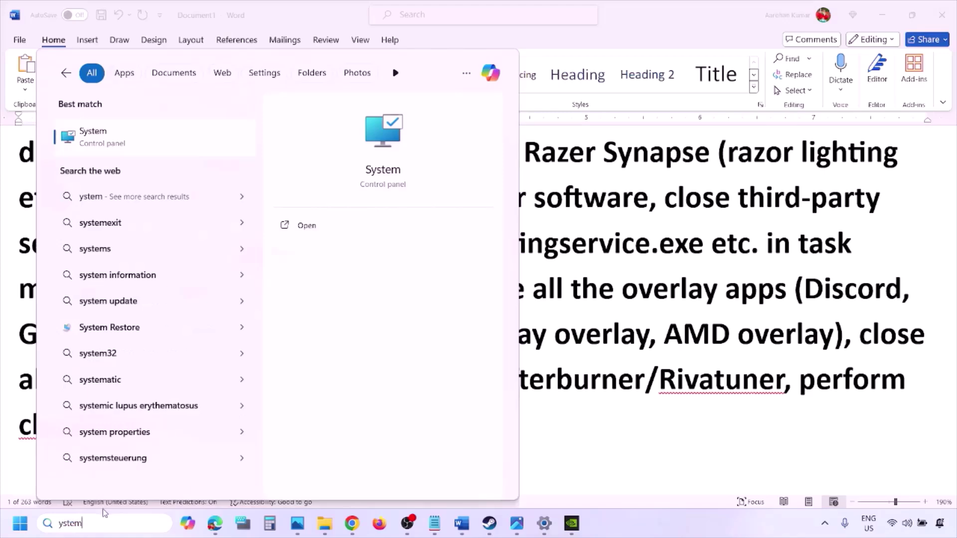
key(Home)
text(s)
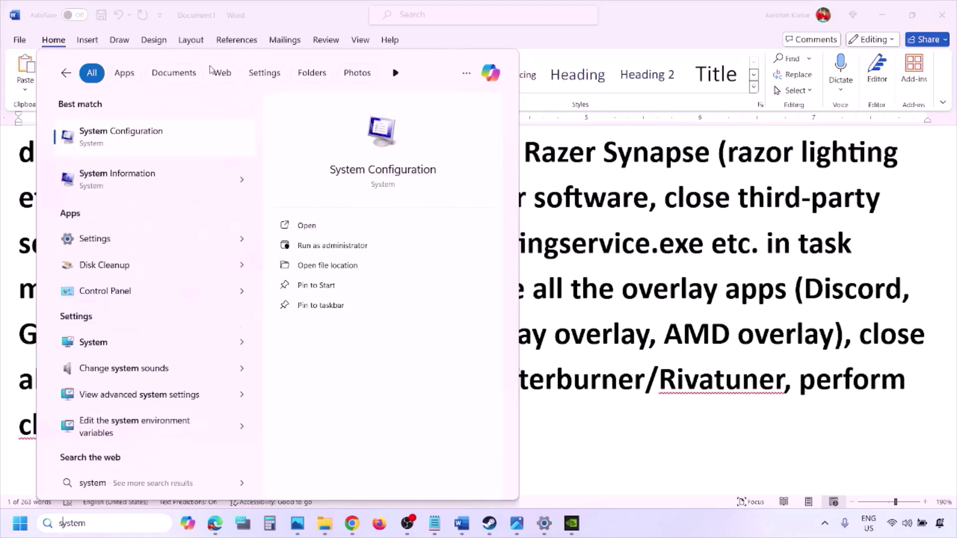
click(151, 137)
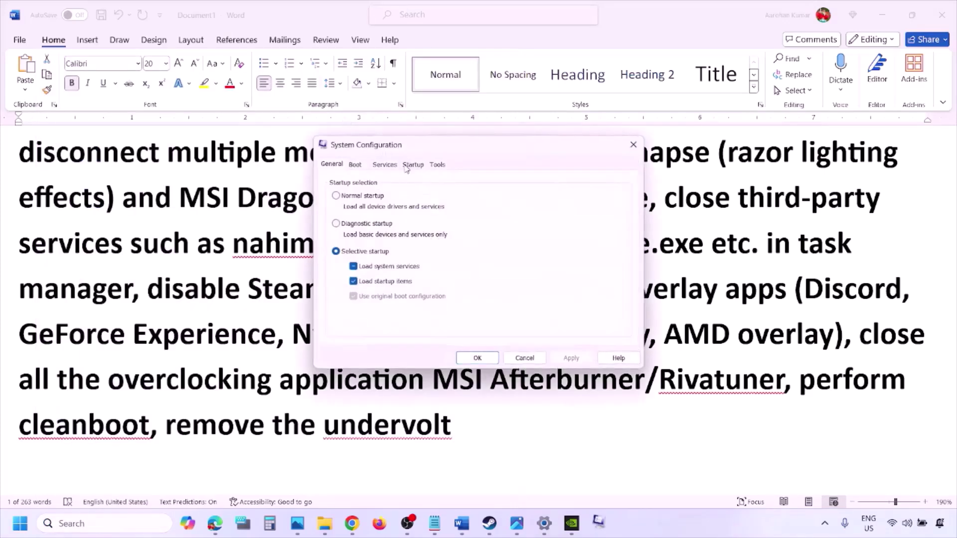
- Hide all Microsoft services in System Configuration's service list and accept the configuration
click(393, 165)
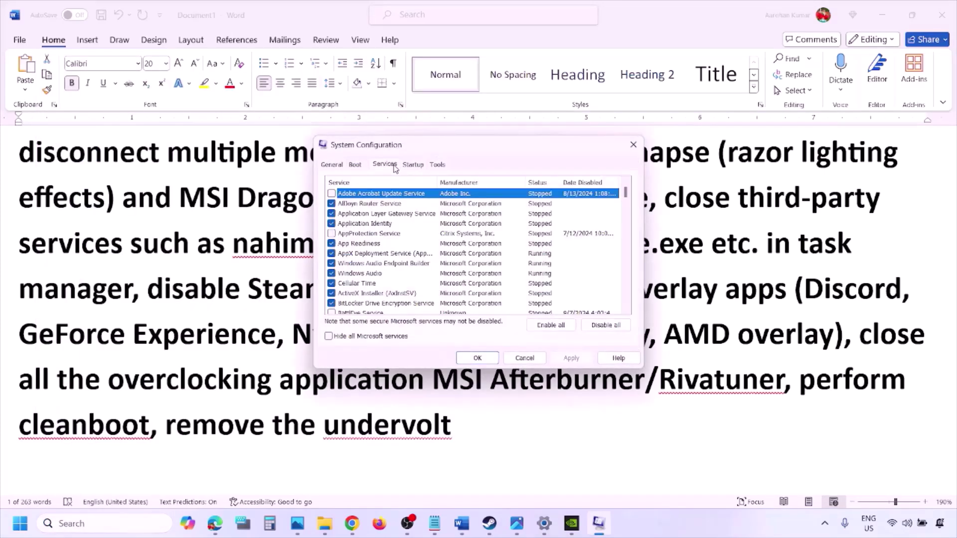
click(329, 337)
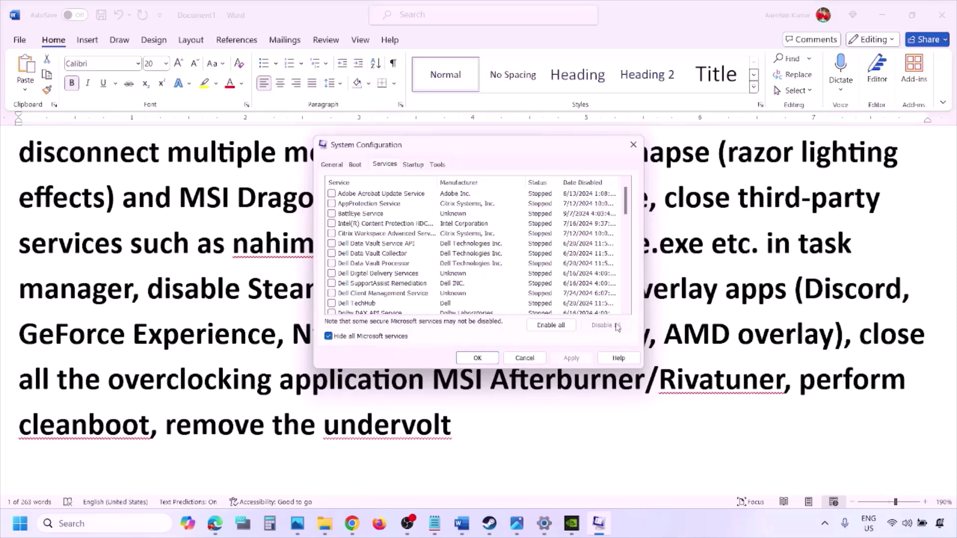
click(487, 355)
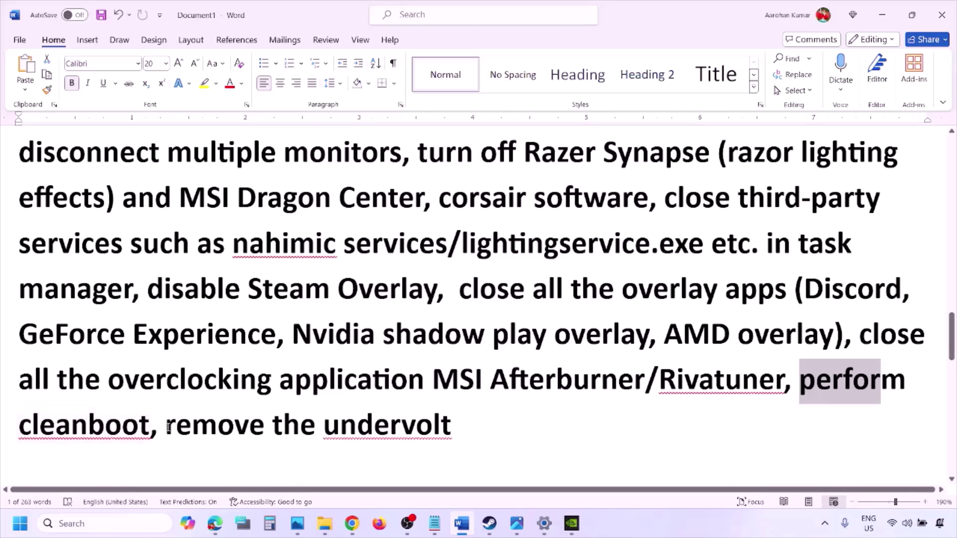
- Highlight "remove the undervolt" in Step 9 and the Step 10 heading about increasing the virtual memory
drag(168, 427, 599, 425)
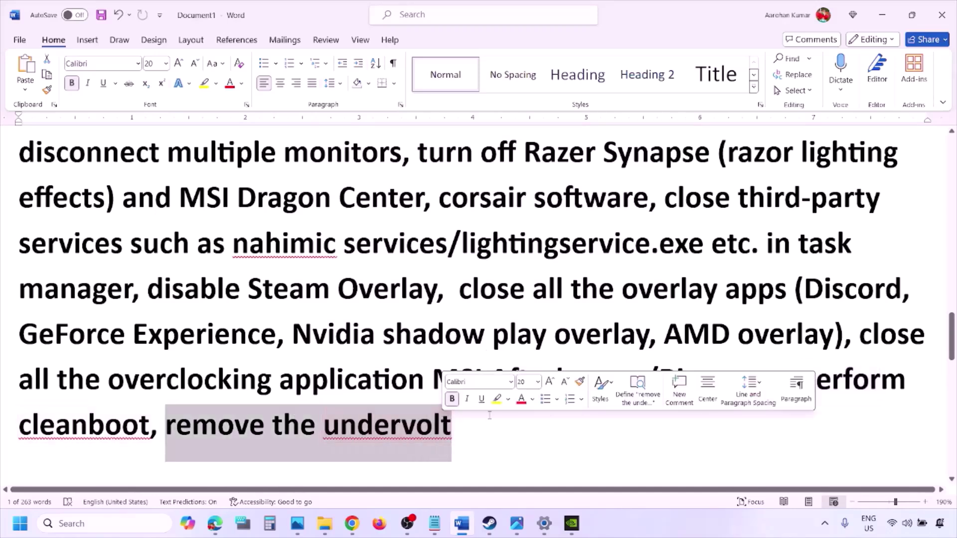
click(599, 425)
scroll(599, 426, down, 4)
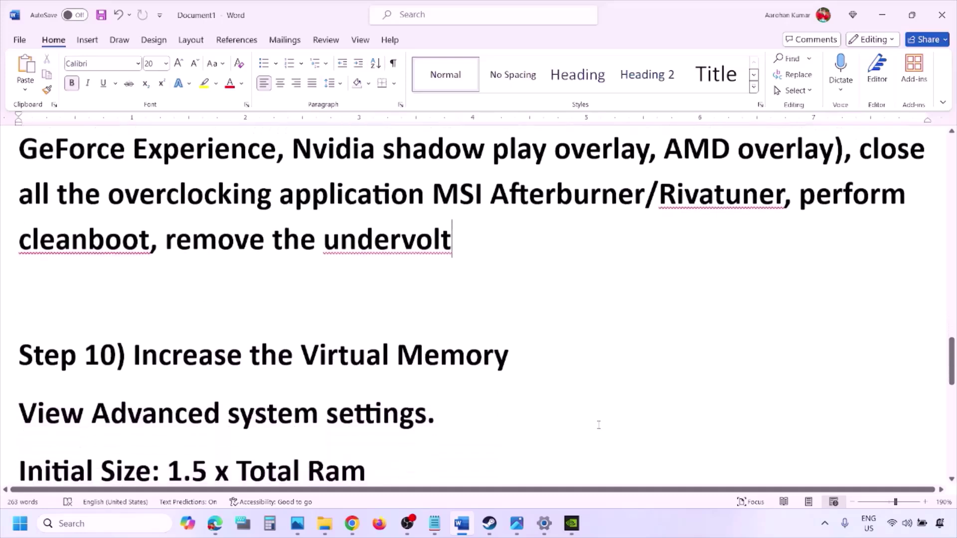
scroll(599, 425, down, 2)
drag(140, 280, 508, 279)
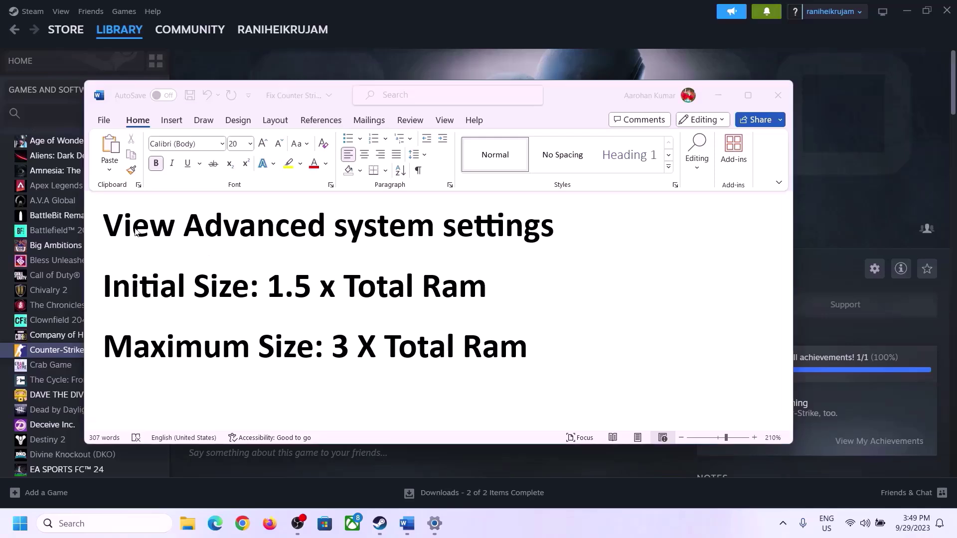
- Copy "View Advanced system settings" from the document, search Windows for it, and open System Properties in the middle of the screen
click(115, 229)
drag(103, 225, 522, 242)
key(ctrl+c)
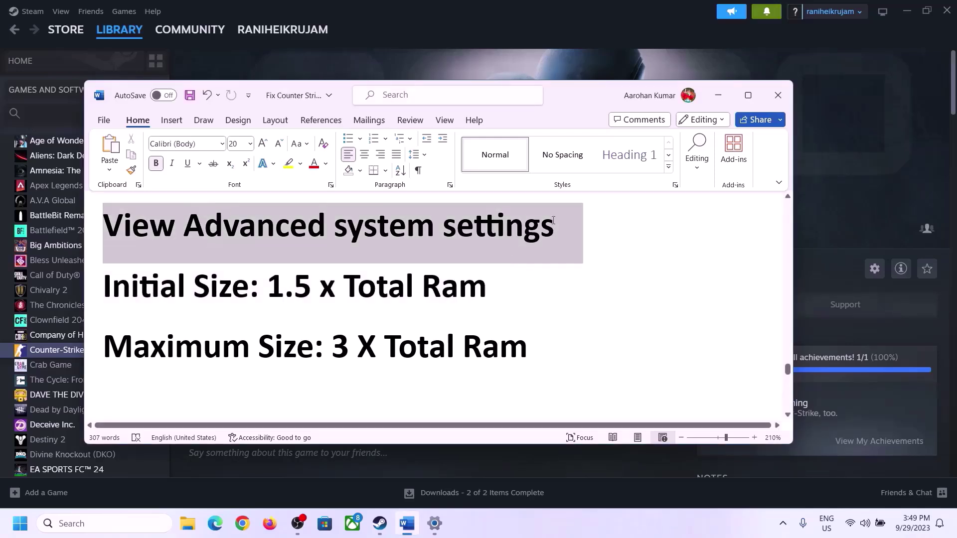
click(115, 523)
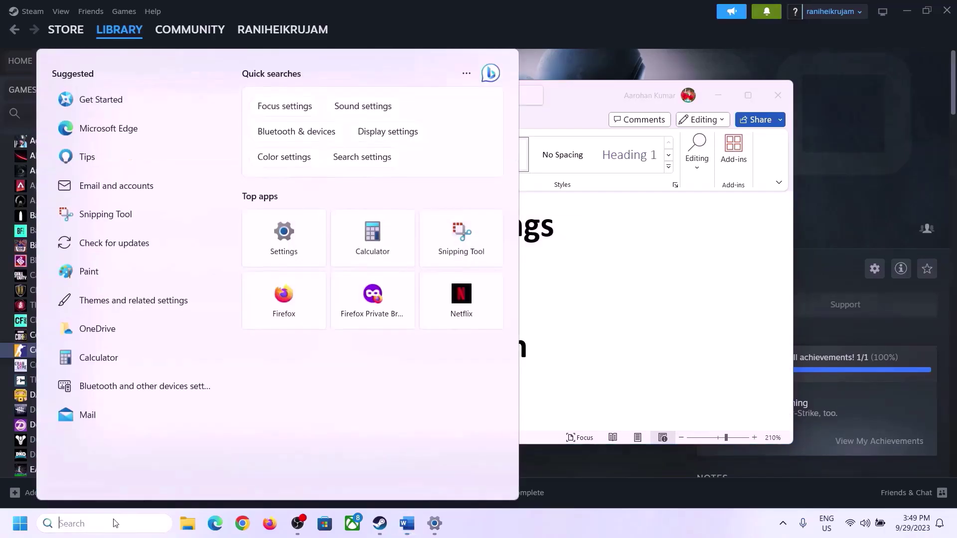
key(ctrl+v)
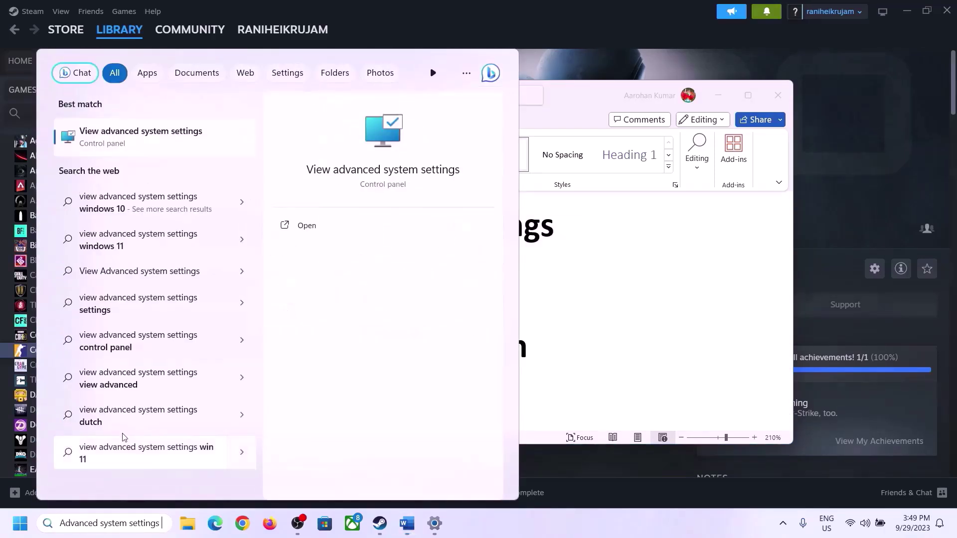
click(134, 146)
drag(193, 94, 428, 173)
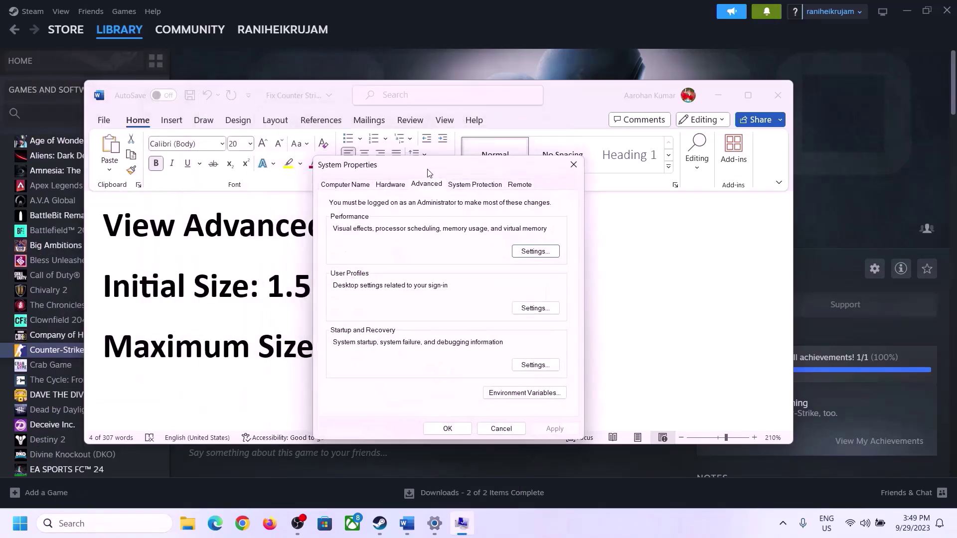
- Open the Virtual Memory settings from Performance Options and turn off automatic paging file management for all drives
click(536, 252)
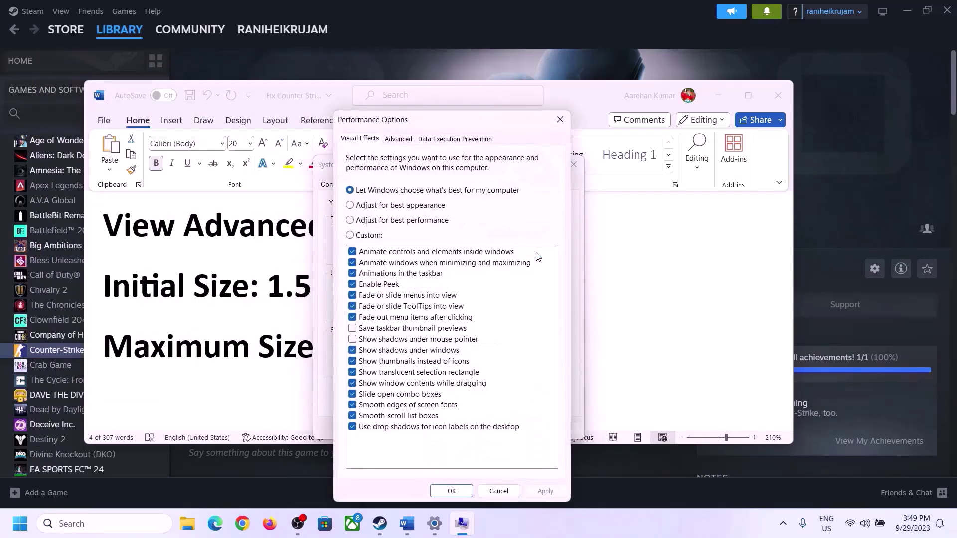
click(399, 139)
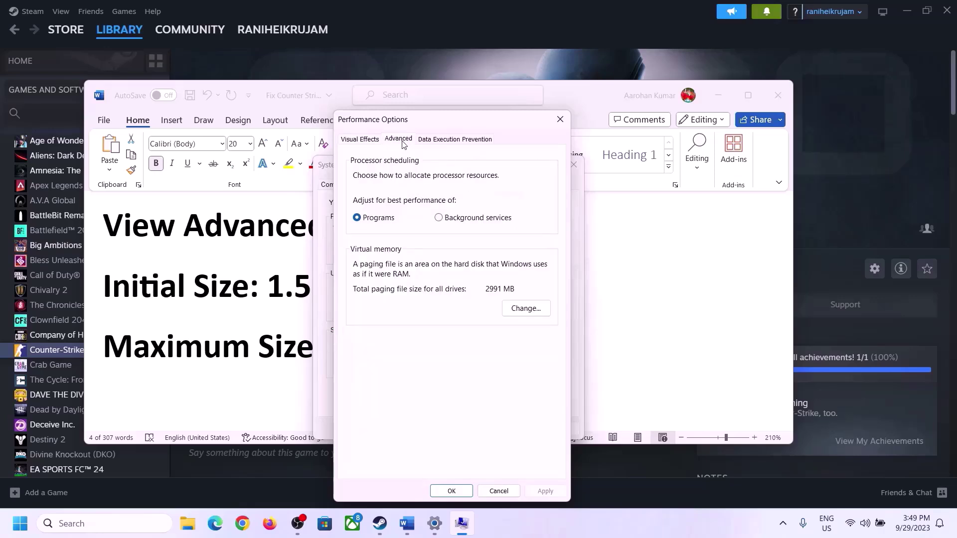
click(527, 309)
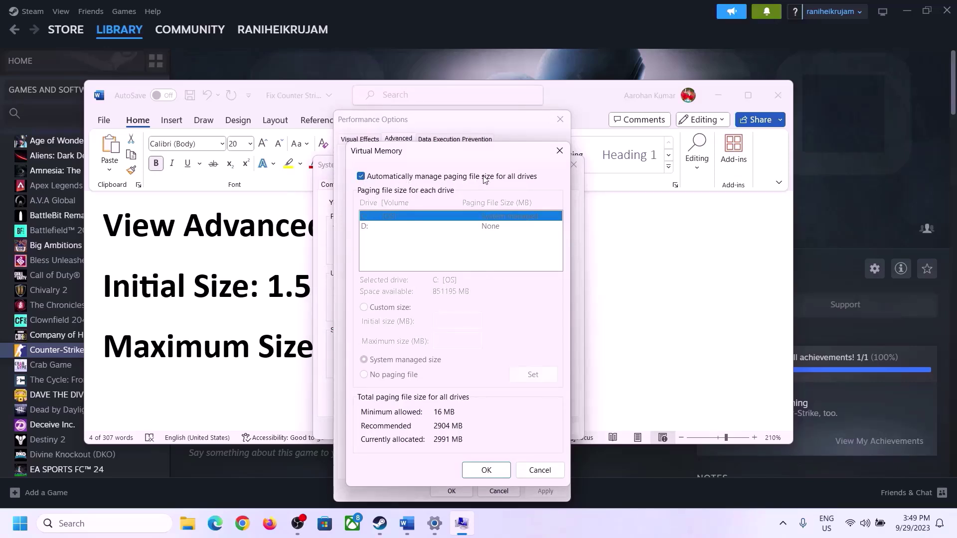
click(361, 177)
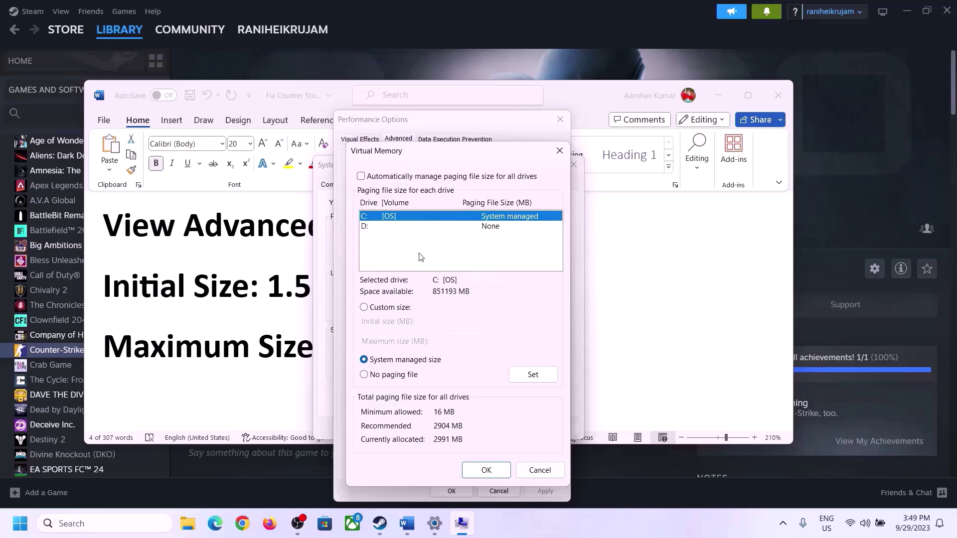
- Choose a custom paging file size for drive C: and highlight "1.5 x Total Ram" in the Word document
click(365, 308)
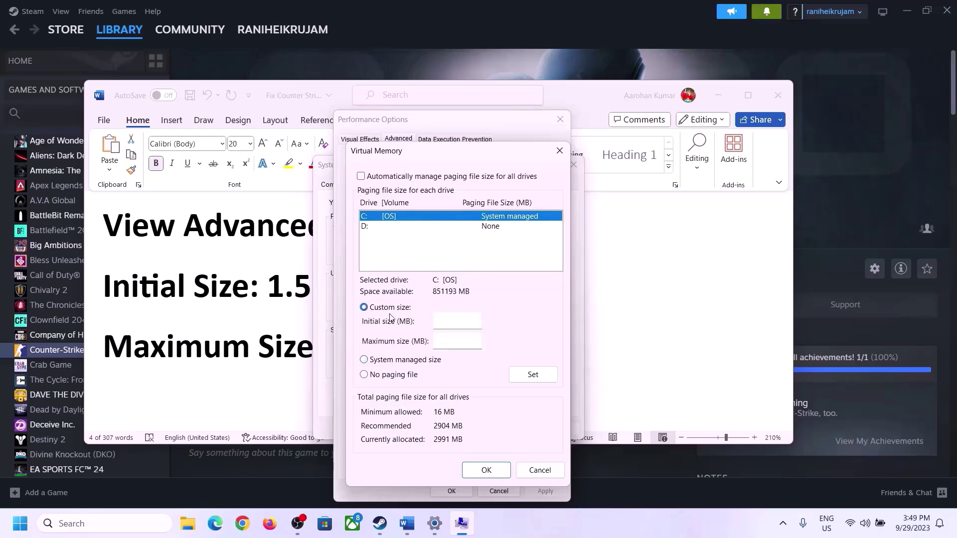
click(458, 322)
click(264, 299)
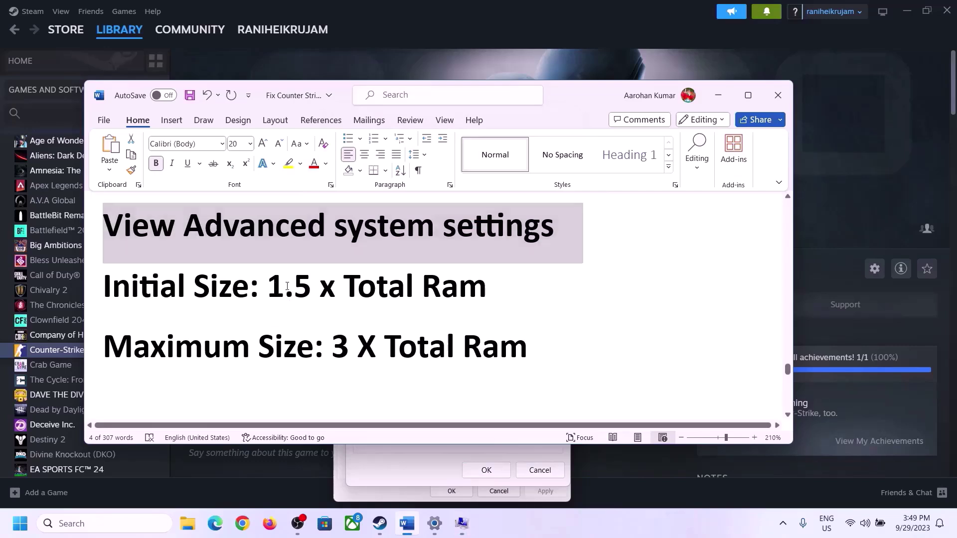
drag(267, 295, 443, 298)
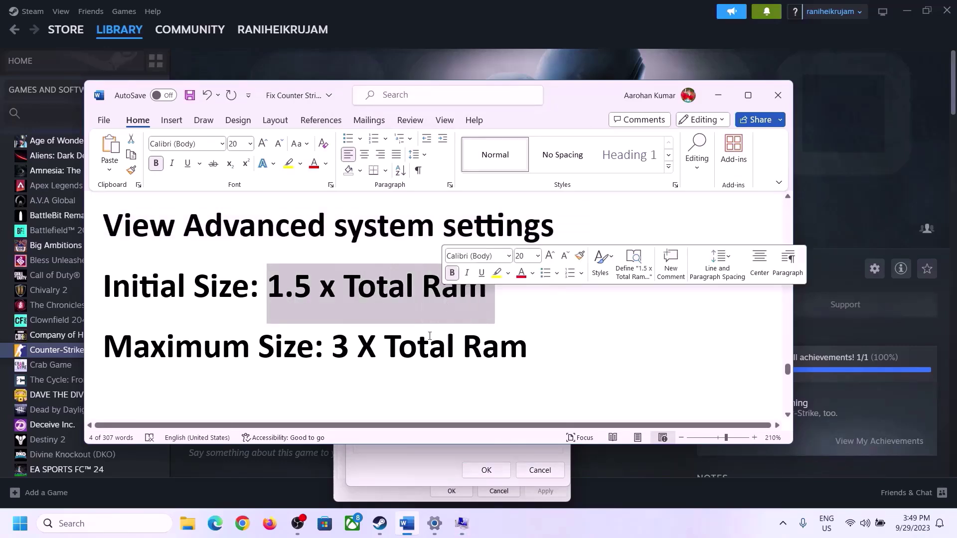
- Switch to Settings, open the System About page and highlight the installed RAM amount
click(435, 526)
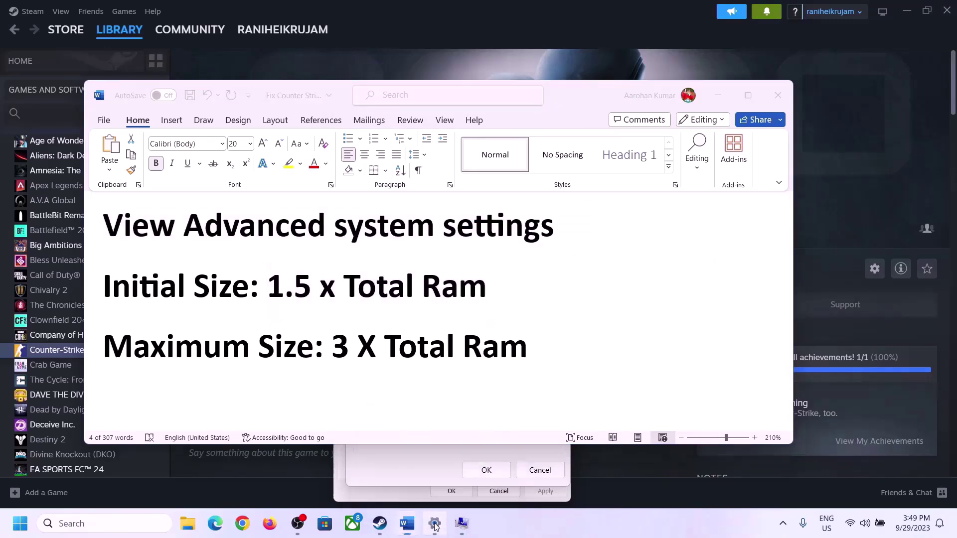
click(44, 162)
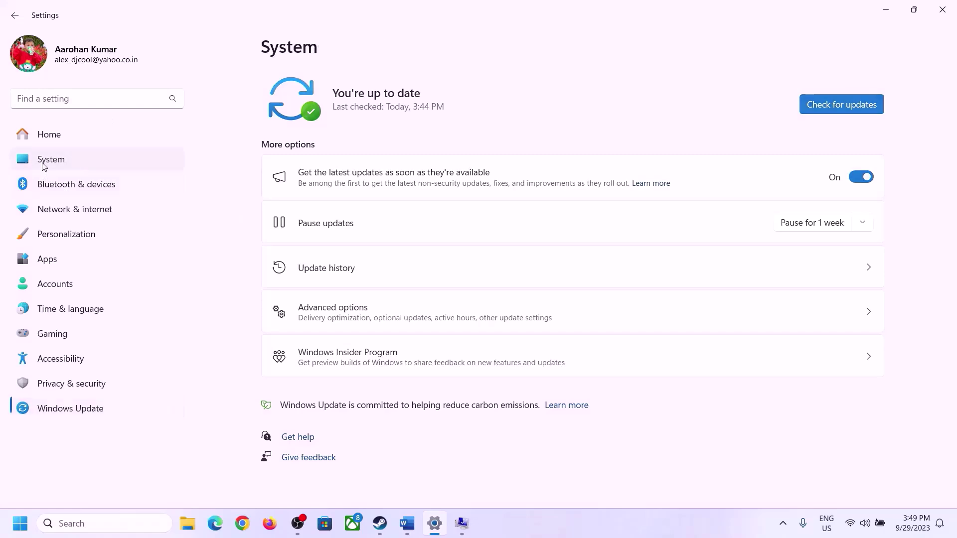
scroll(342, 406, down, 8)
click(316, 474)
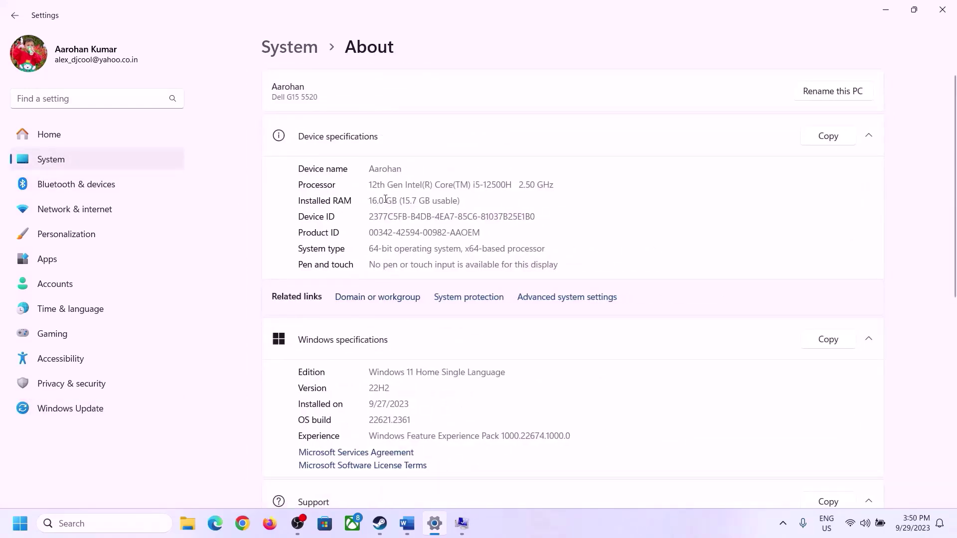
drag(376, 200, 365, 203)
click(385, 202)
drag(380, 197, 365, 196)
- Launch Calculator with the Run command calc, place it beside the Virtual Memory window, and check the initial size formula in Word
click(461, 523)
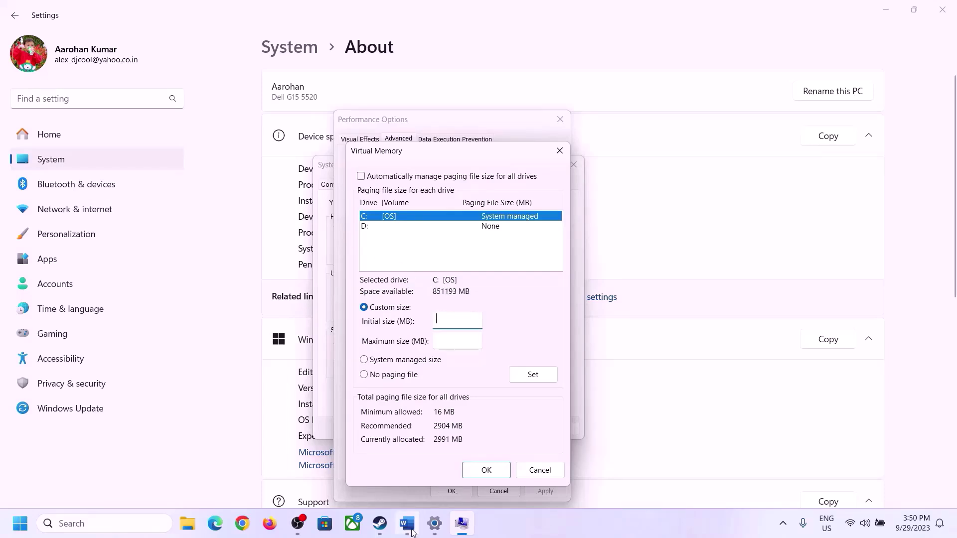
mouse_move(432, 461)
key(super+r)
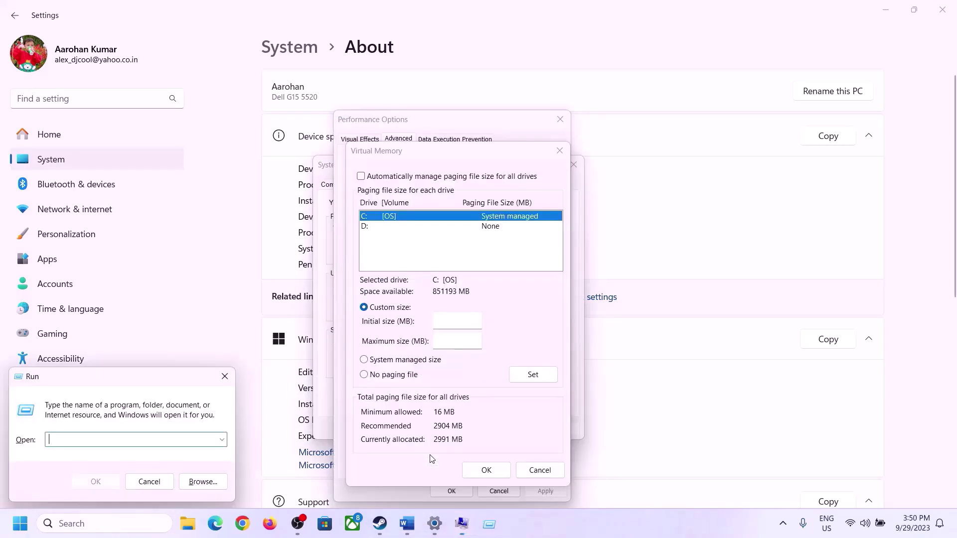
text(calc)
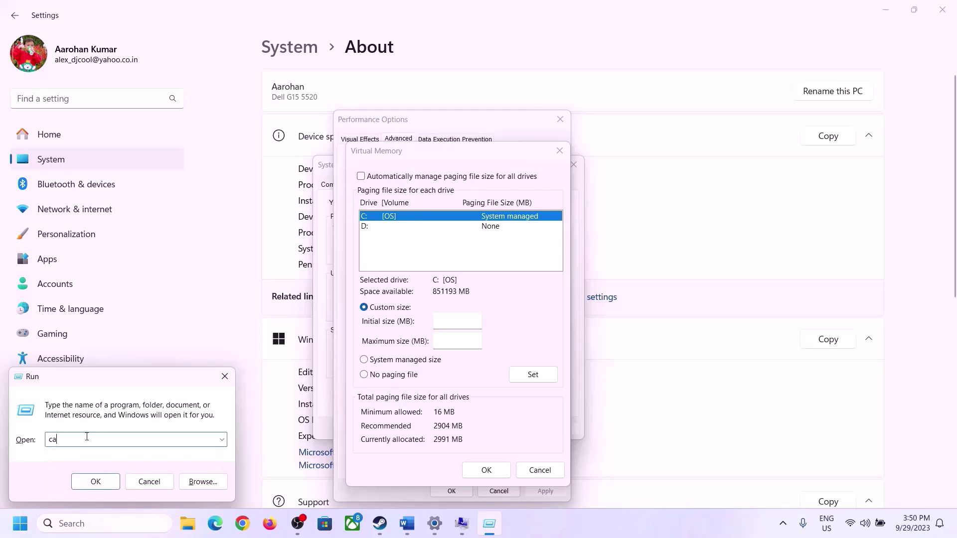
click(94, 482)
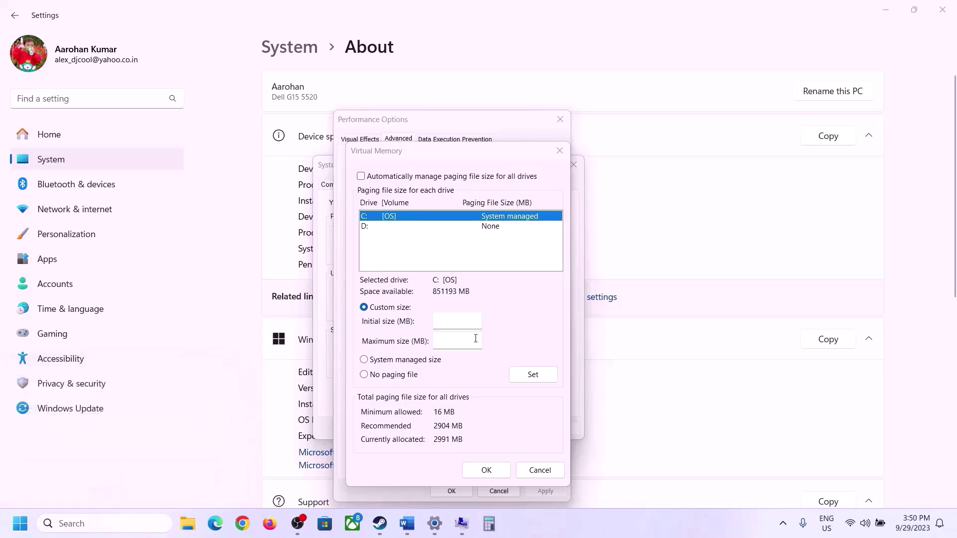
drag(125, 24, 704, 169)
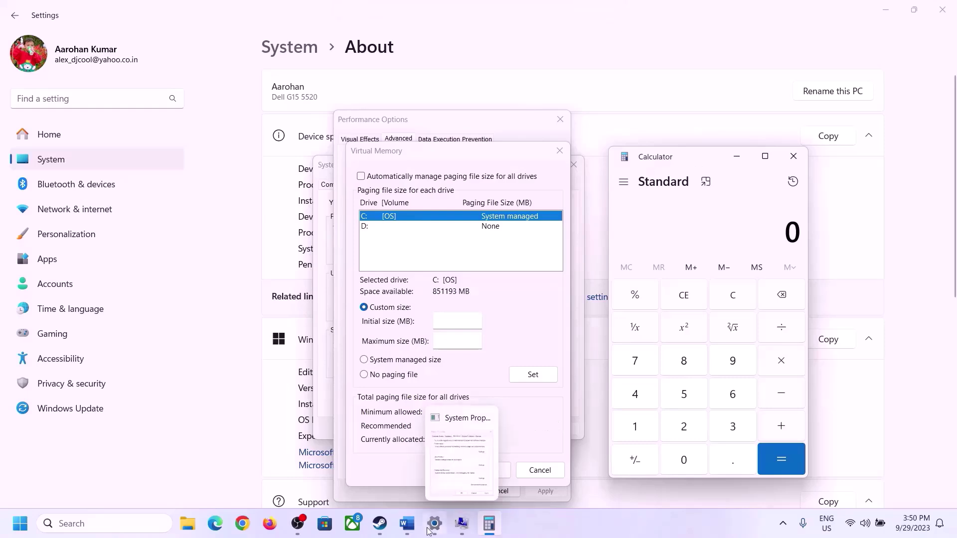
click(407, 527)
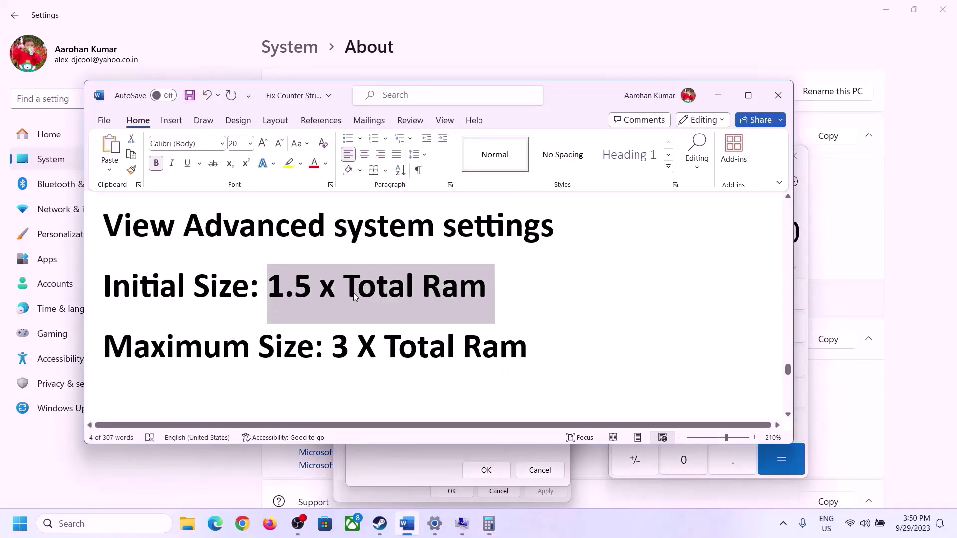
click(500, 524)
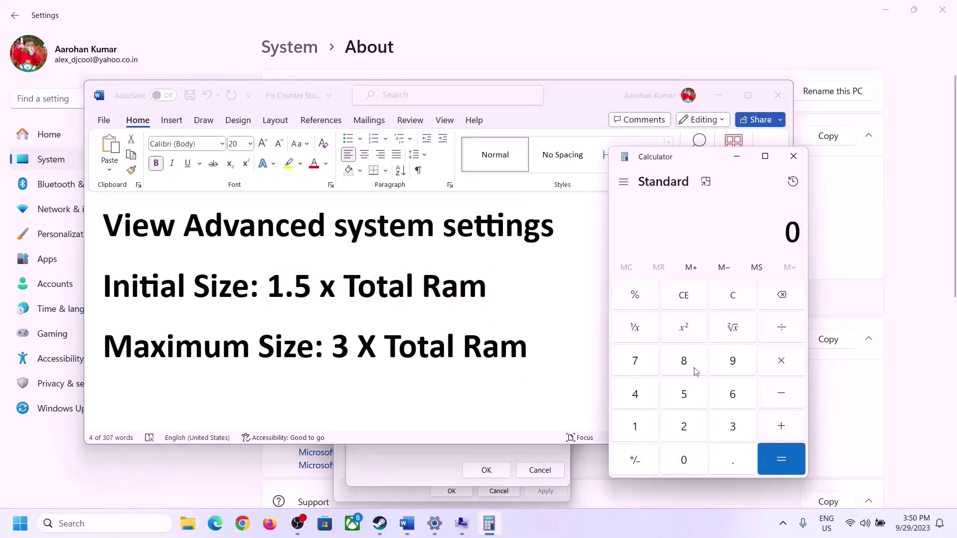
click(635, 427)
click(730, 397)
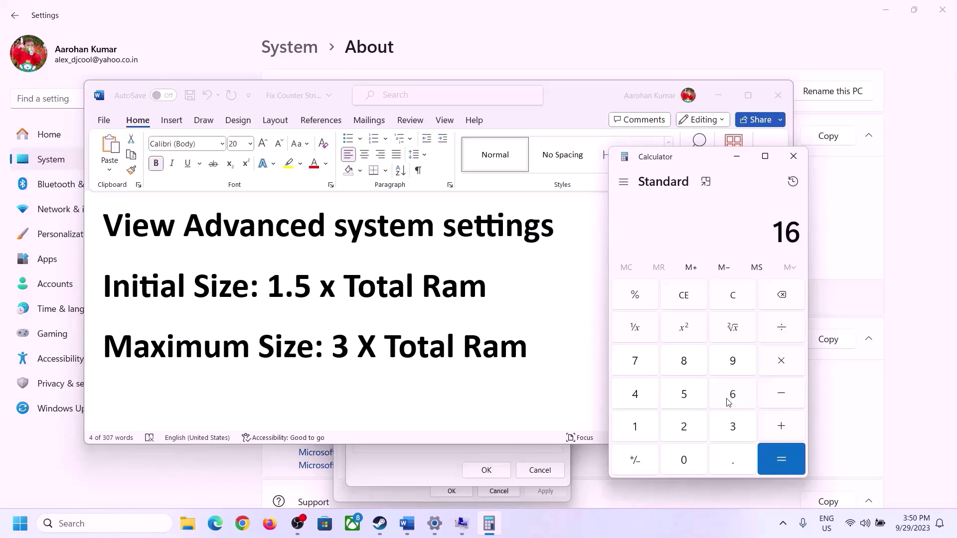
click(736, 307)
- Convert the 16 GB of RAM to megabytes by calculating 16 × 1024
click(643, 428)
click(732, 397)
click(782, 366)
click(634, 428)
click(685, 463)
click(685, 429)
click(639, 397)
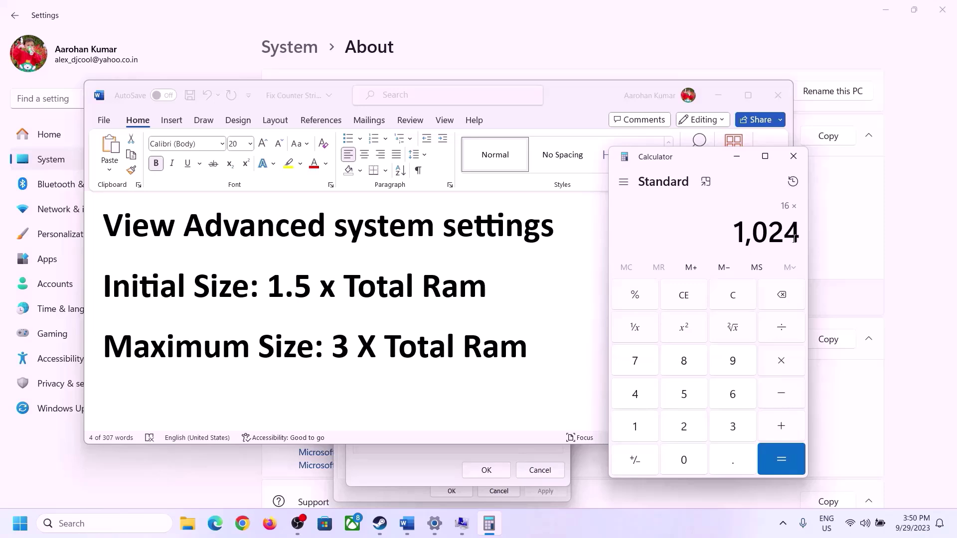
click(781, 462)
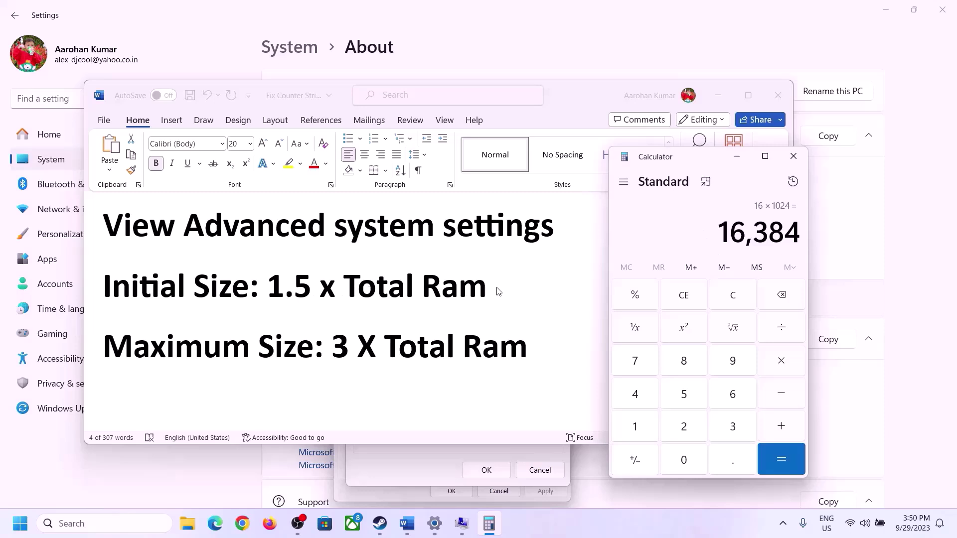
- Multiply the RAM in megabytes by 1.5 to get the initial size
click(783, 366)
click(647, 429)
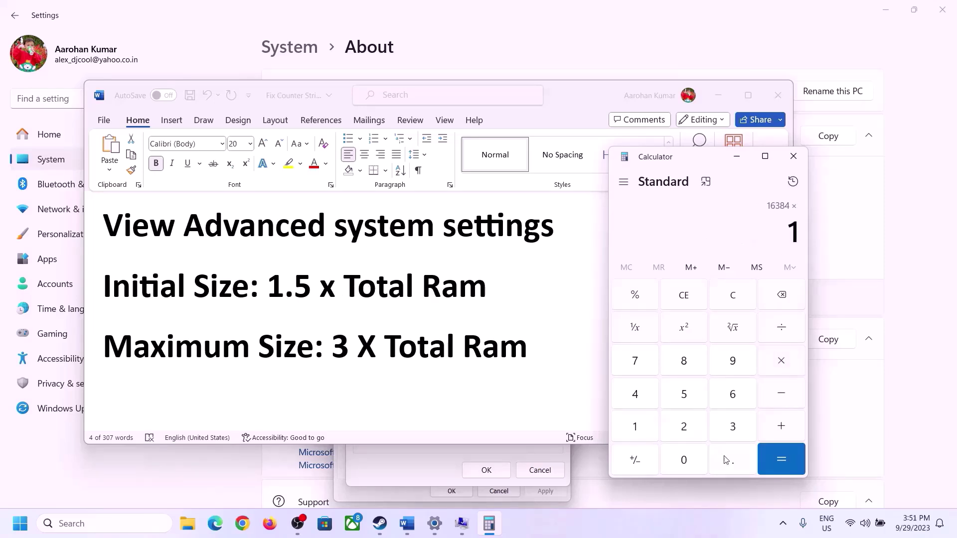
click(728, 468)
click(685, 395)
click(779, 459)
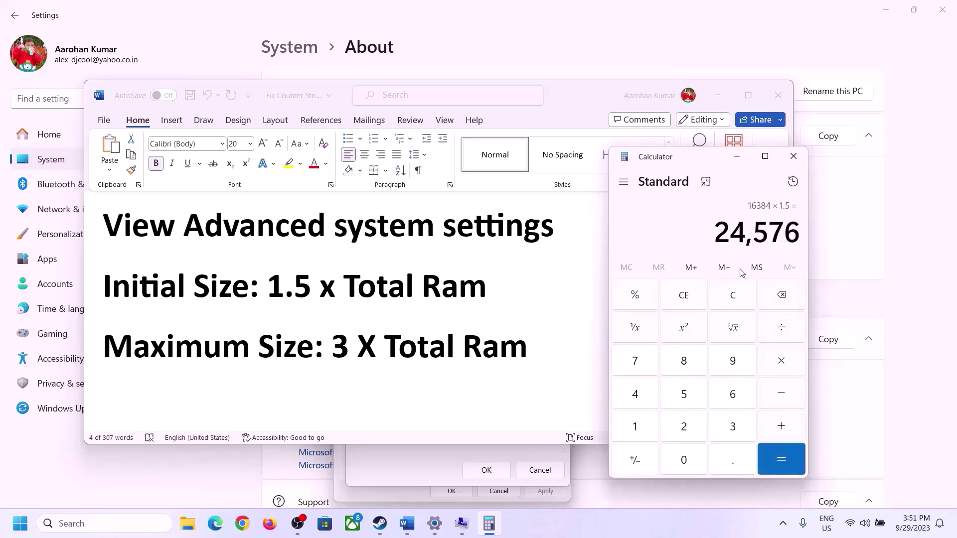
- Set the initial paging file size of drive C: to 24576 MB in the Virtual Memory settings
click(443, 448)
click(453, 323)
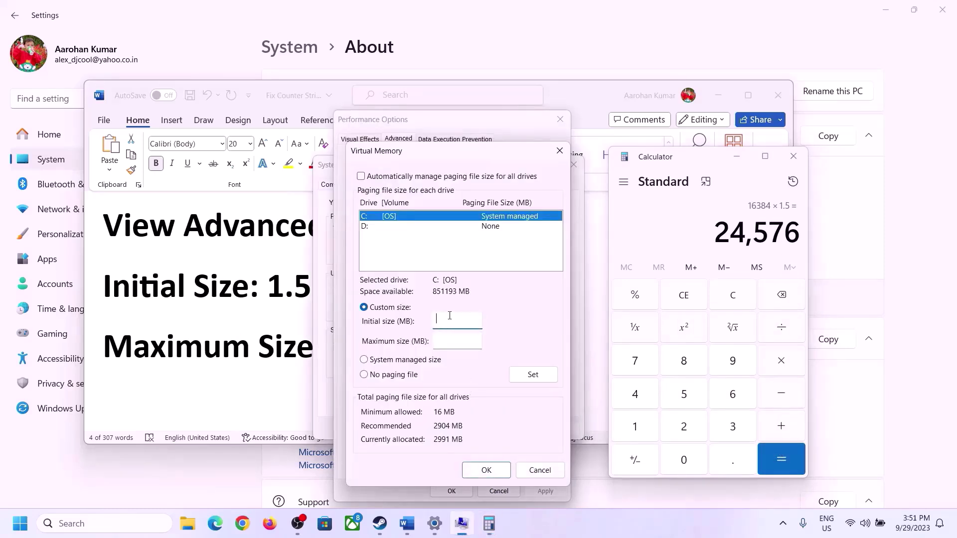
text(24576)
click(480, 340)
- Check the maximum size formula in Word, clear the calculator, and review the installed RAM in Settings
click(406, 523)
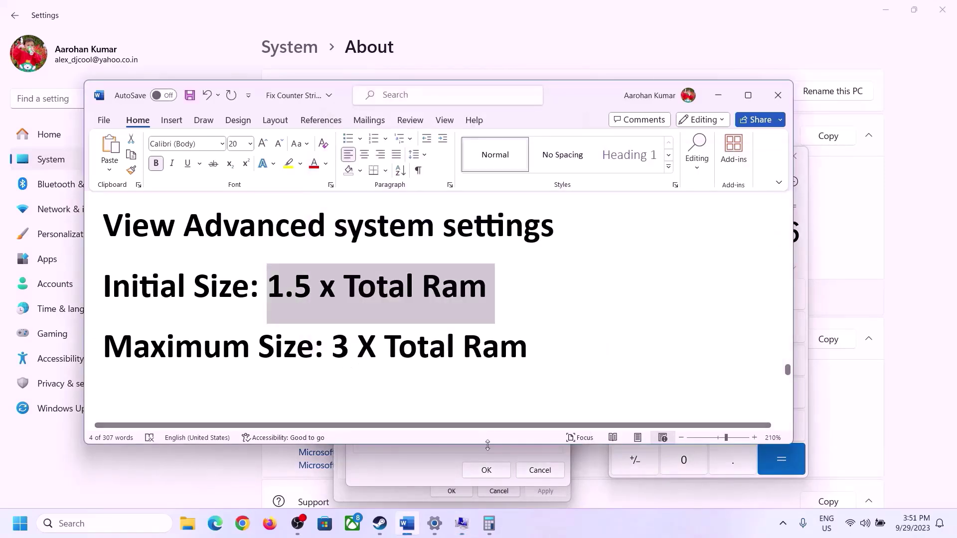
click(806, 264)
click(741, 295)
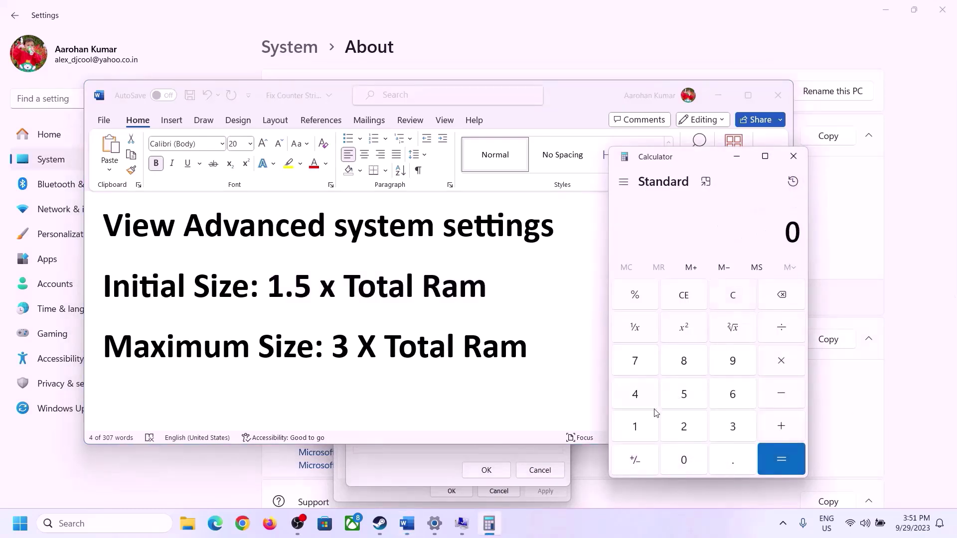
click(434, 524)
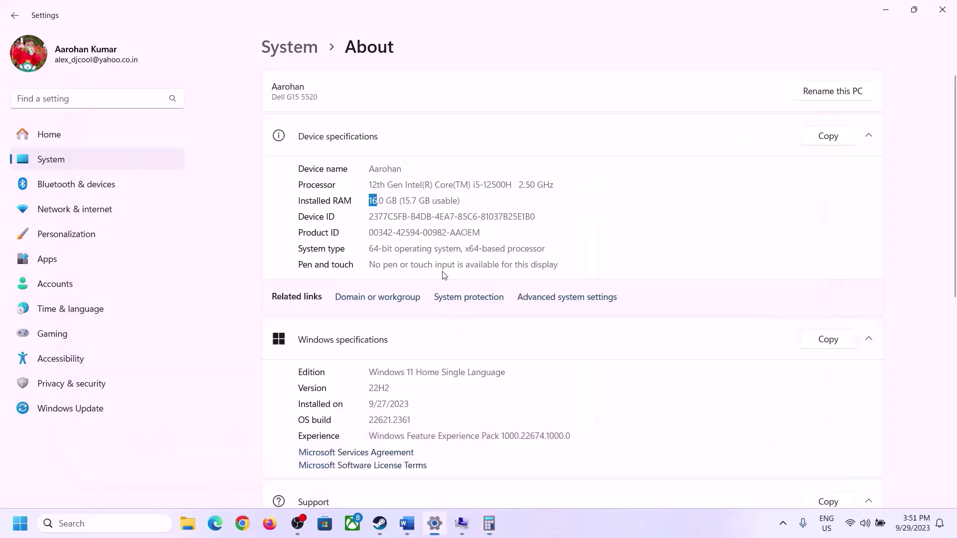
click(489, 523)
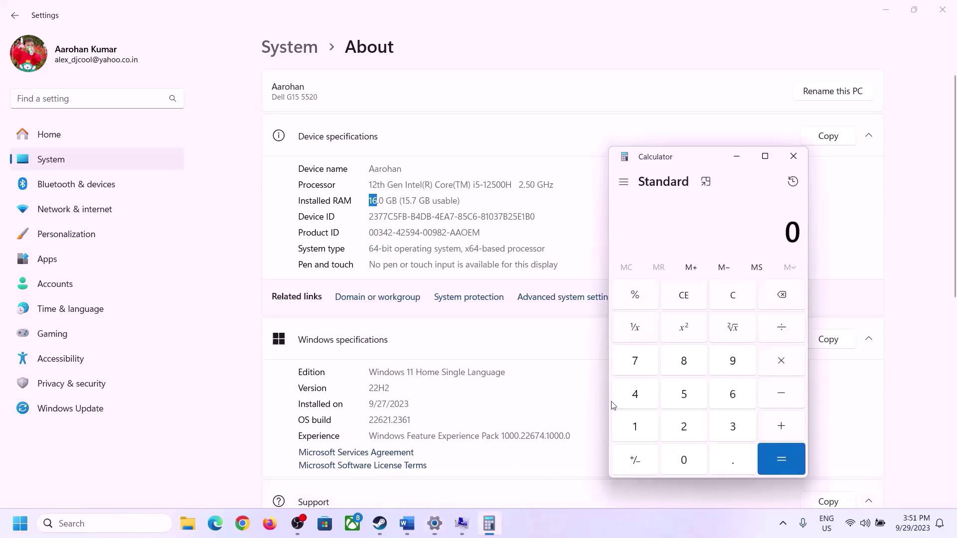
- Calculate 16 × 1024 again for the maximum size
click(647, 424)
click(730, 395)
click(778, 362)
click(642, 423)
click(671, 454)
click(684, 426)
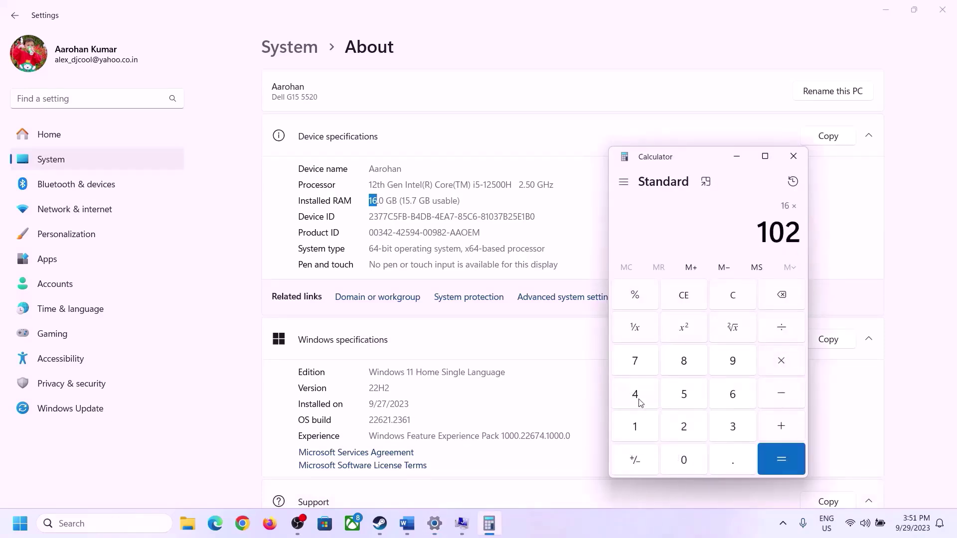
click(635, 394)
click(775, 470)
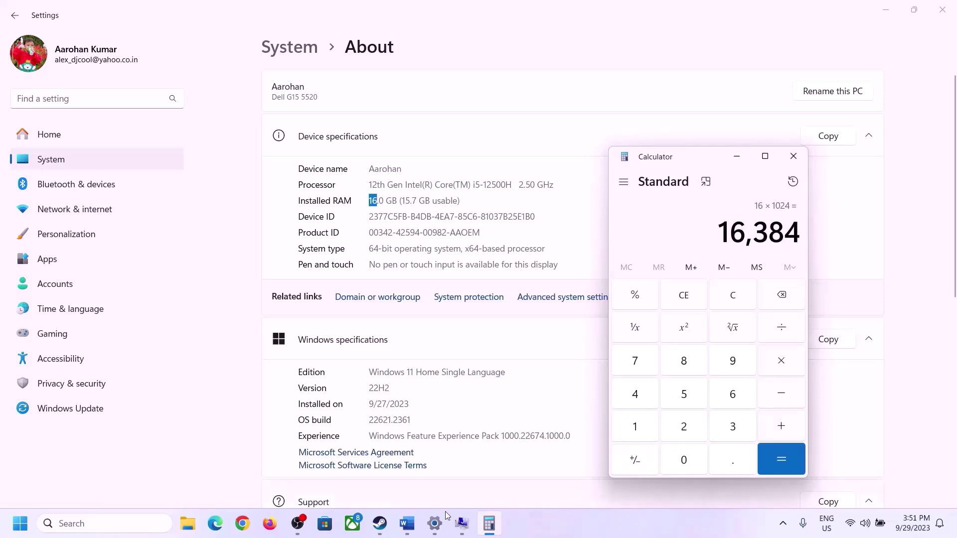
- Recheck the maximum size formula in Word and multiply the calculated megabytes by 3
click(407, 524)
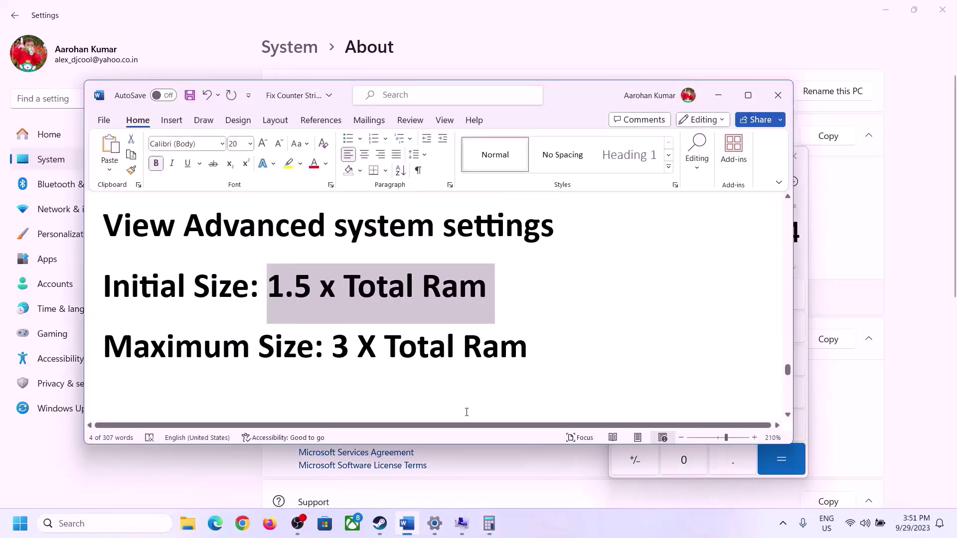
click(489, 524)
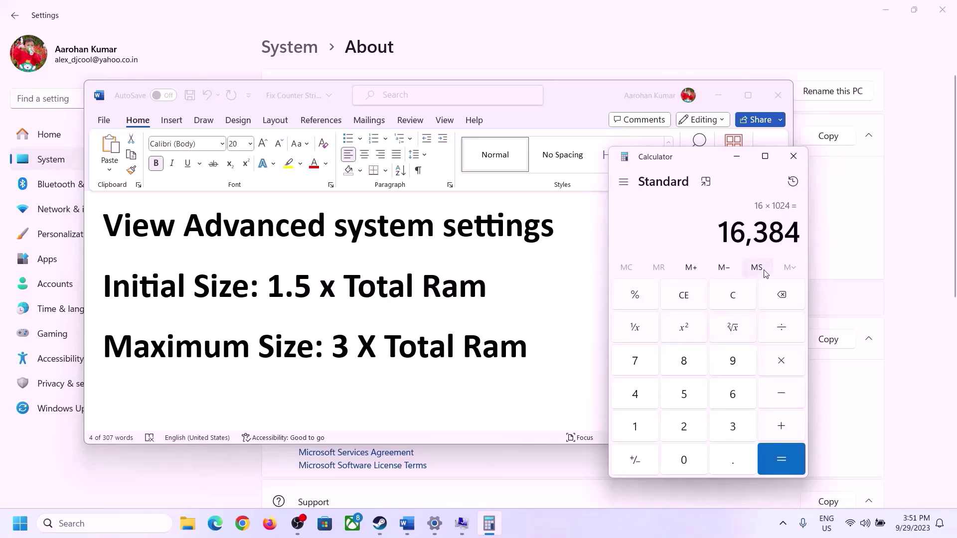
click(781, 365)
click(718, 431)
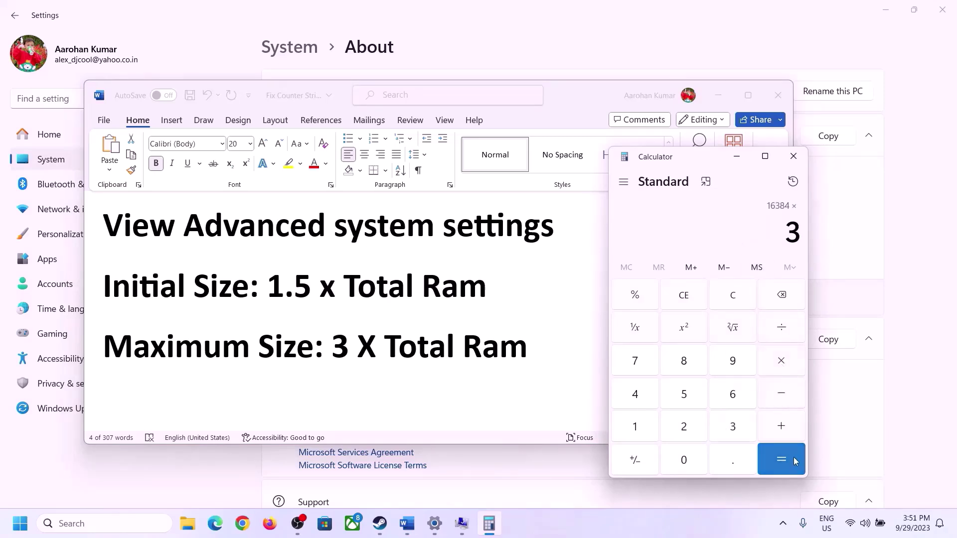
click(794, 461)
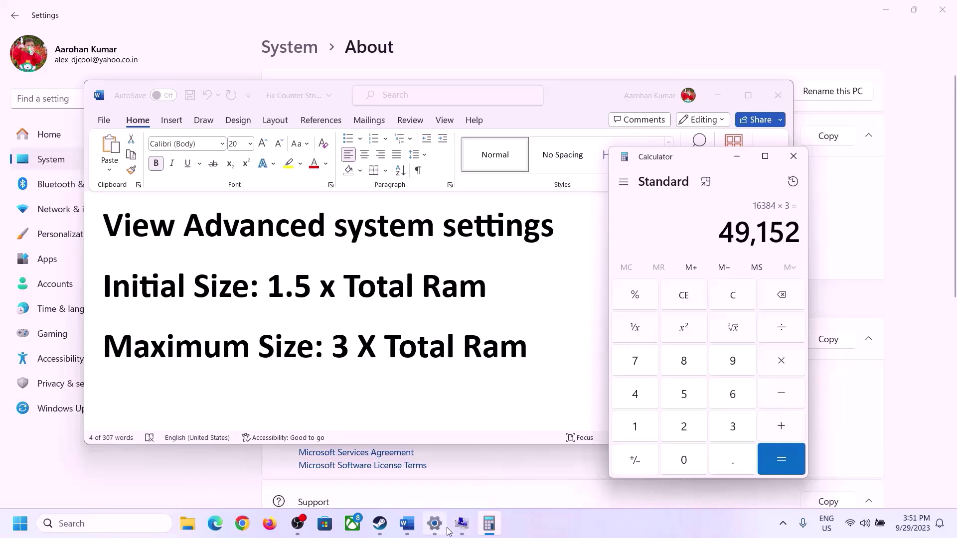
- Set the maximum paging file size of drive C: to 49152 MB and assign the custom size to the drive
click(462, 524)
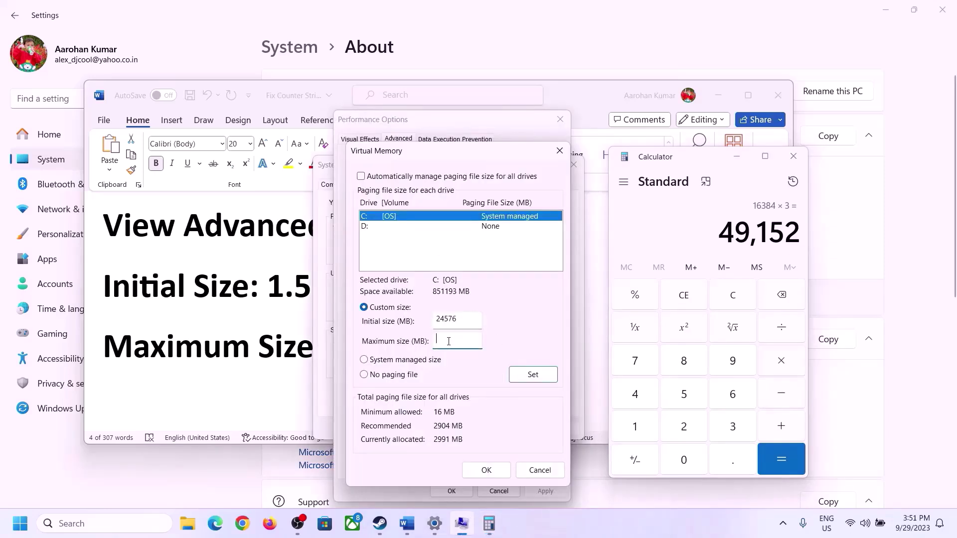
text(49152)
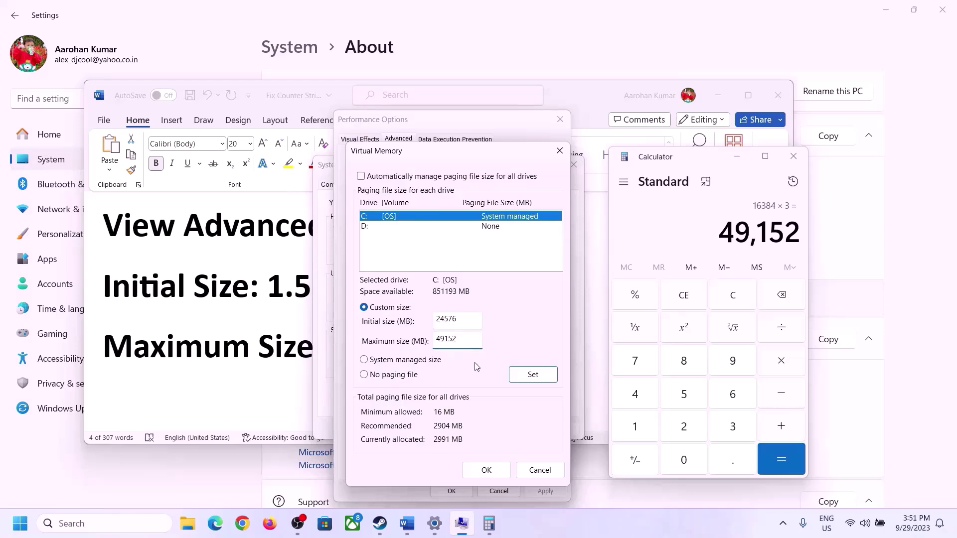
click(532, 376)
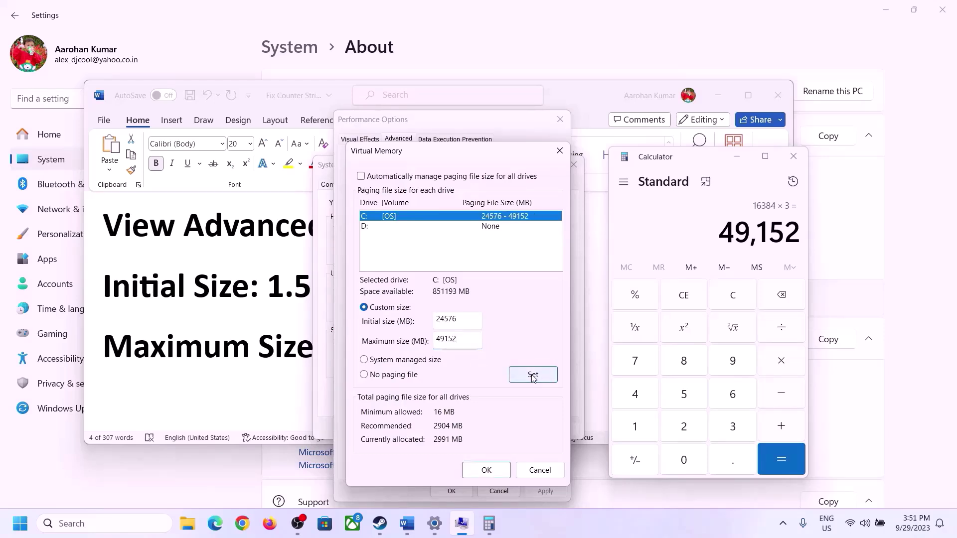
- Accept the Virtual Memory settings, acknowledge the restart notice, and confirm Performance Options and System Properties
click(486, 470)
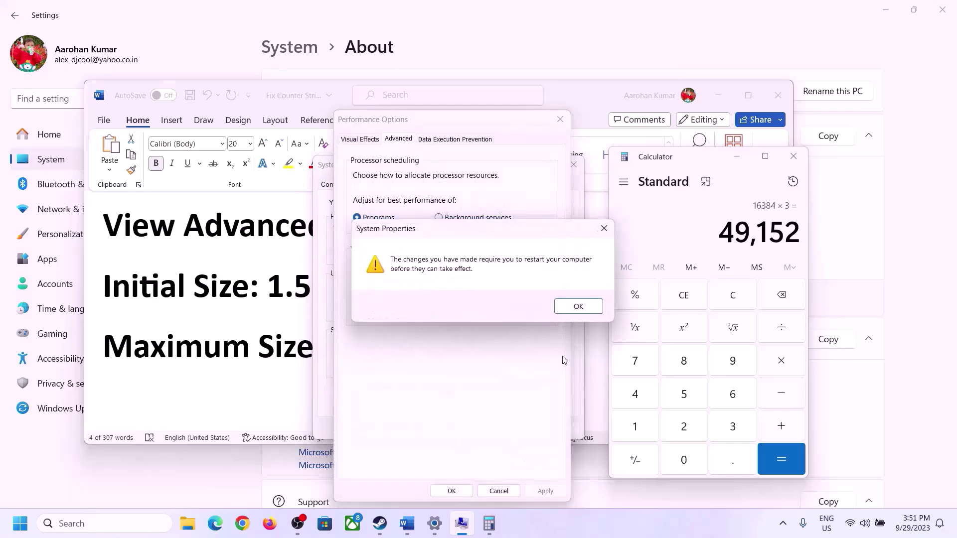
click(592, 306)
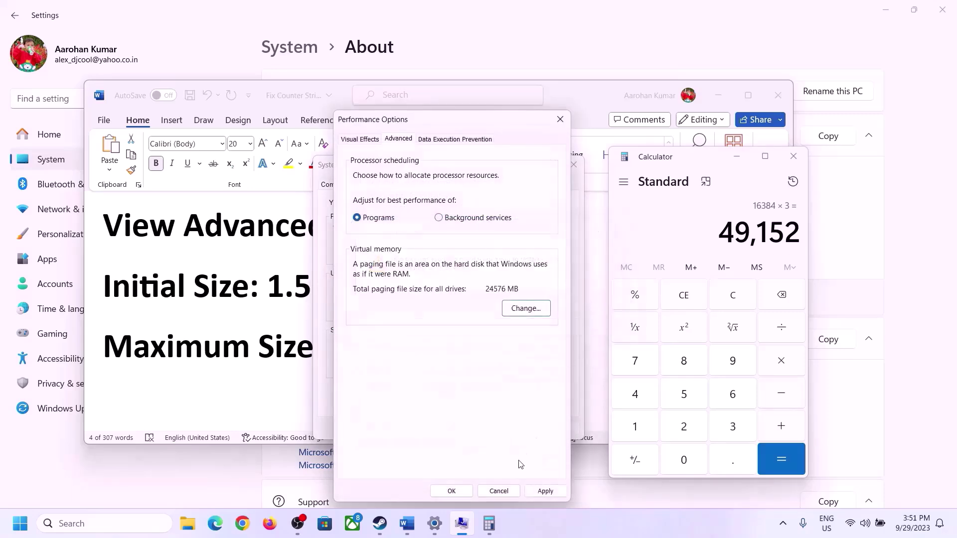
click(451, 491)
click(453, 428)
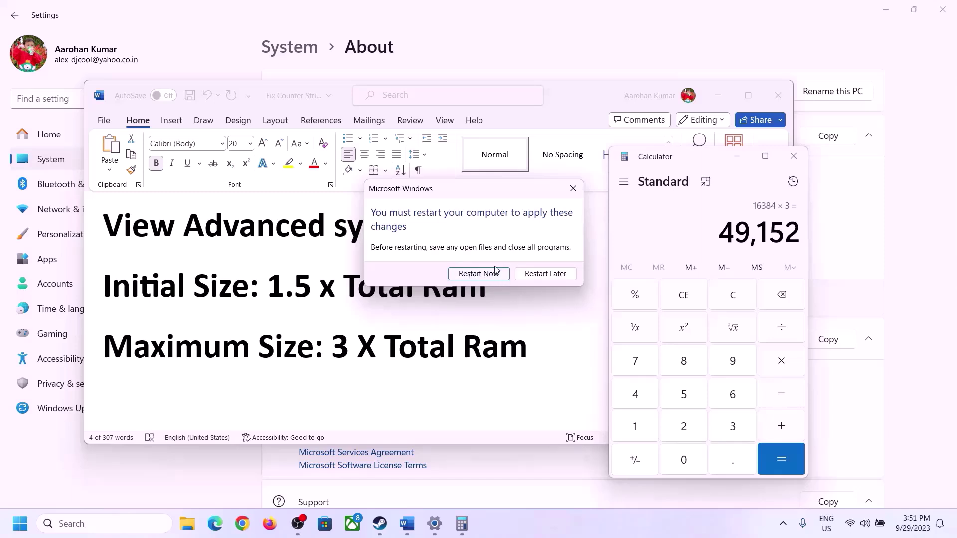
- Dismiss the restart prompt without restarting and review Step 11 on updating the BIOS in the Word document
click(573, 188)
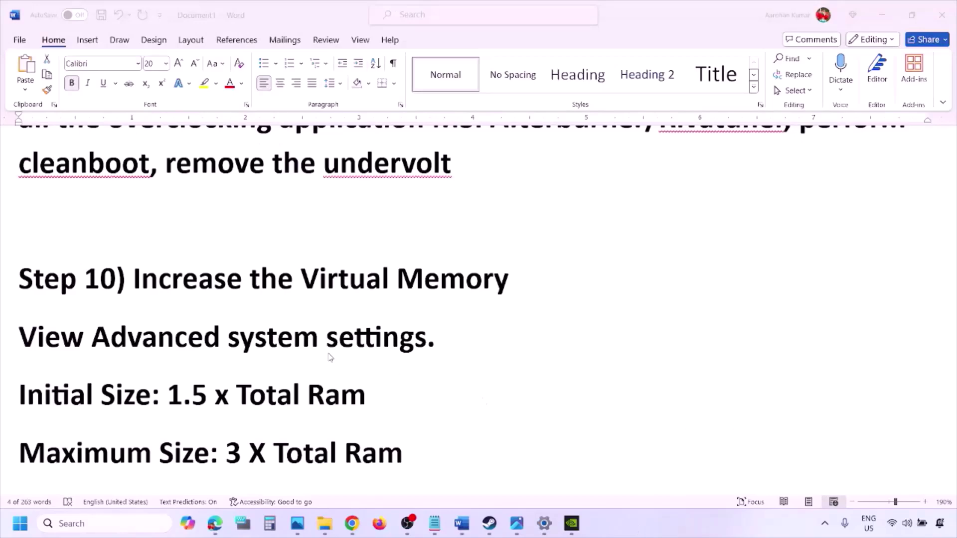
scroll(330, 357, down, 5)
click(152, 367)
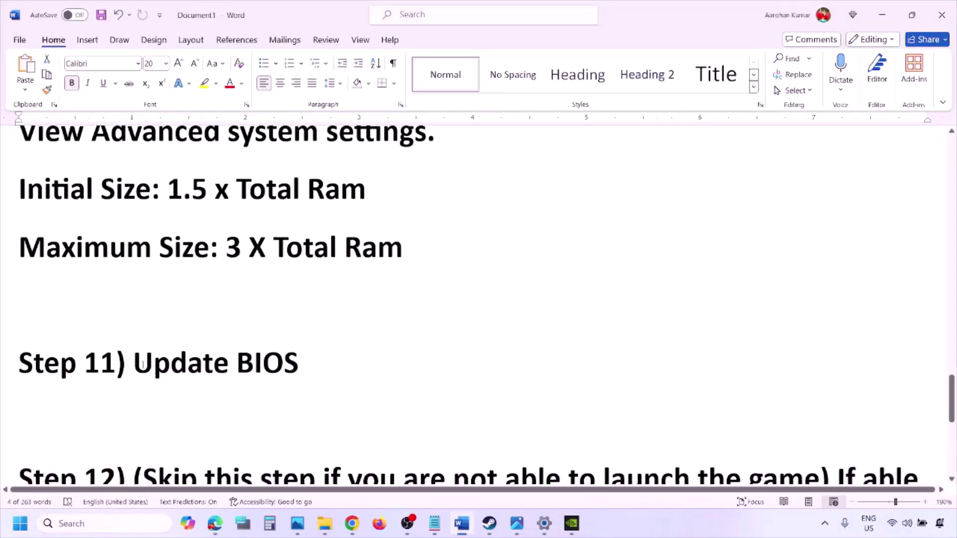
drag(133, 364, 317, 358)
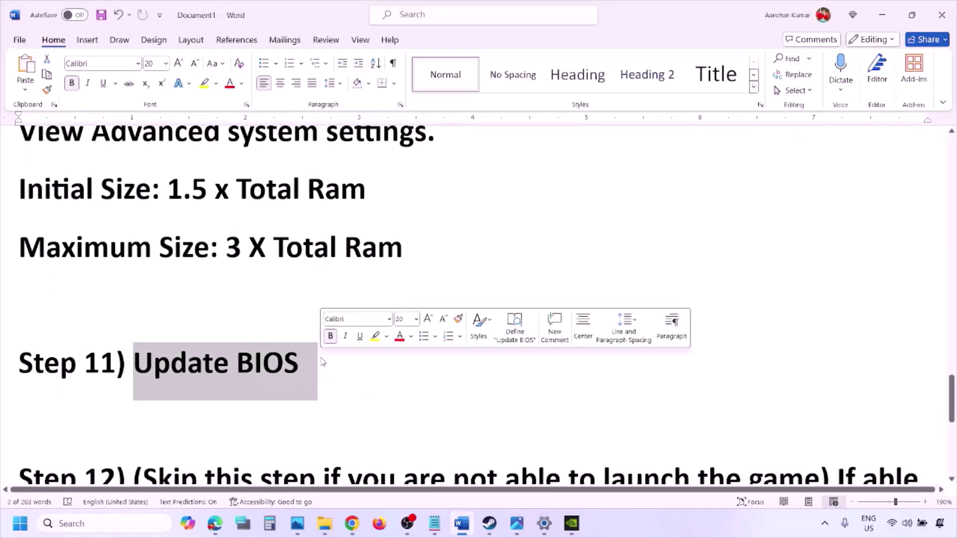
click(323, 363)
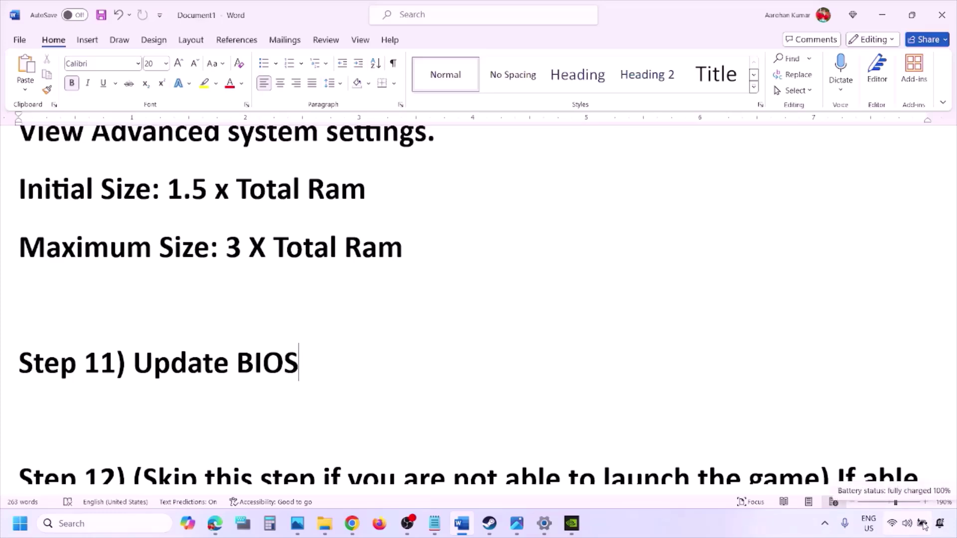
click(749, 524)
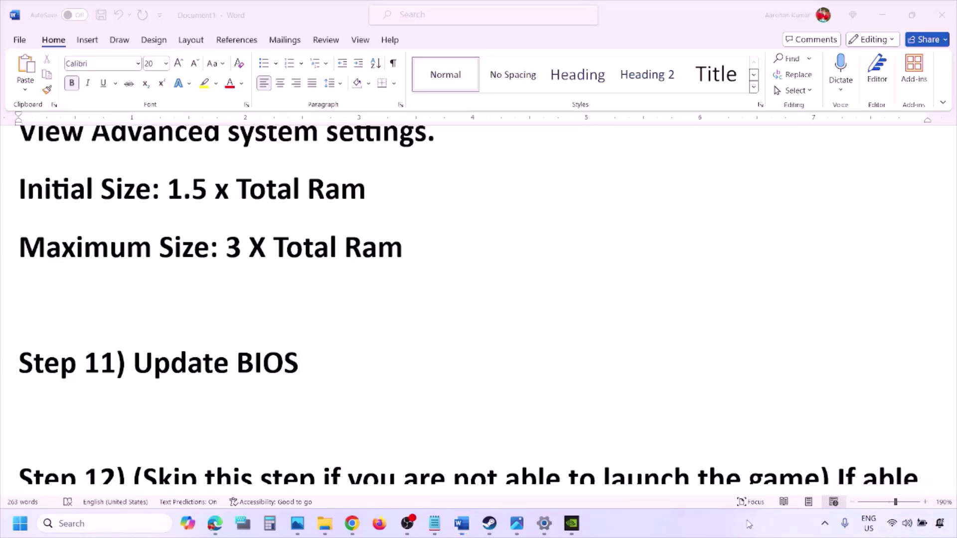
- Read Step 12 in the Word document, highlighting the Windowed mode, video settings and graphics preset advice
scroll(419, 387, down, 3)
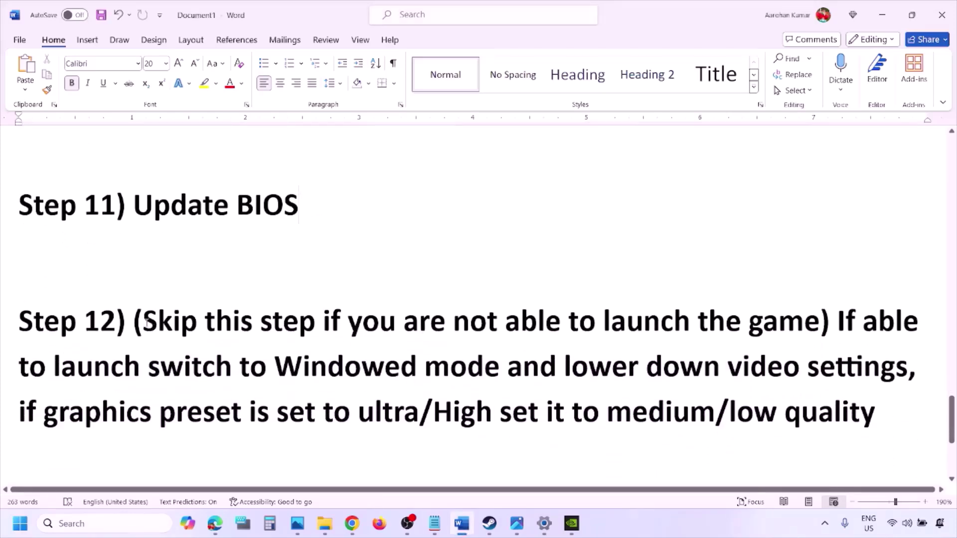
drag(145, 320, 908, 368)
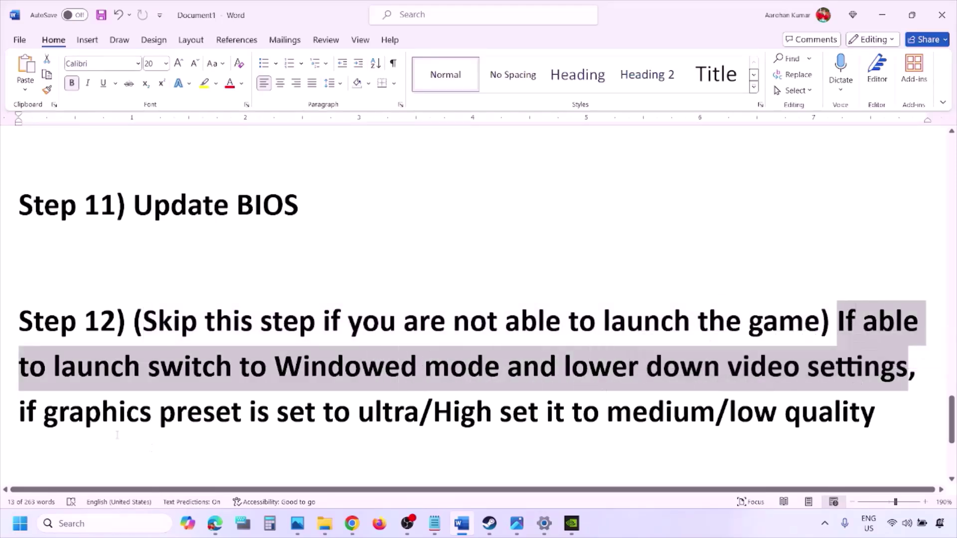
drag(52, 412, 523, 425)
click(582, 422)
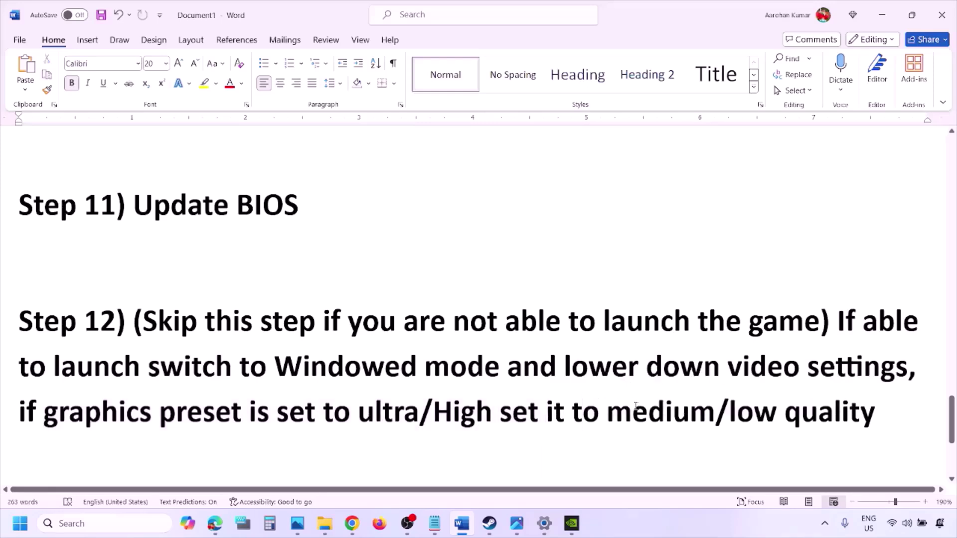
drag(636, 406, 876, 412)
click(453, 371)
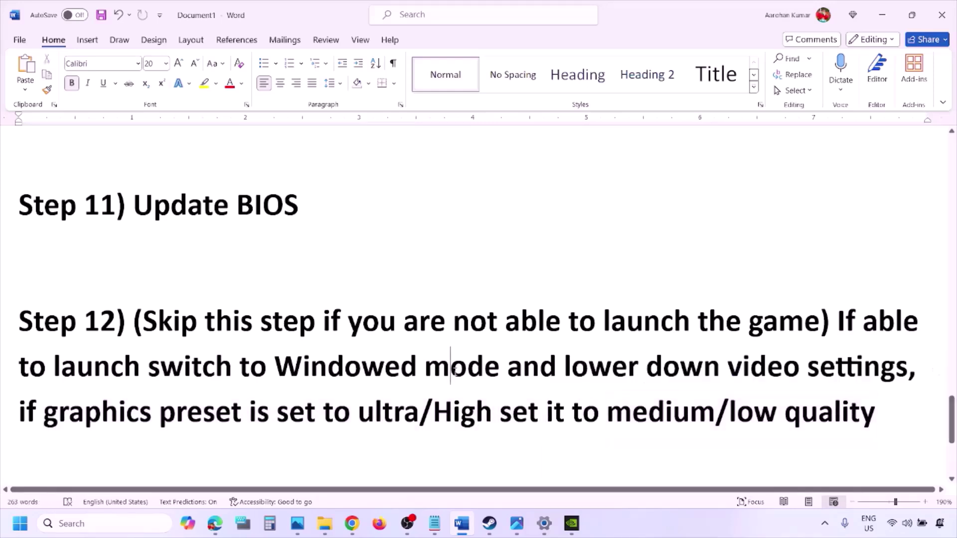